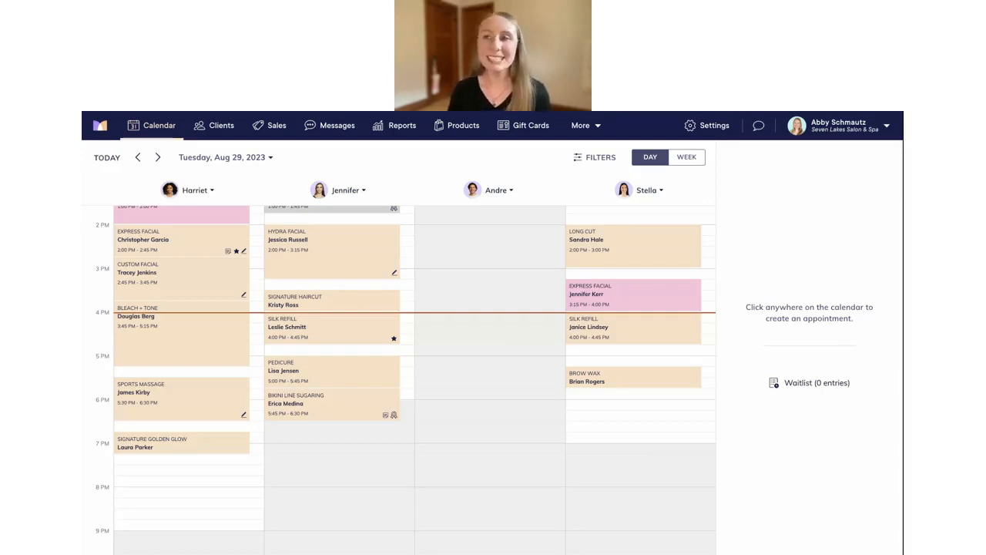
Go to Settings, then Business Setup, and view the Locations list
left_click(712, 129)
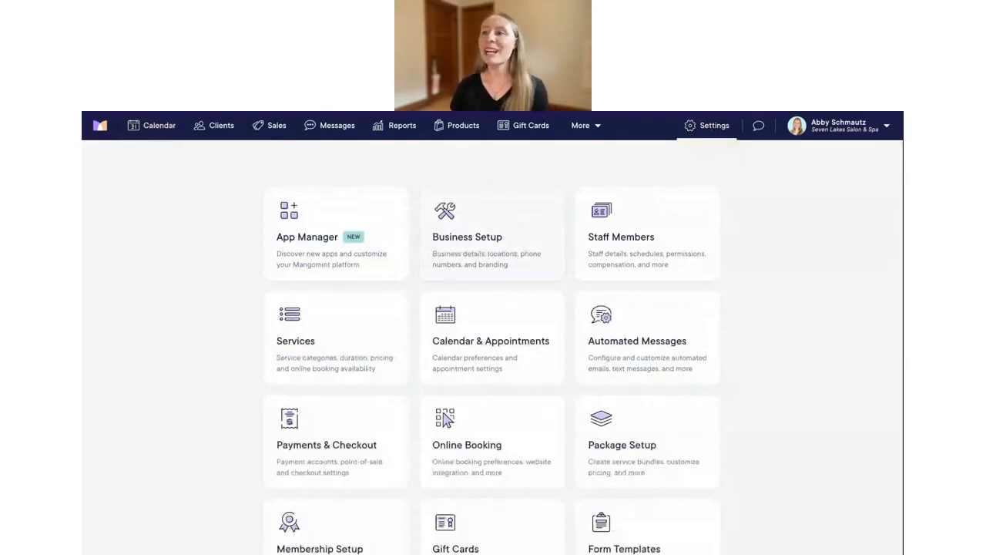
left_click(492, 235)
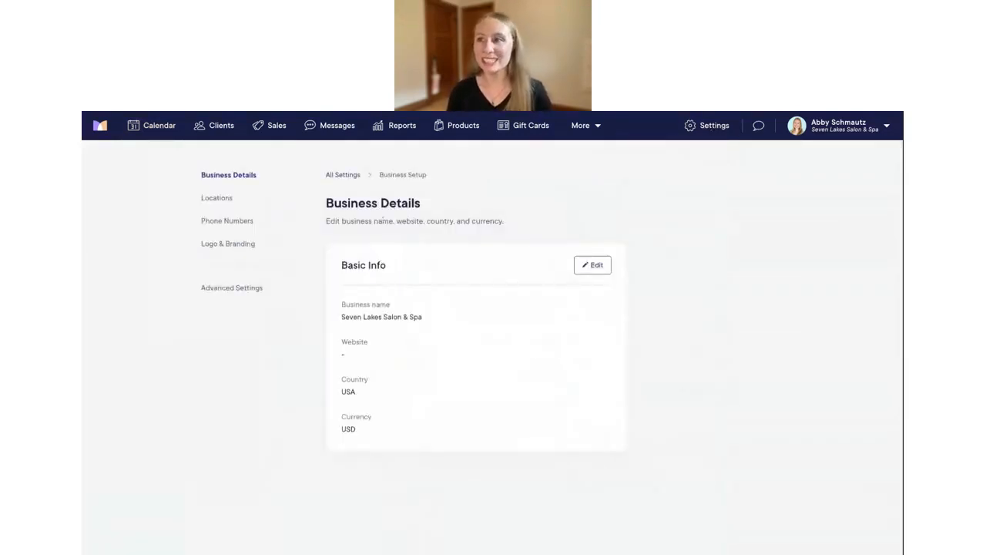
left_click(221, 202)
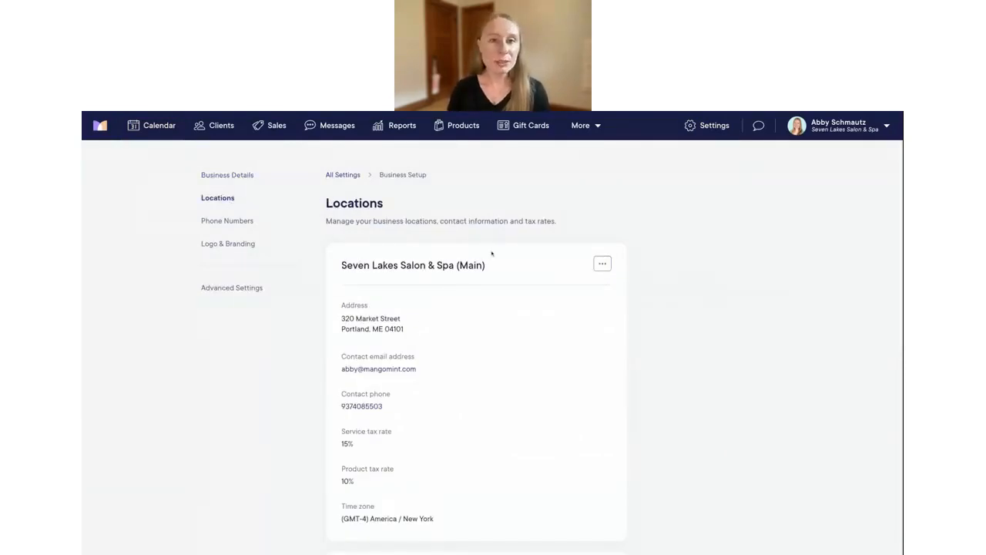
scroll(490, 251, "down", 1)
scroll(491, 251, "down", 1)
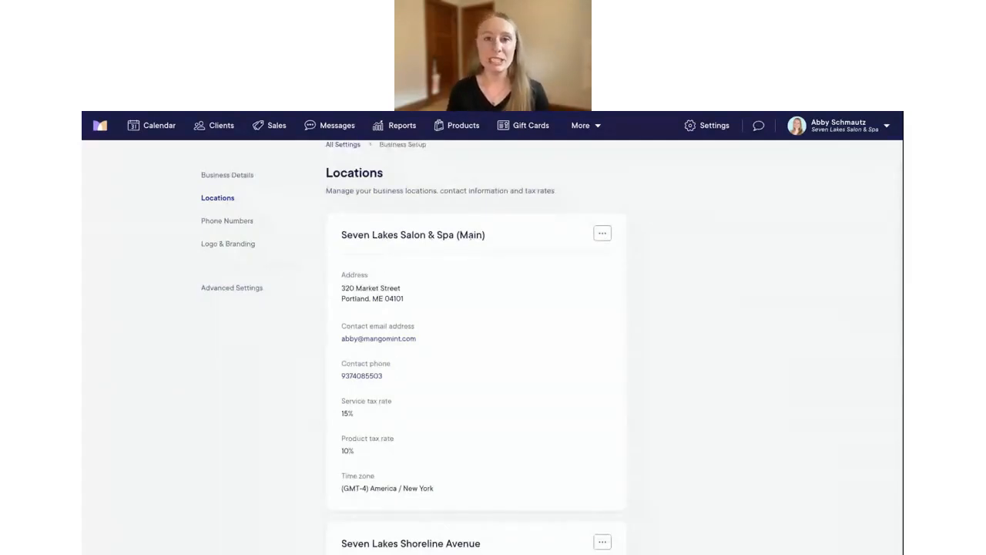
scroll(491, 347, "down", 1)
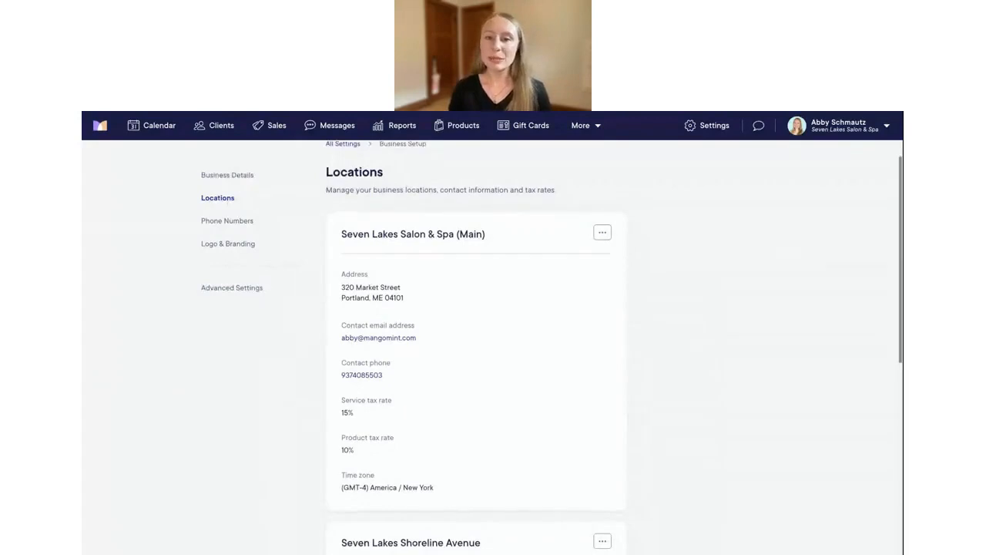
scroll(490, 347, "down", 5)
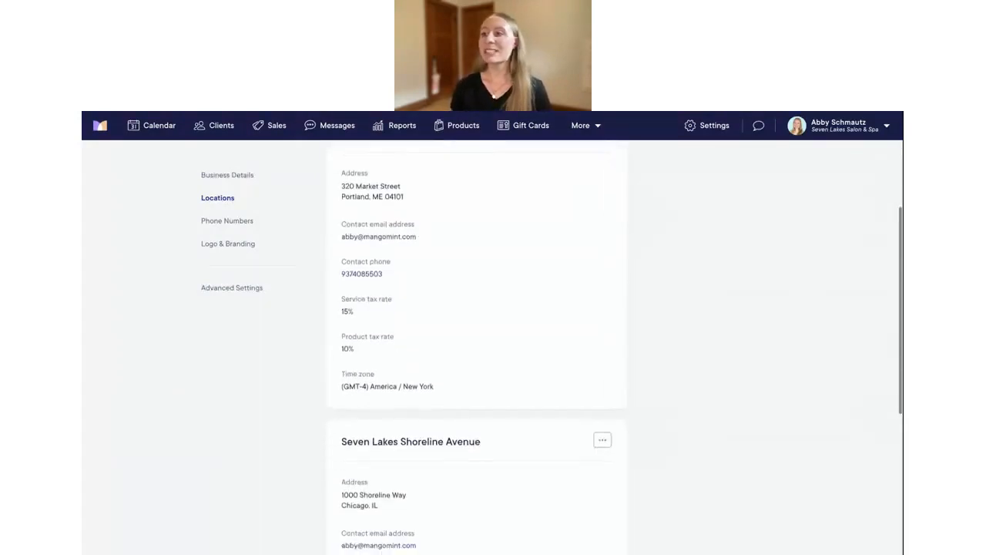
scroll(491, 346, "down", 8)
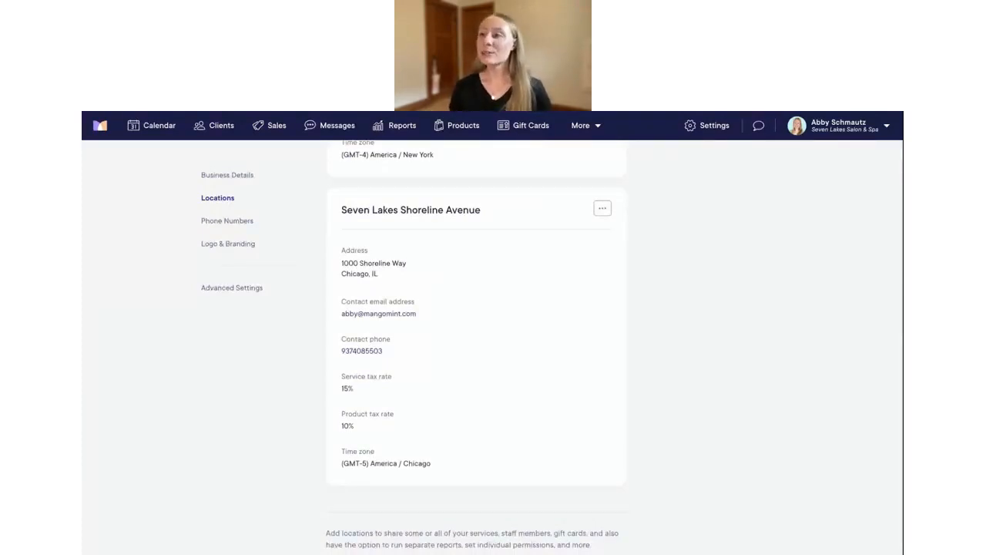
scroll(491, 347, "up", 1)
scroll(491, 347, "up", 5)
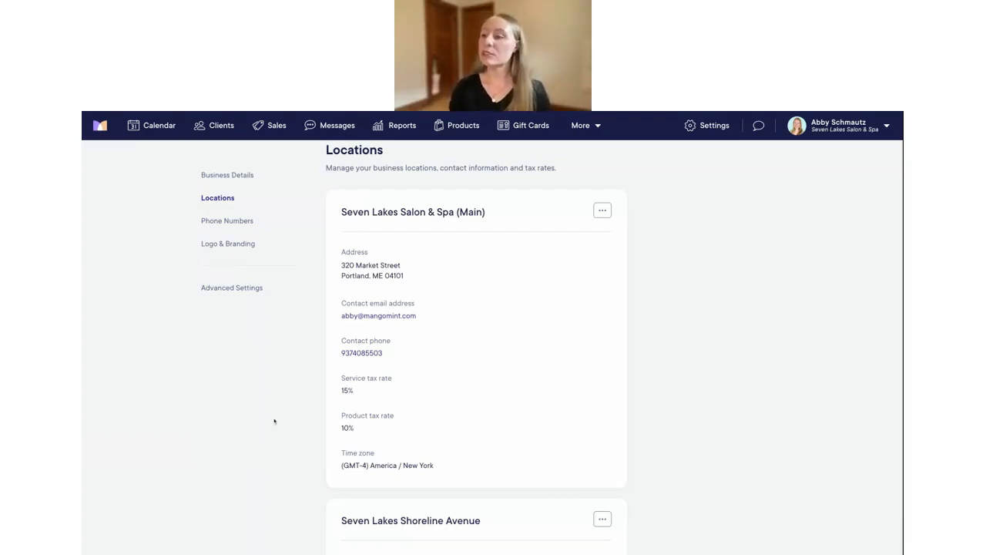
scroll(683, 396, "down", 5)
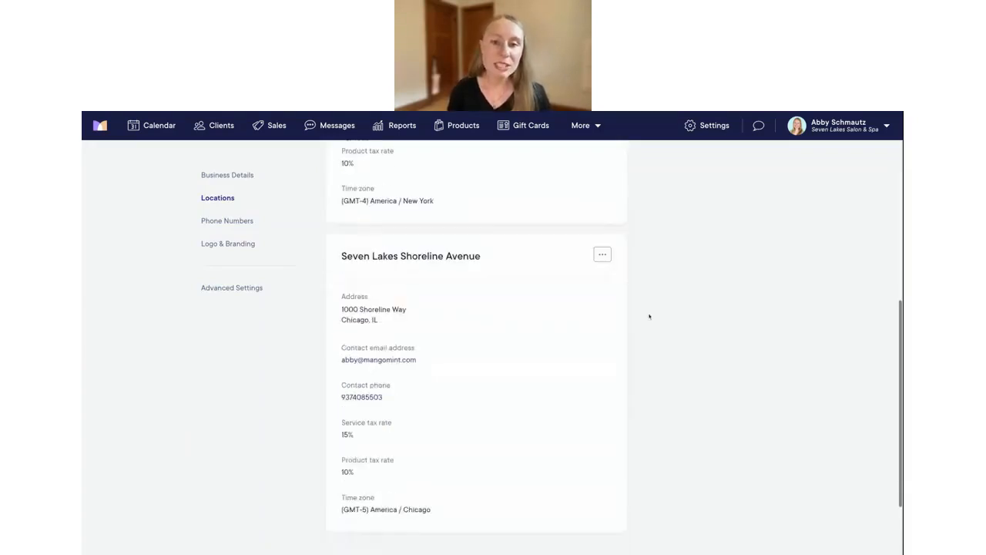
scroll(650, 317, "down", 1)
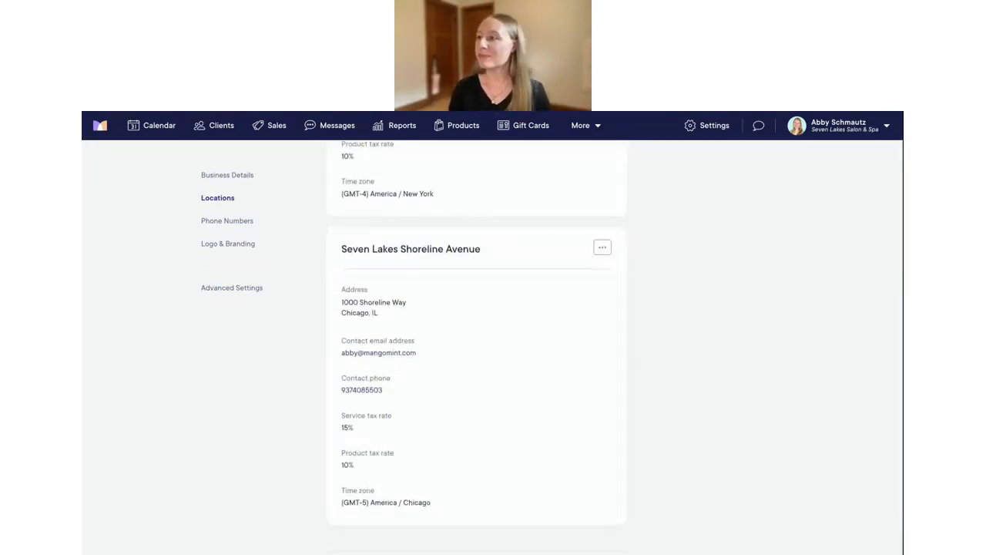
left_click(603, 247)
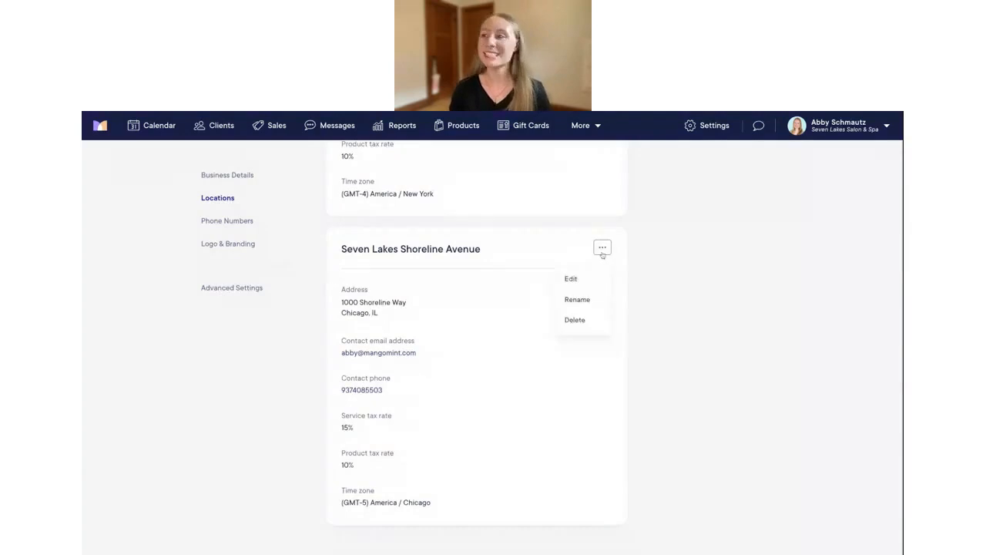
left_click(580, 277)
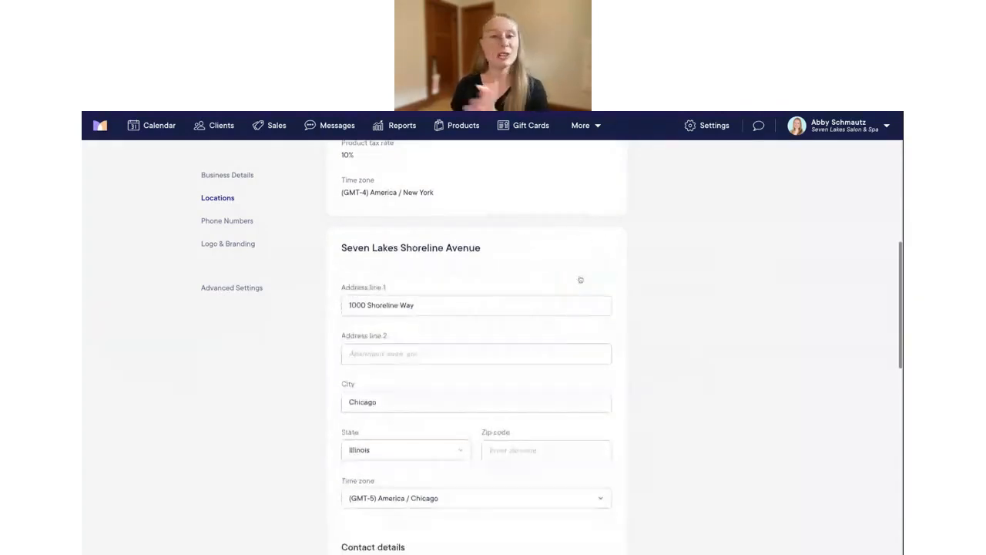
scroll(580, 280, "down", 1)
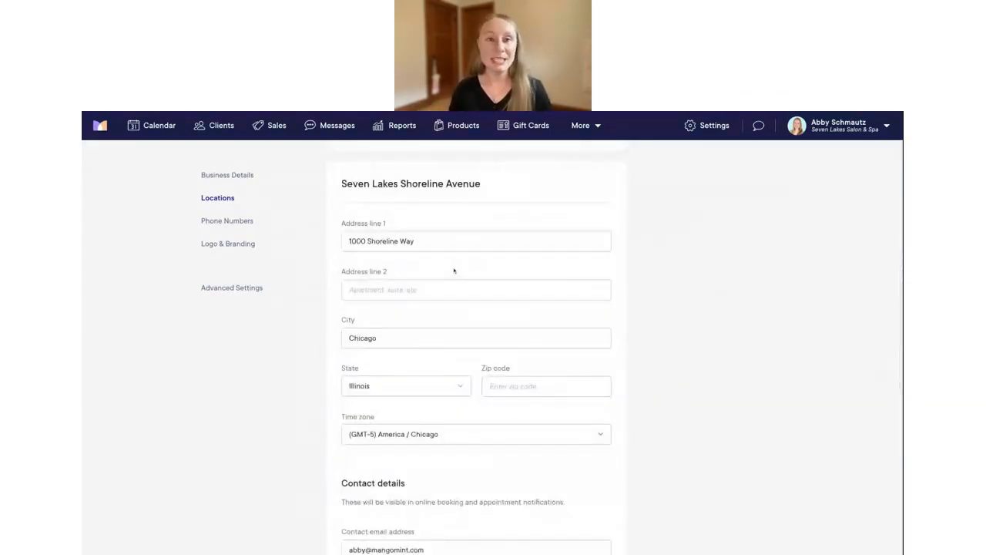
scroll(454, 271, "down", 1)
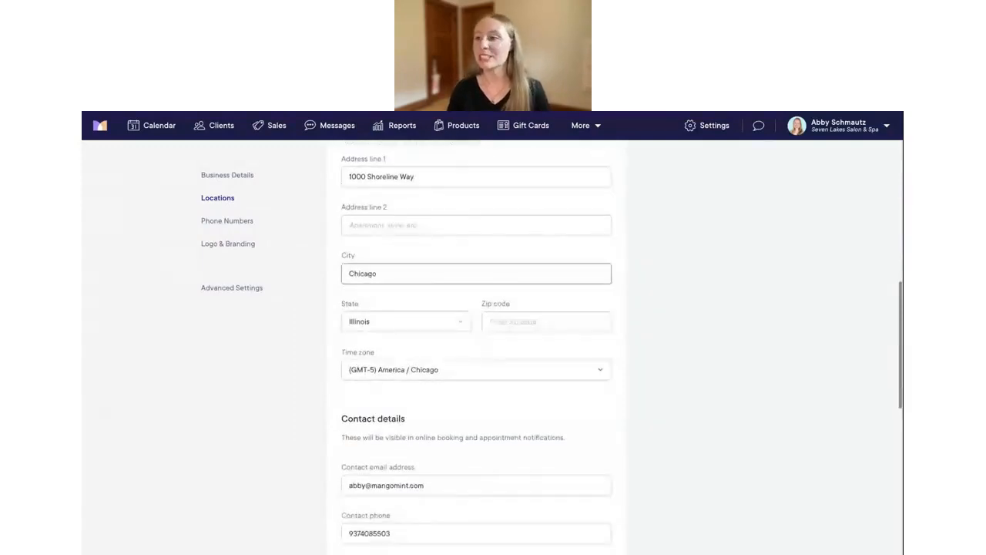
scroll(454, 271, "down", 2)
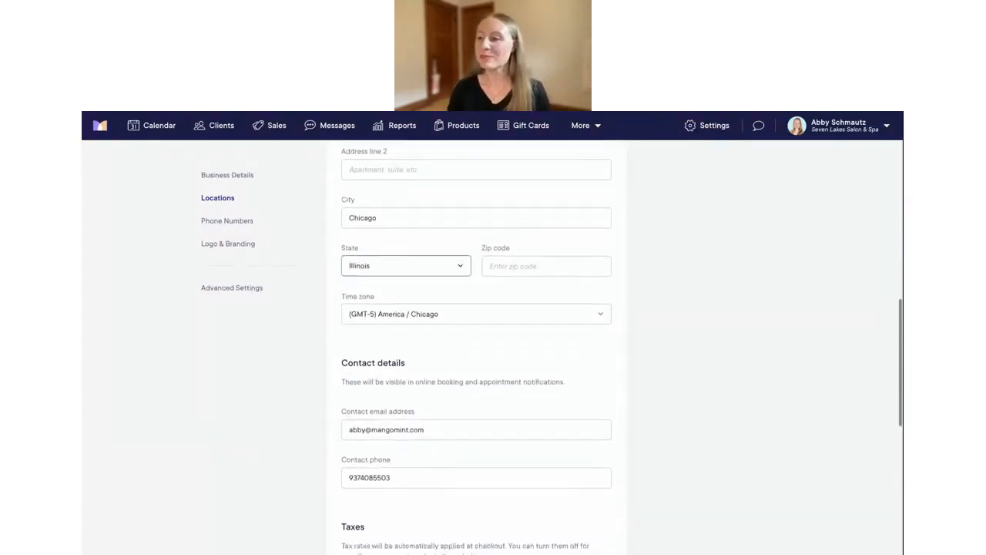
scroll(454, 271, "down", 5)
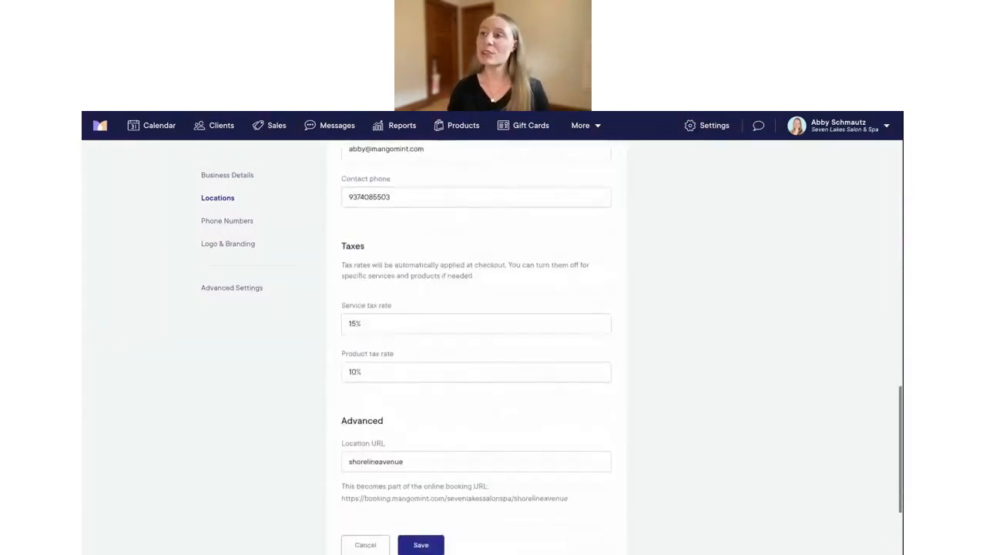
scroll(454, 270, "up", 8)
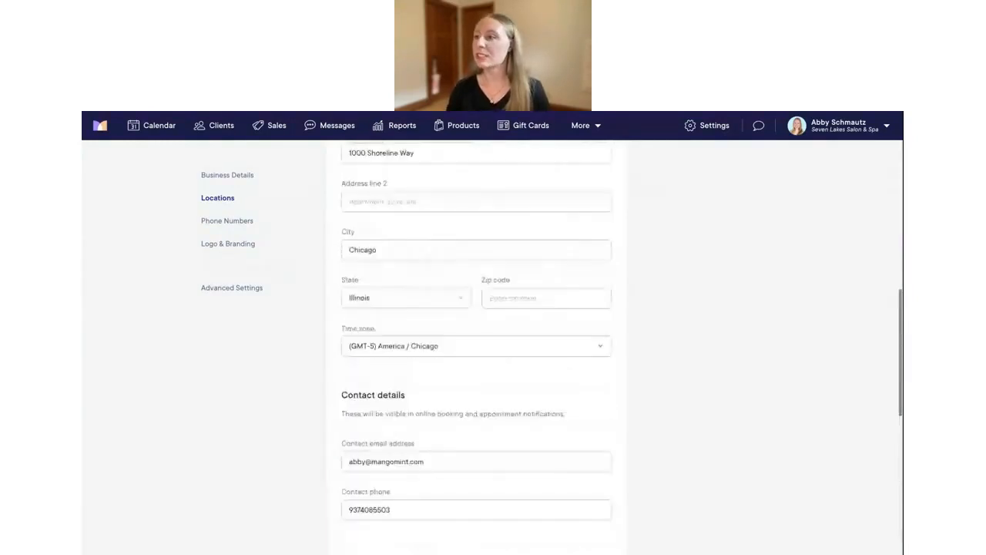
scroll(454, 308, "down", 8)
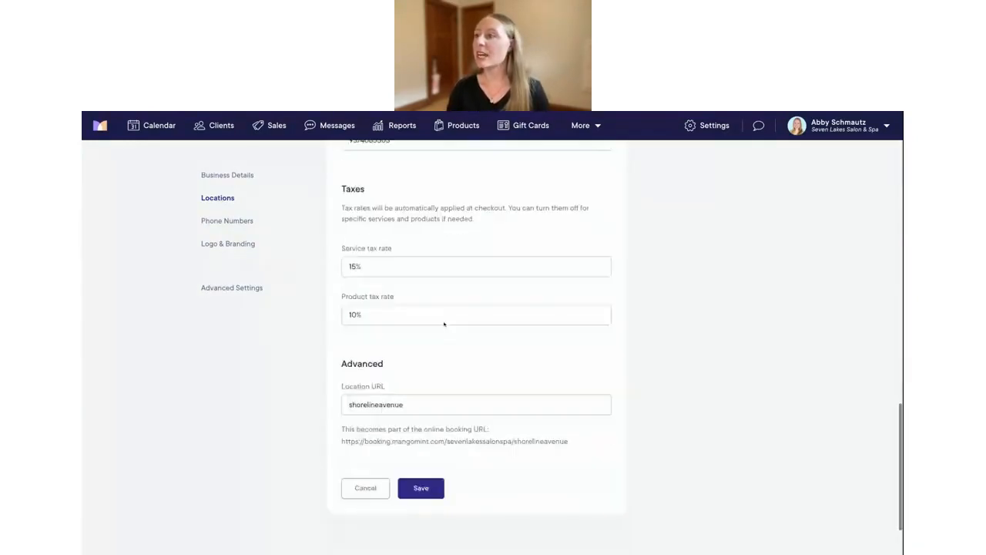
left_click(356, 413)
scroll(539, 308, "up", 2)
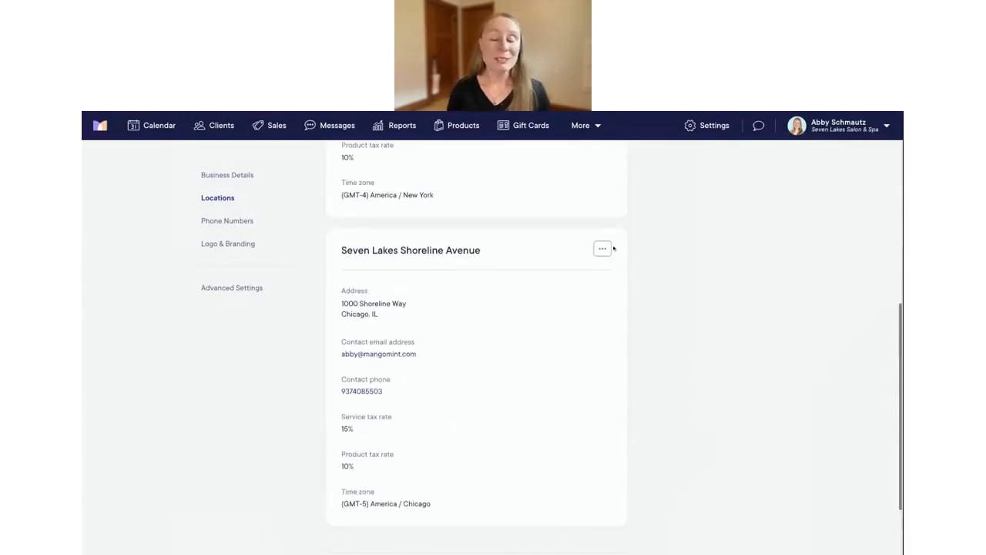
left_click(602, 249)
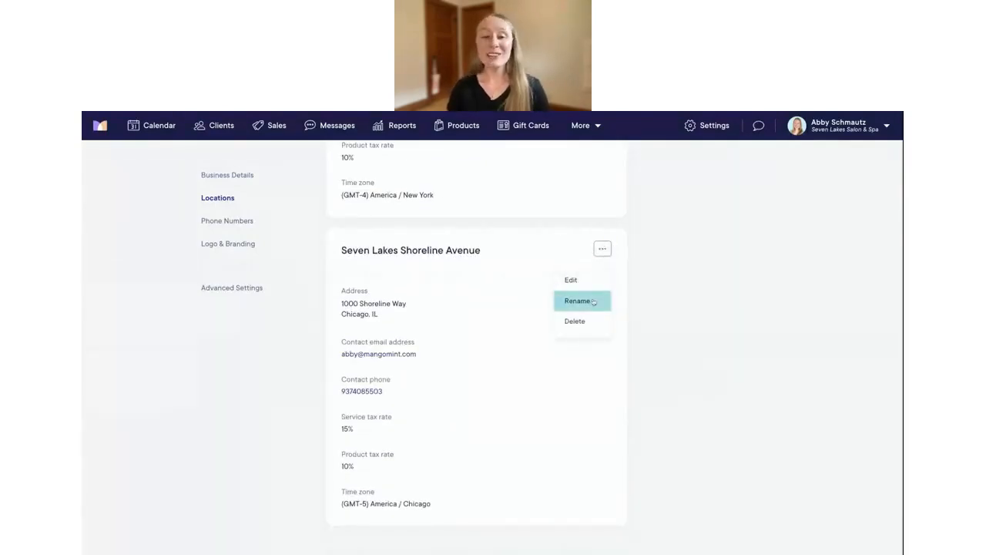
left_click(728, 287)
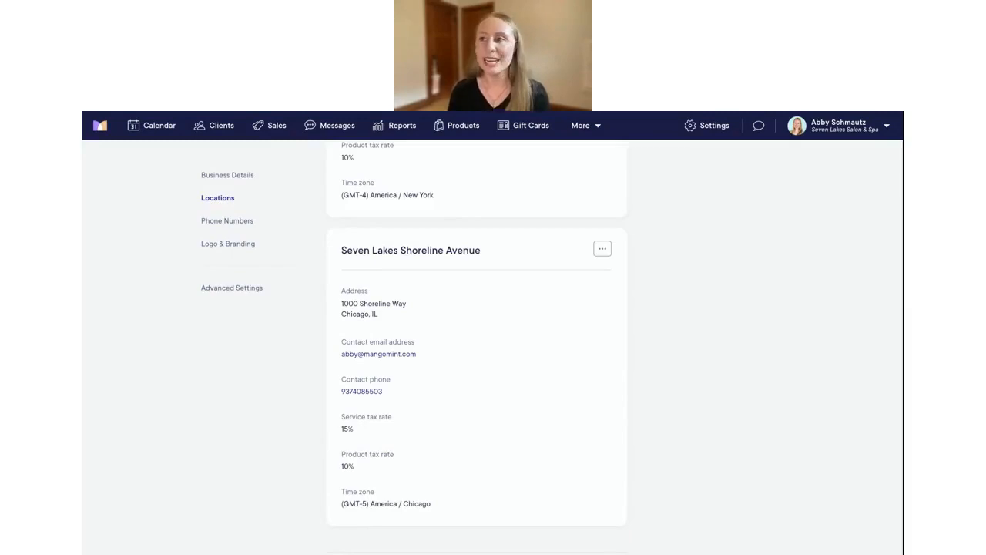
scroll(462, 350, "up", 1)
scroll(462, 350, "down", 1)
scroll(476, 347, "down", 2)
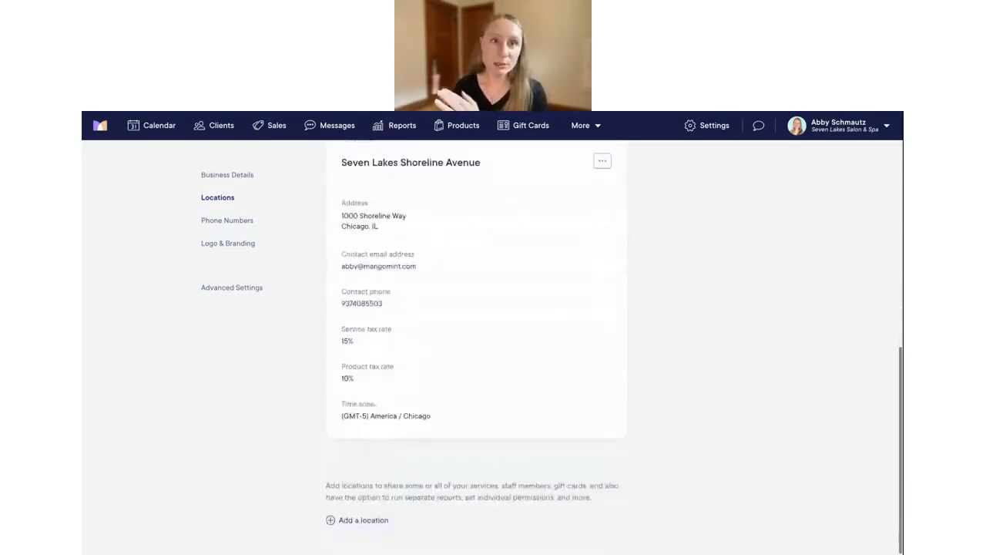
Start adding a location, choosing Physical location instead of Virtual location
left_click(348, 521)
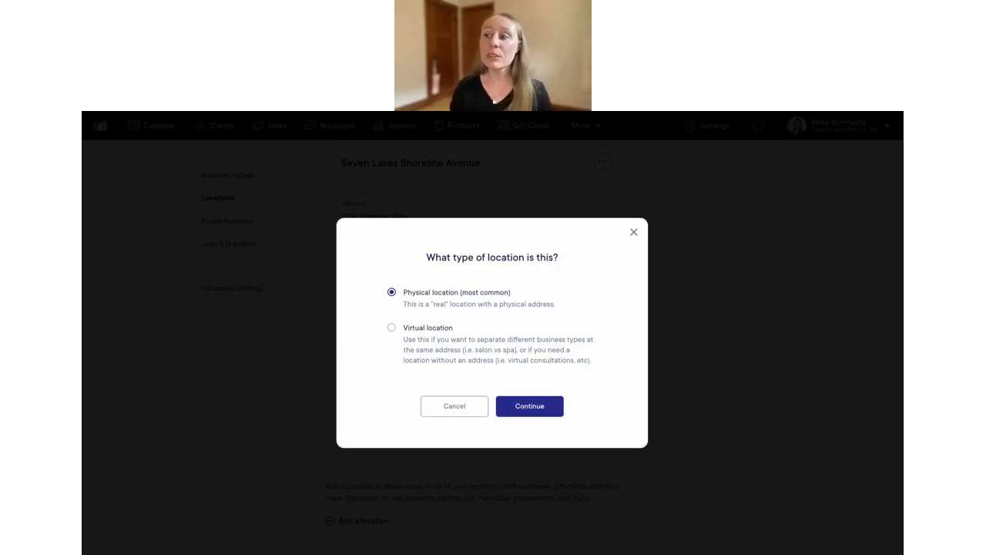
left_click(391, 327)
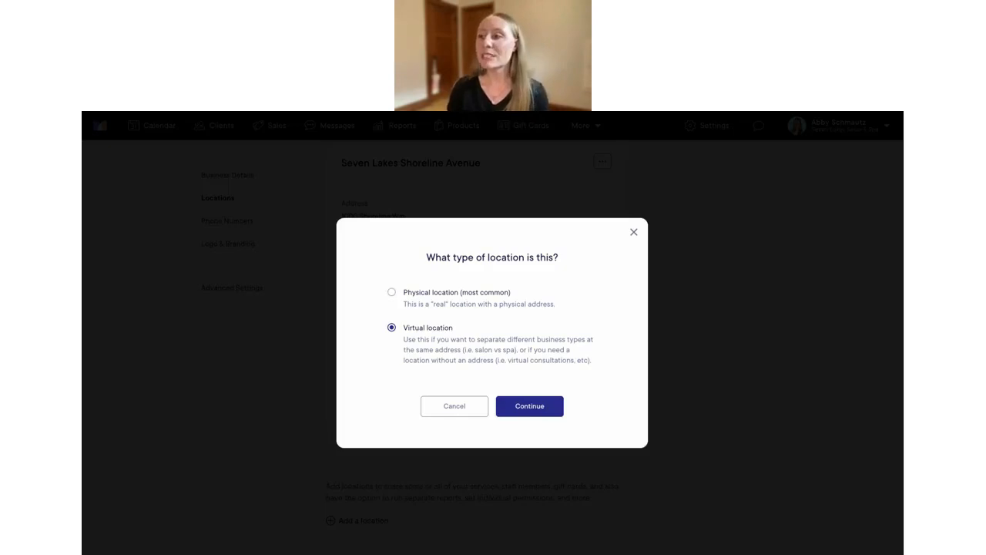
left_click(391, 293)
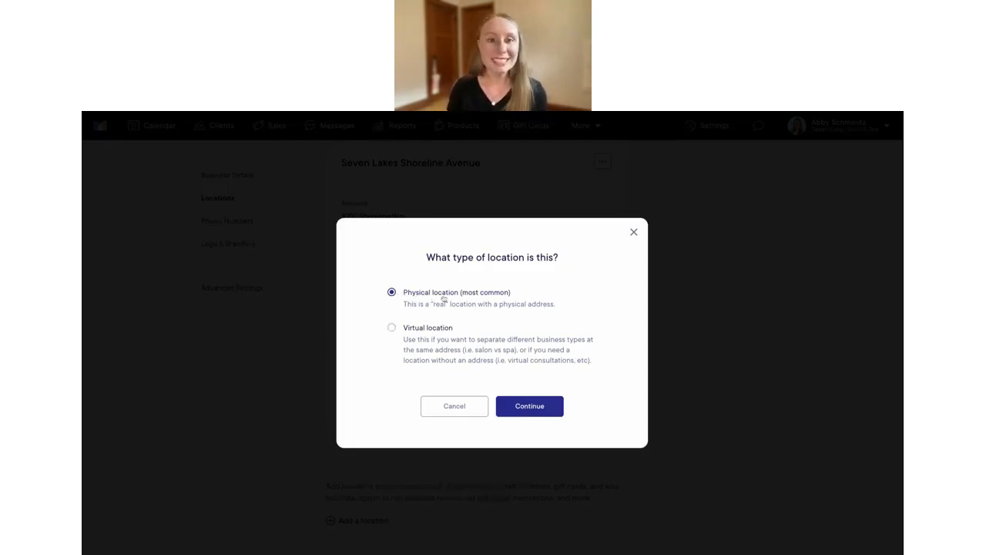
left_click(531, 407)
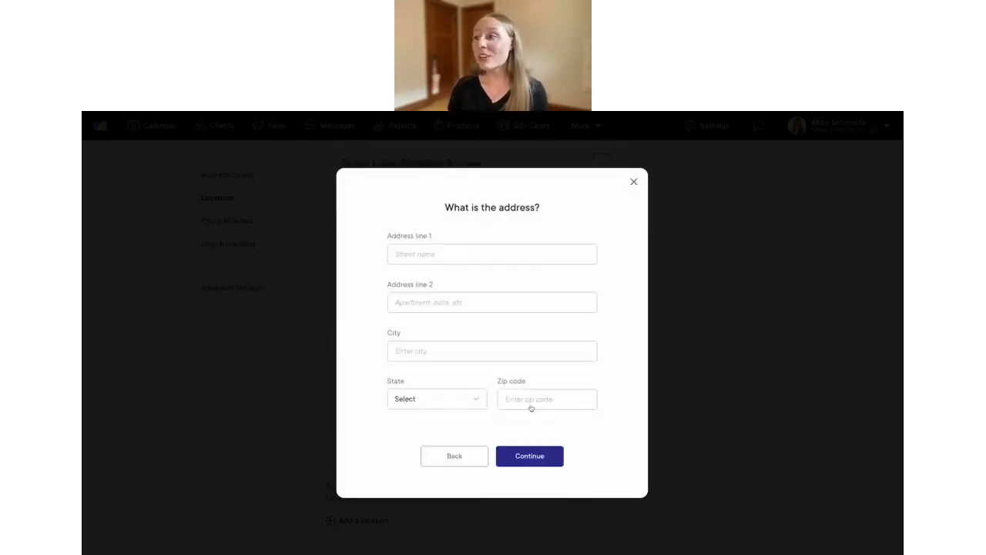
left_click(415, 250)
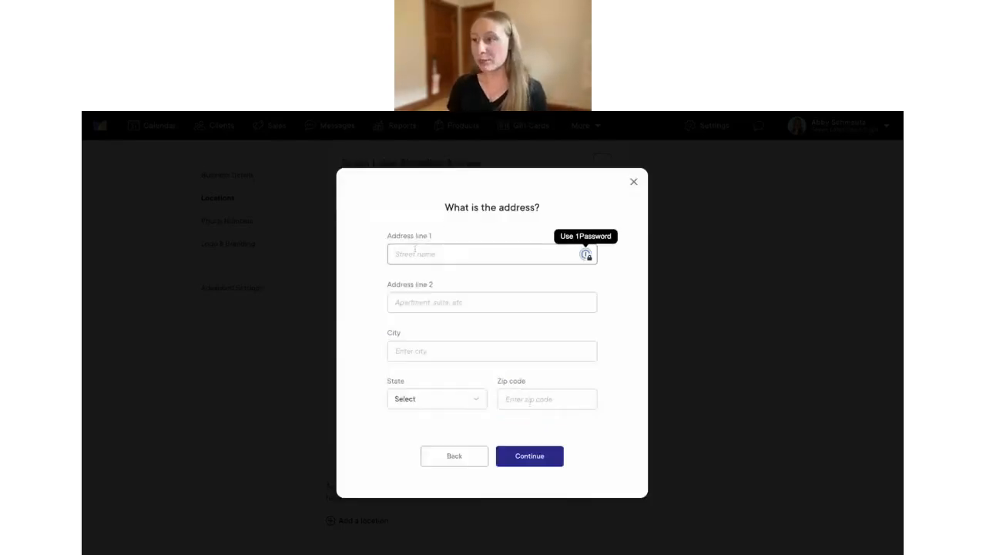
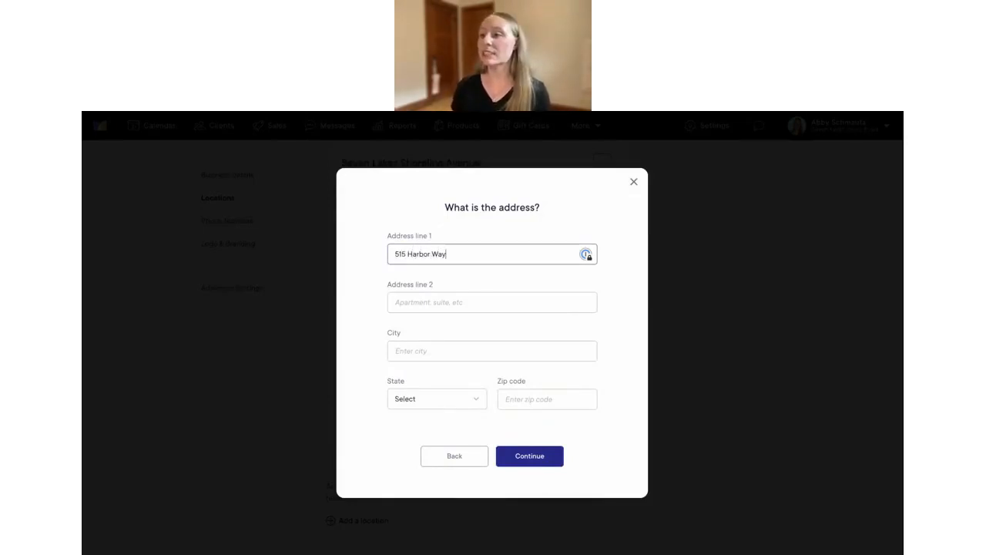
left_click(413, 355)
type("Portland")
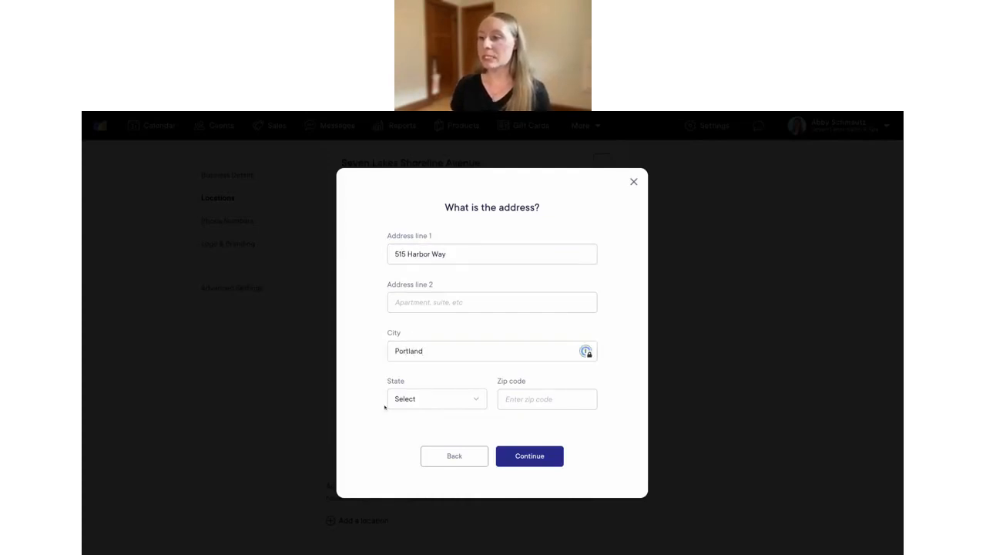
left_click(409, 408)
scroll(427, 439, "down", 4)
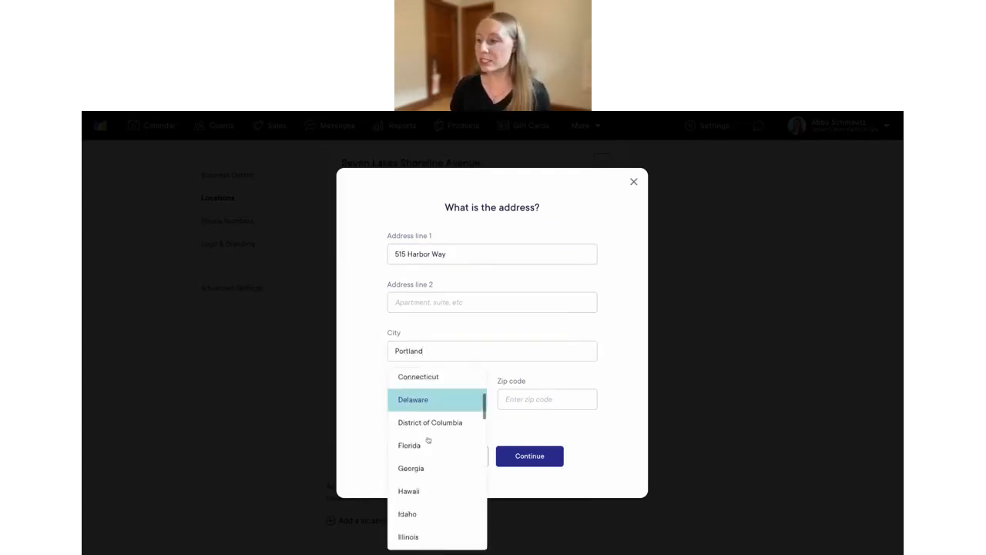
scroll(427, 439, "down", 4)
scroll(427, 416, "down", 2)
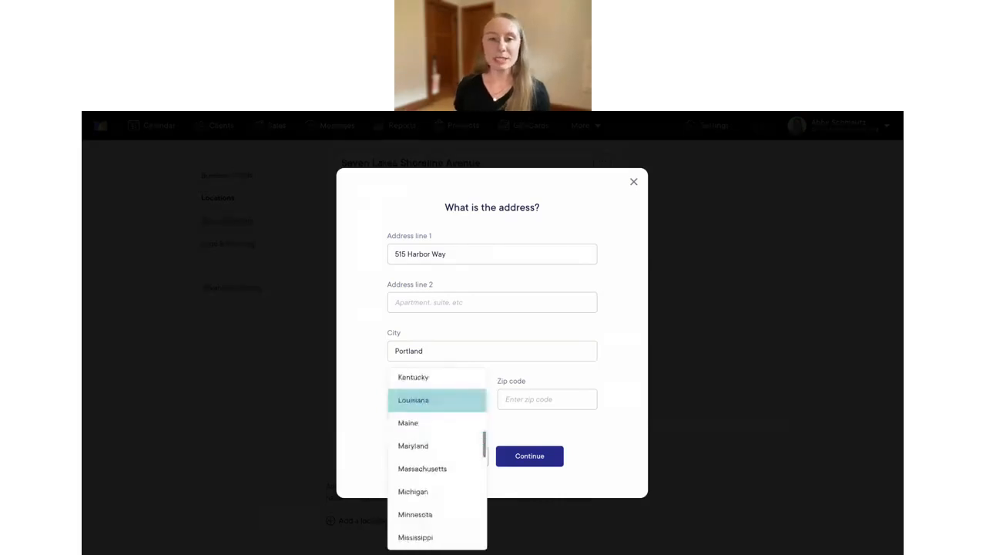
left_click(428, 412)
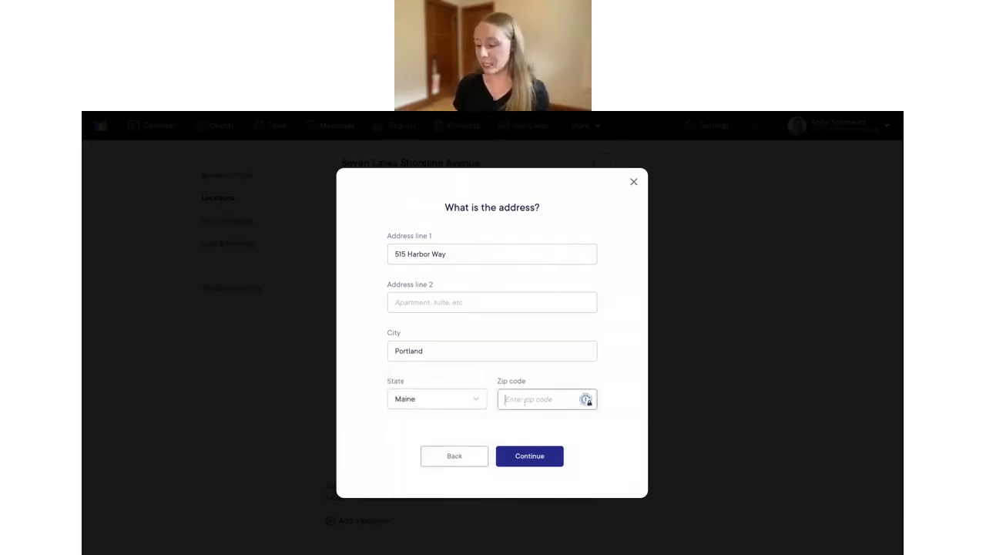
type("04101")
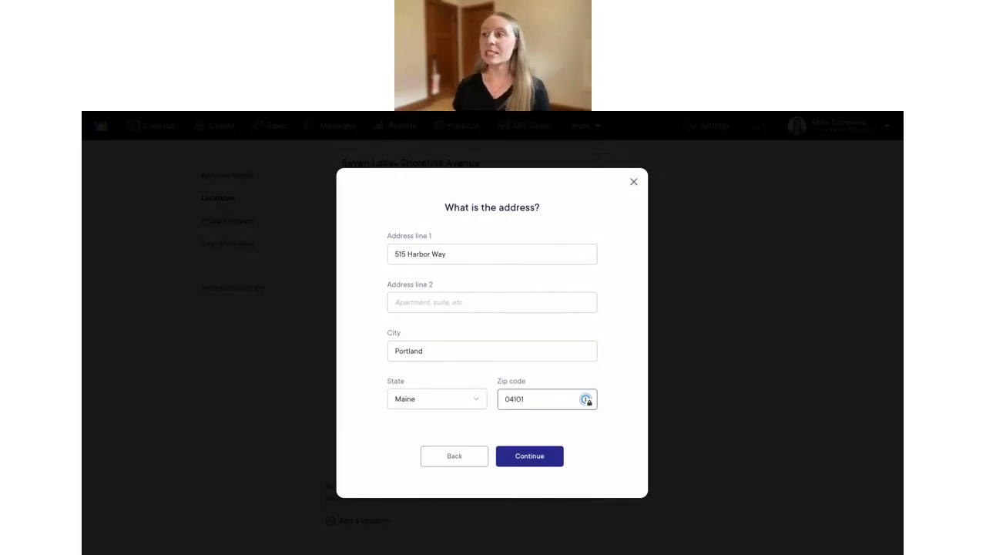
left_click(516, 456)
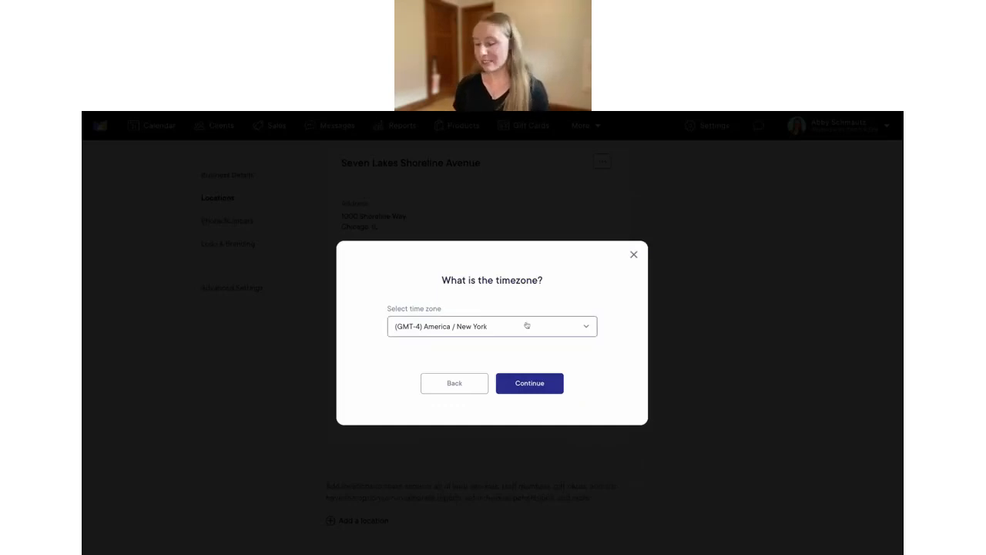
Choose (GMT-4) America / New York as the location's timezone
left_click(492, 329)
type("new")
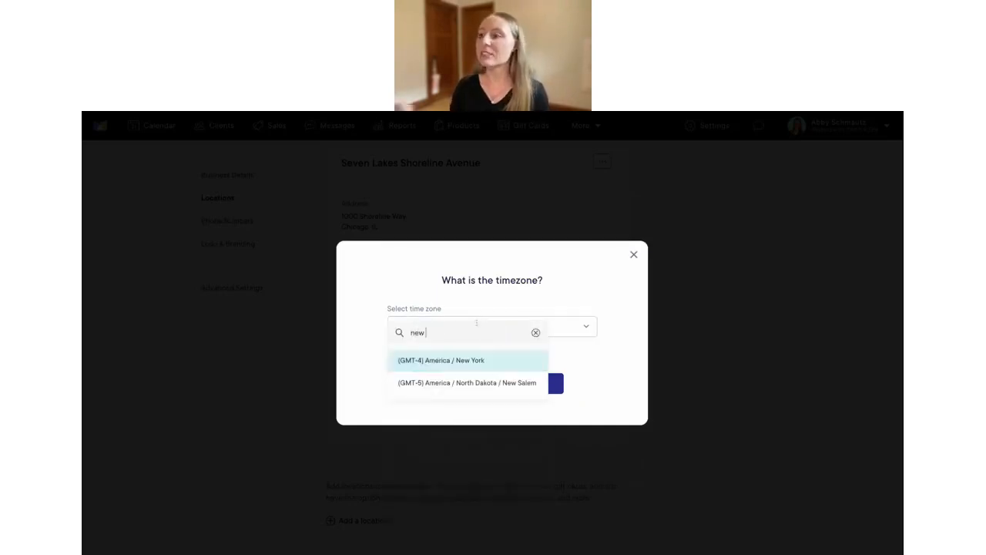
left_click(464, 361)
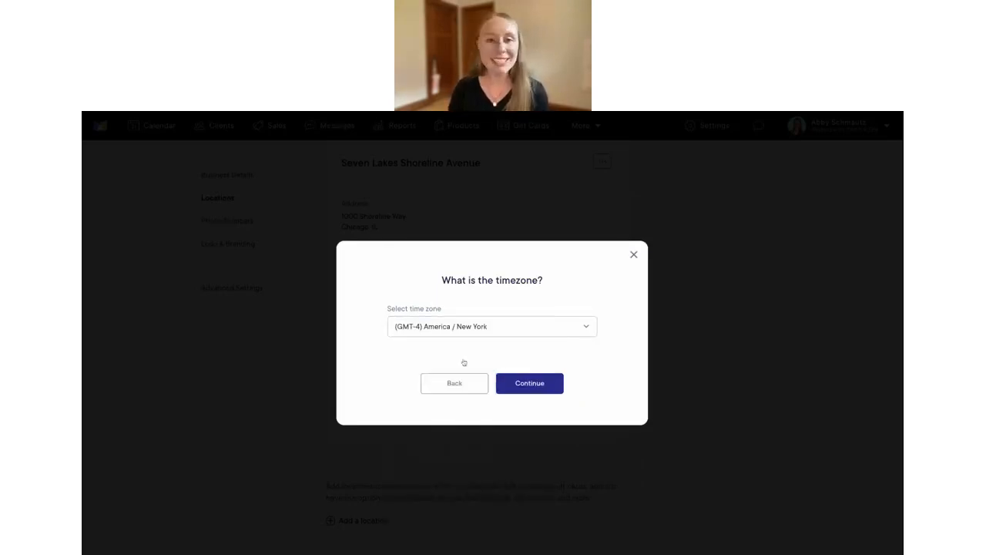
left_click(538, 389)
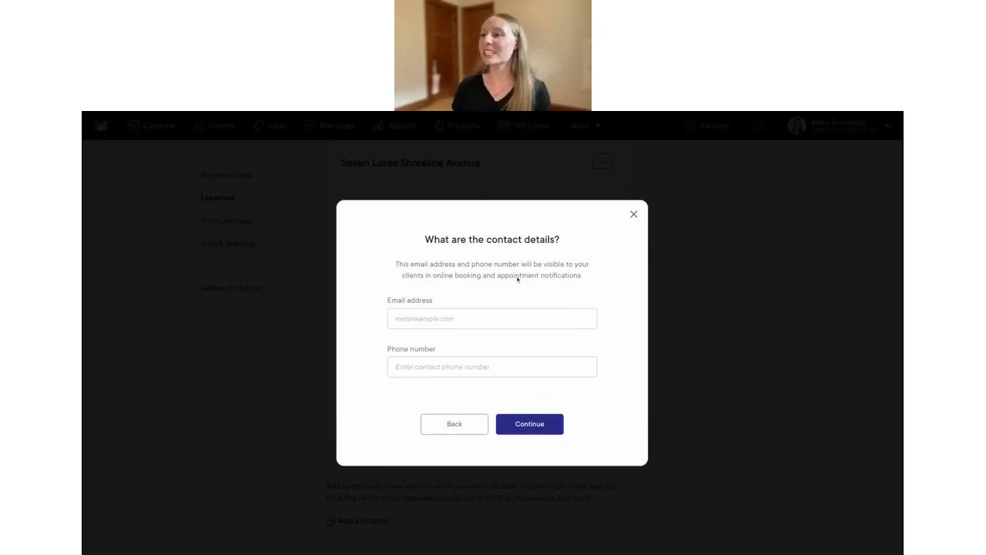
Enter the location's contact e-mail address and phone number, then continue
left_click(449, 317)
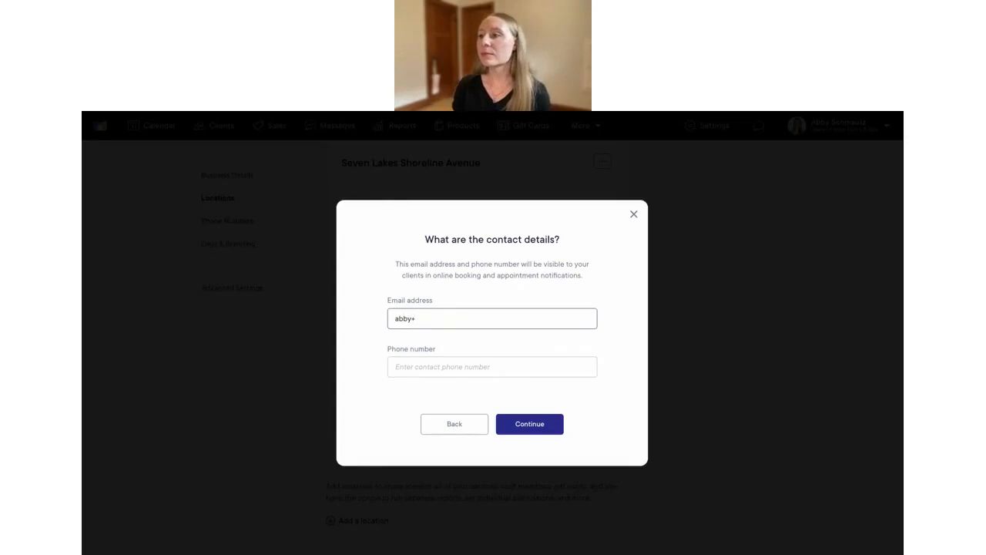
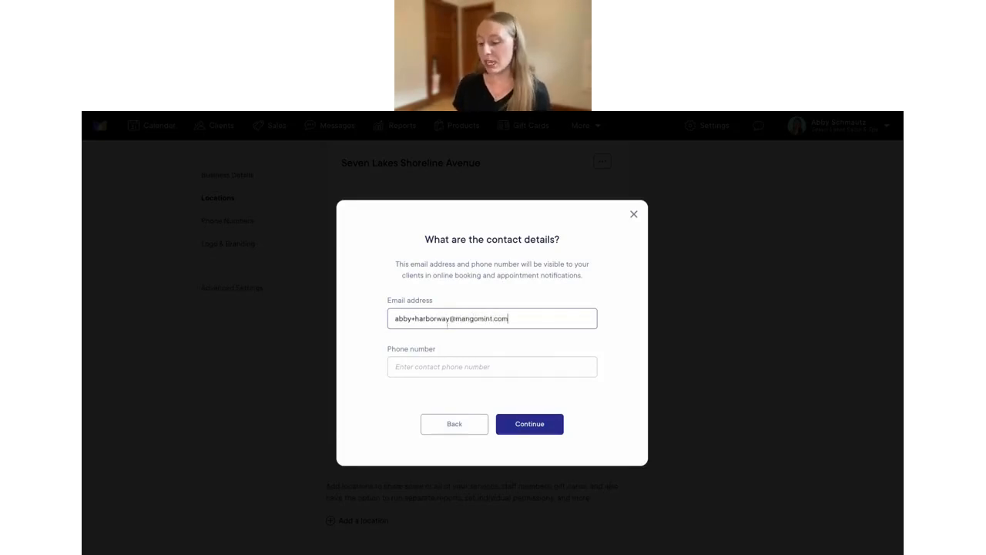
left_click(437, 368)
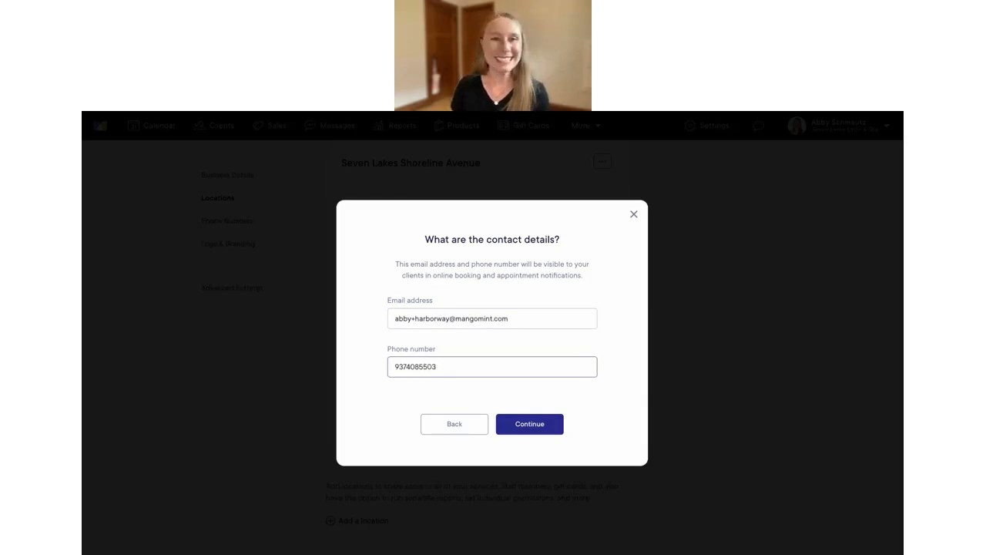
left_click(486, 384)
left_click(530, 424)
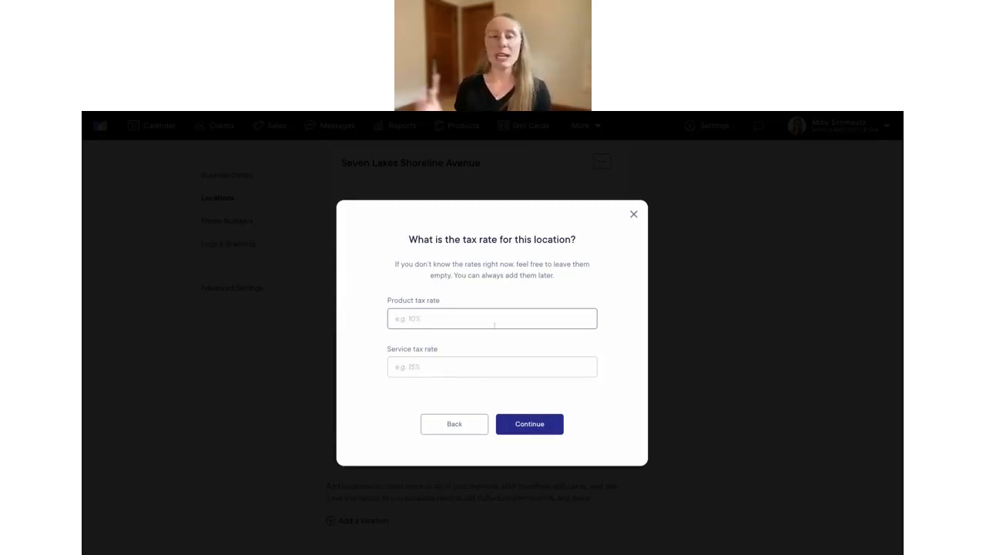
Set the product tax rate to 10% and the service tax rate to 15%
left_click(462, 319)
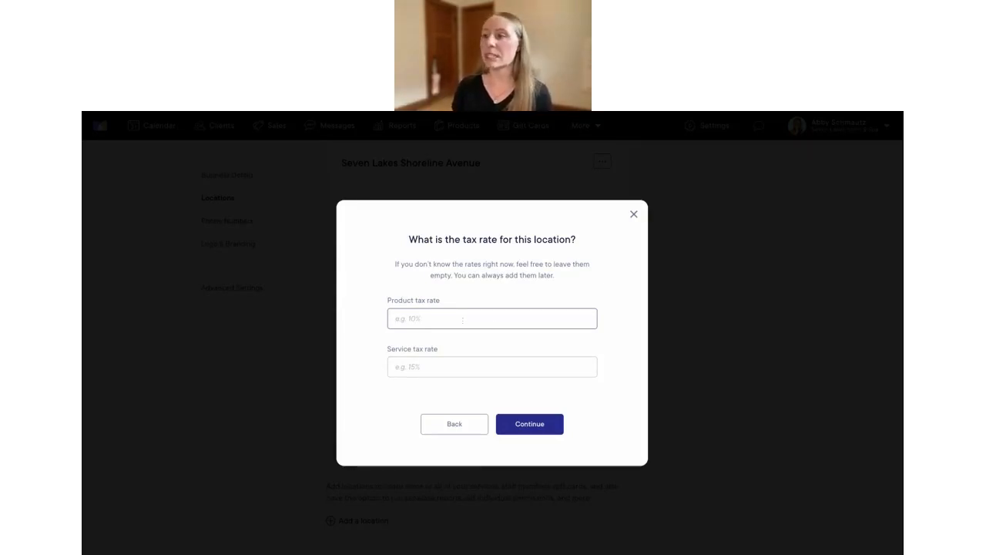
type("10%")
left_click(422, 364)
type("15%")
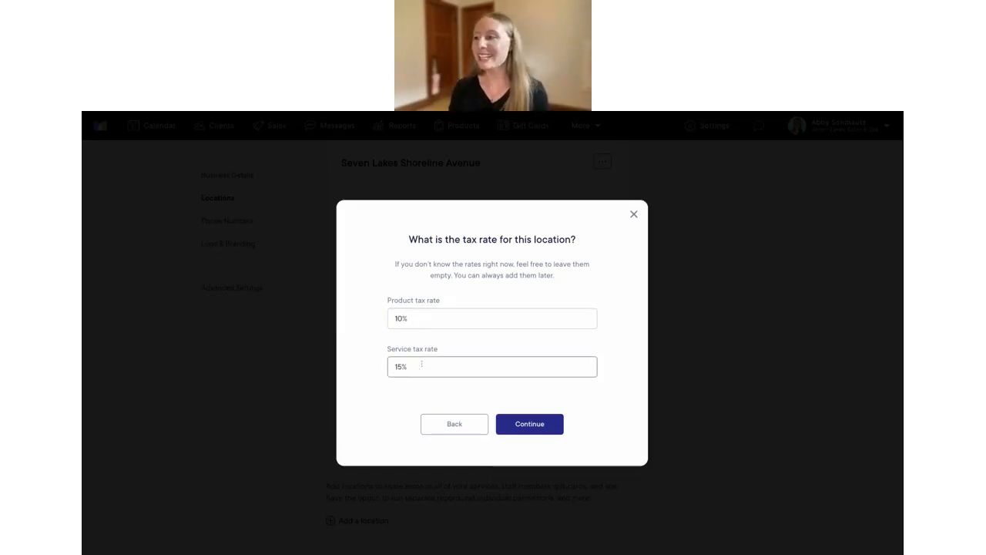
left_click(530, 425)
Name the location 'Seven Lakes Waterfront' and confirm adding it
left_click(444, 328)
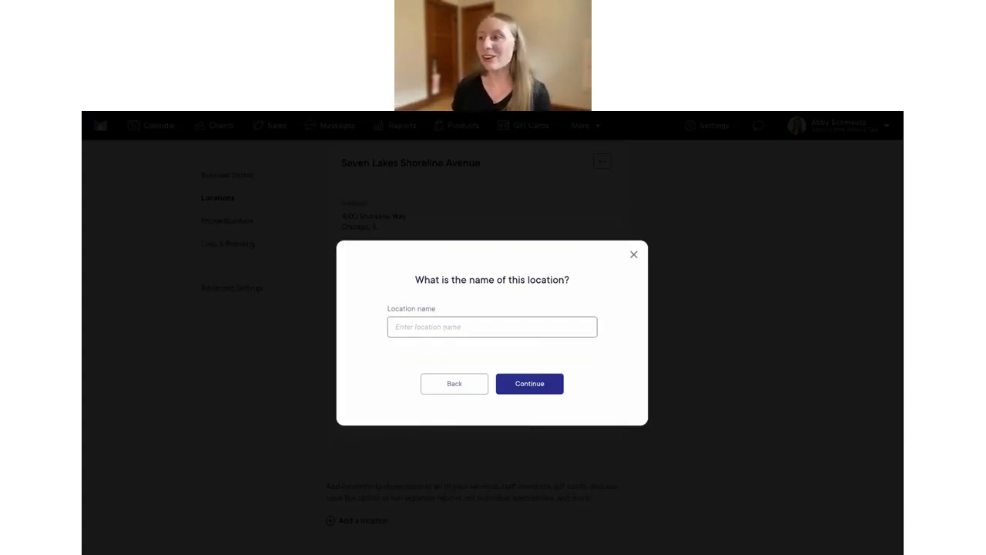
type("Sev")
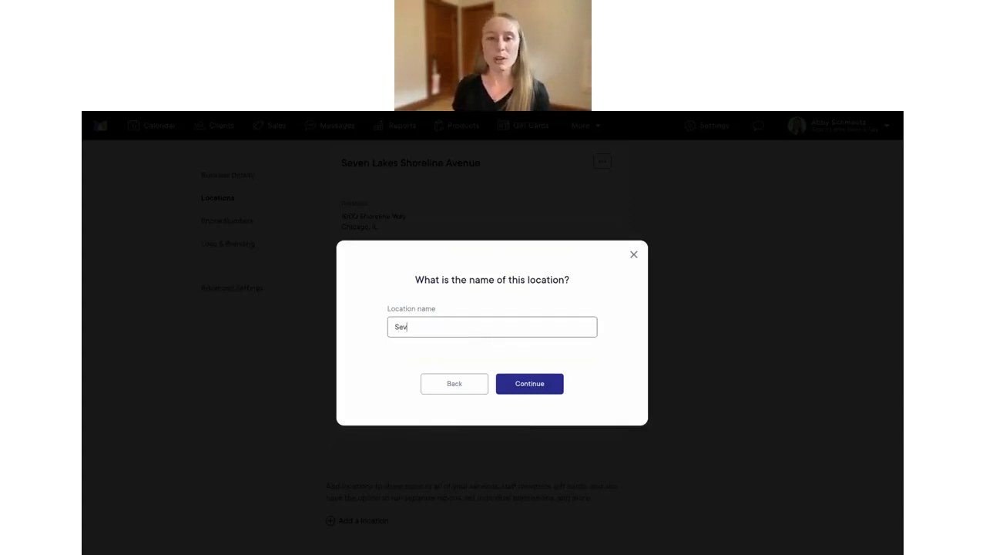
type("en Lakes Waterfront")
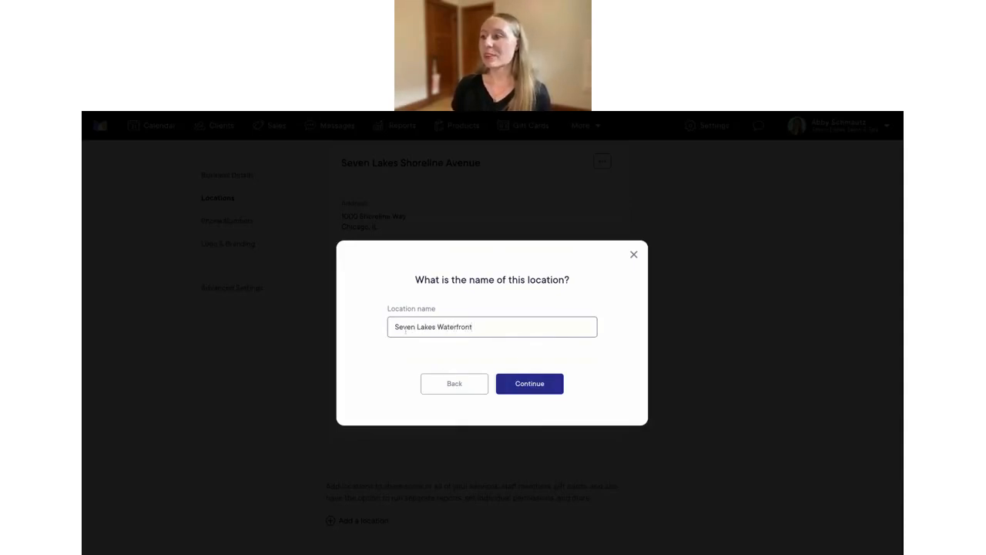
left_click(523, 389)
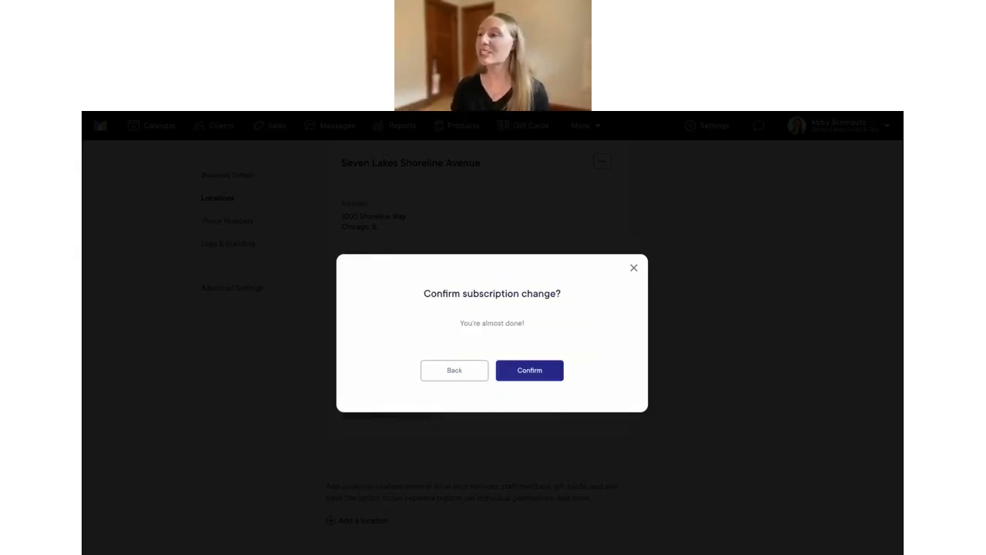
left_click(530, 373)
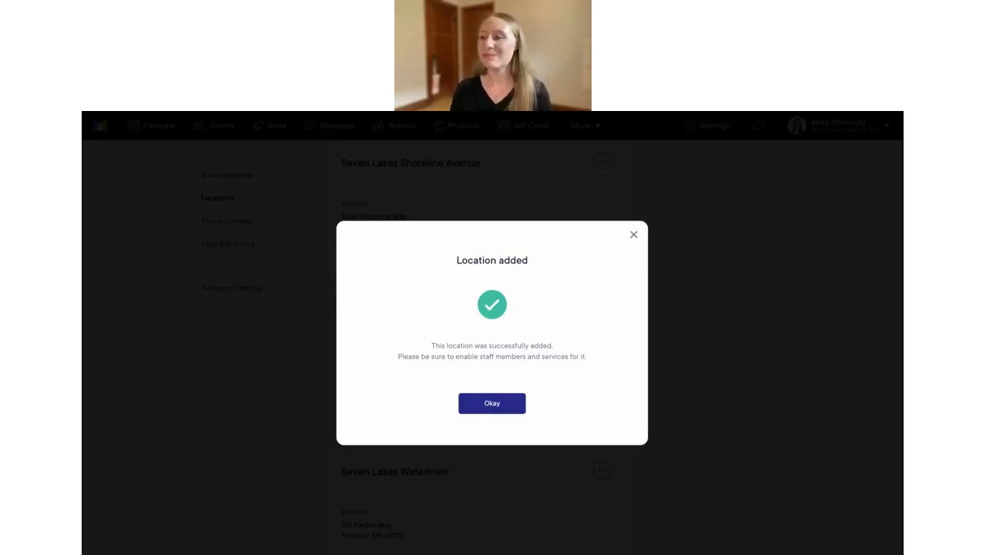
Dismiss the confirmation and review the Seven Lakes Waterfront location card
left_click(493, 407)
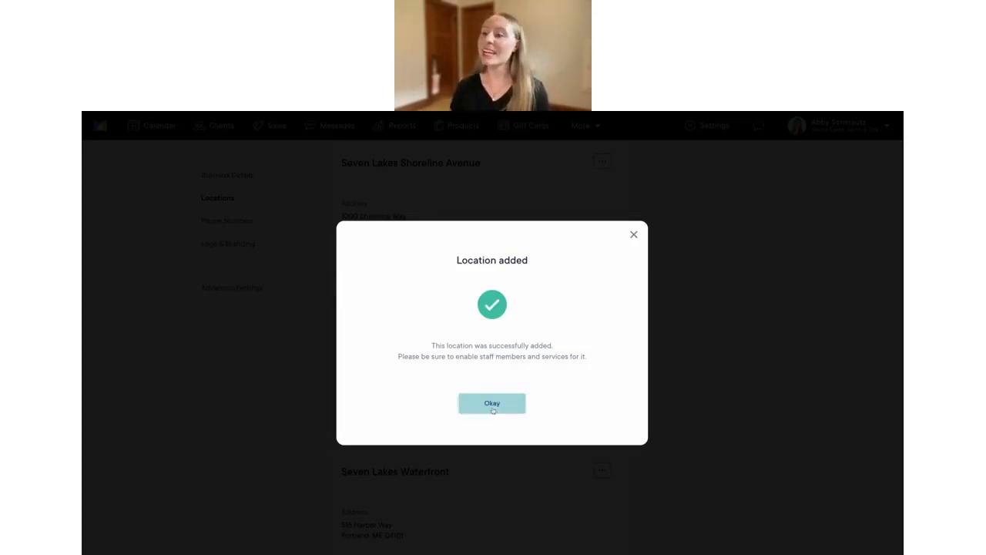
scroll(493, 410, "up", 1)
scroll(494, 408, "down", 2)
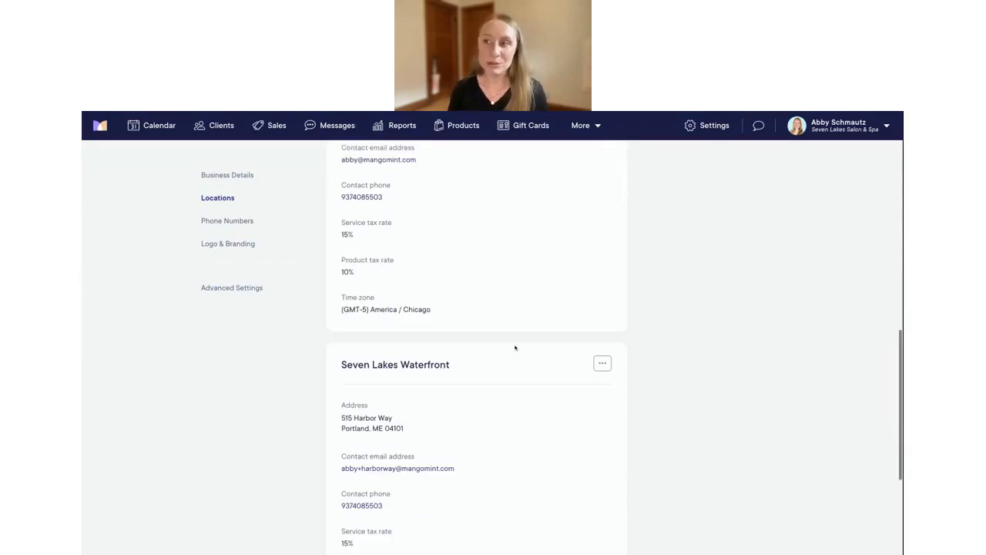
scroll(515, 347, "down", 2)
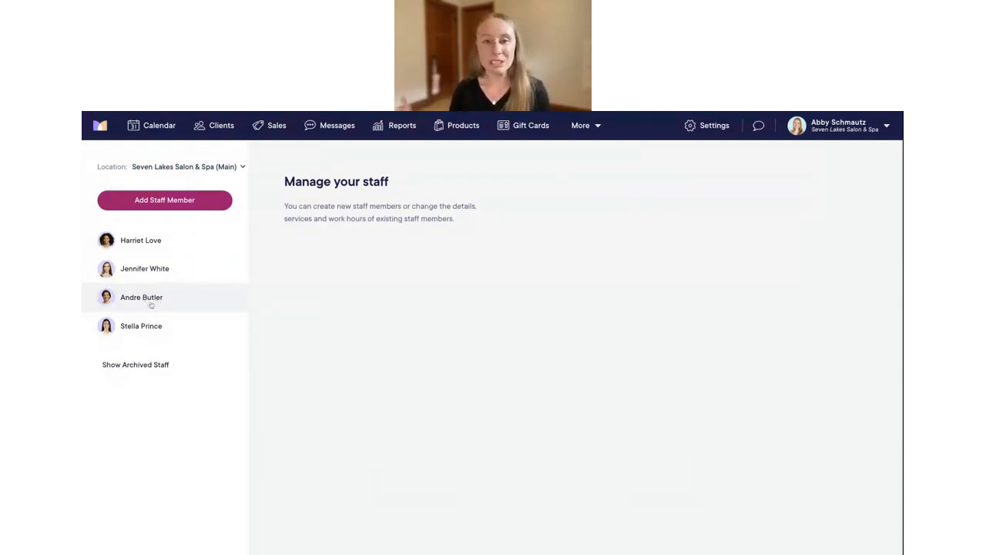
Turn on Seven Lakes Waterfront in the third staff member's Locations tab
left_click(151, 305)
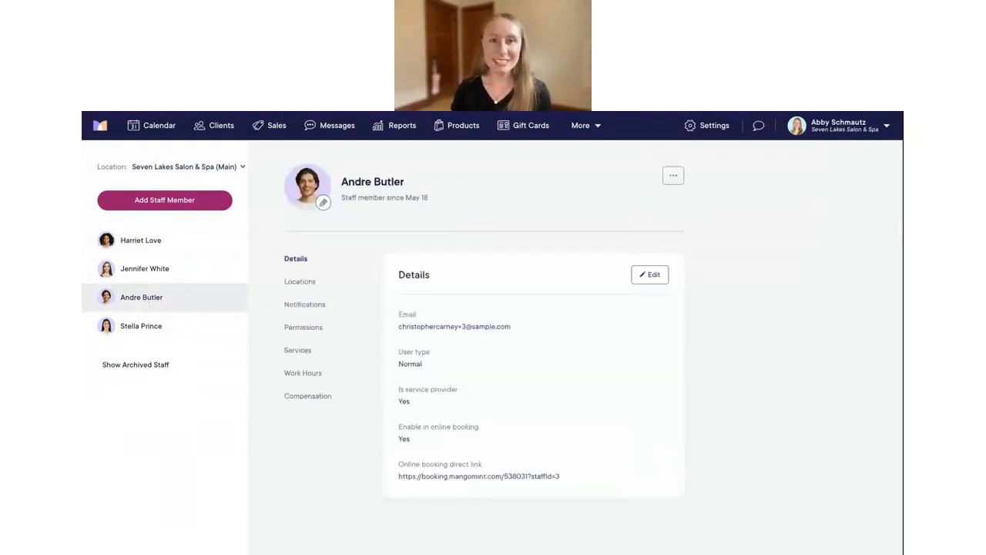
left_click(302, 284)
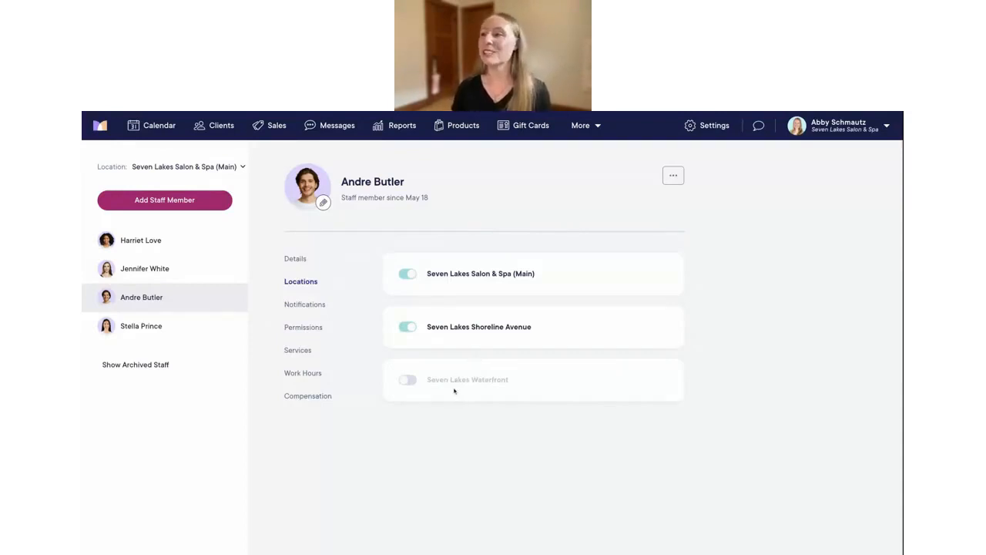
left_click(407, 380)
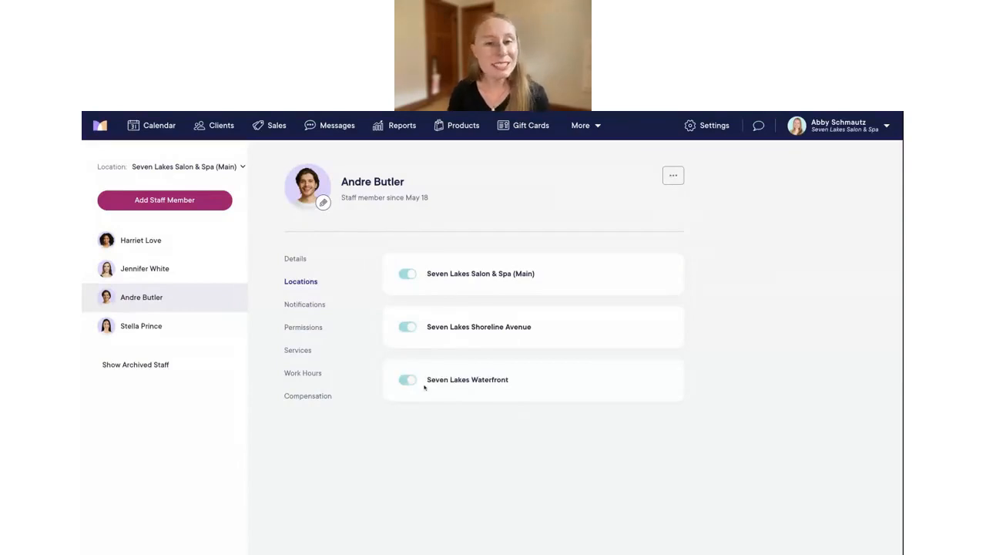
left_click(141, 326)
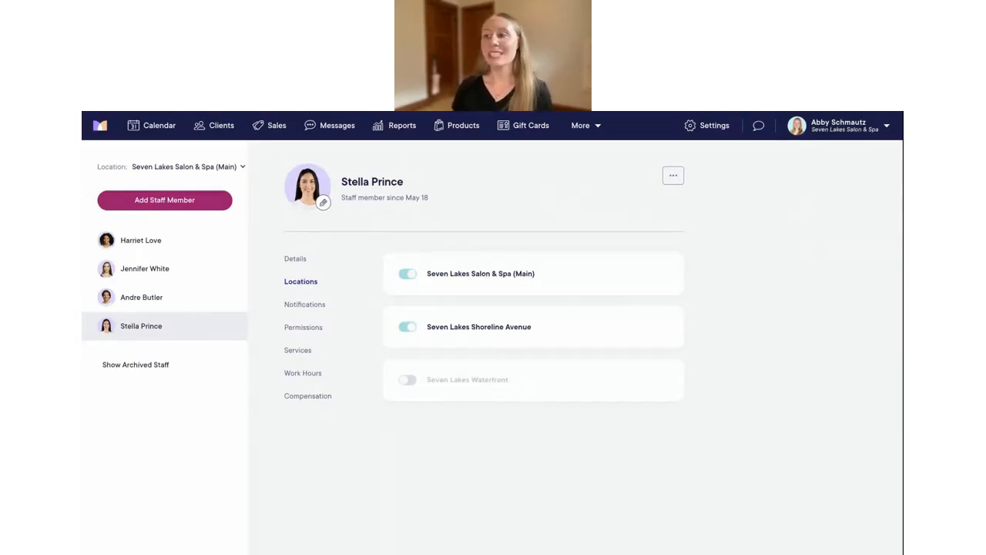
Add the fourth staff member to Seven Lakes Waterfront and filter the staff list to that location
left_click(409, 380)
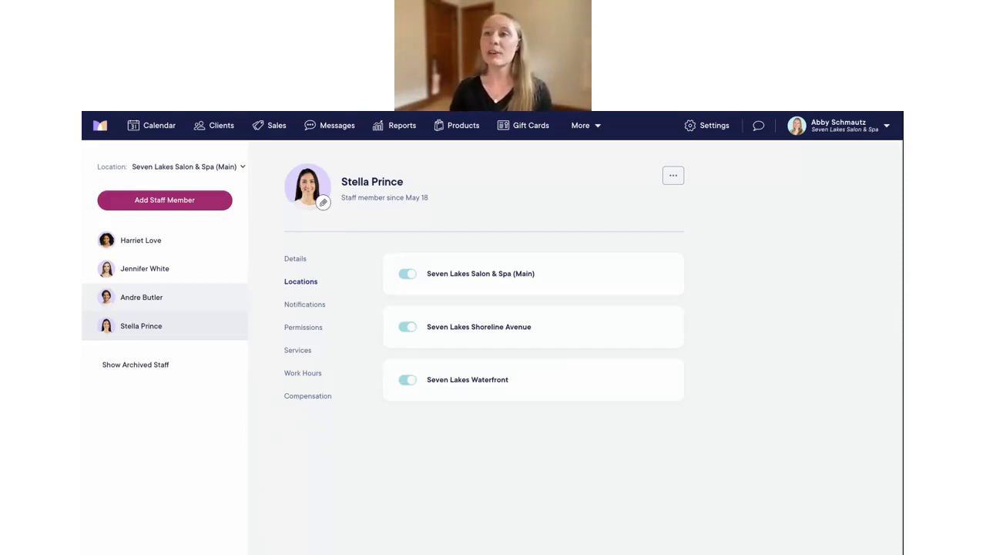
left_click(187, 167)
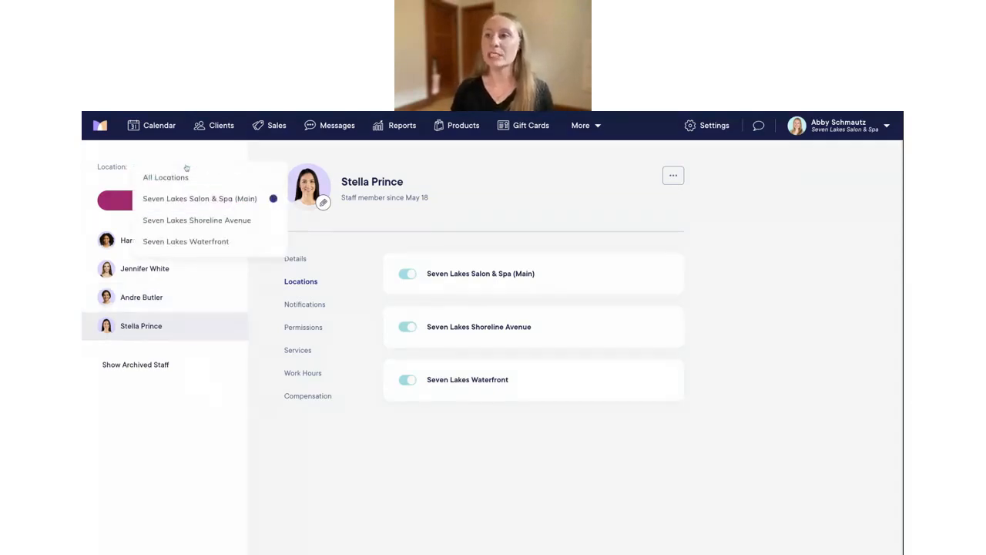
left_click(214, 242)
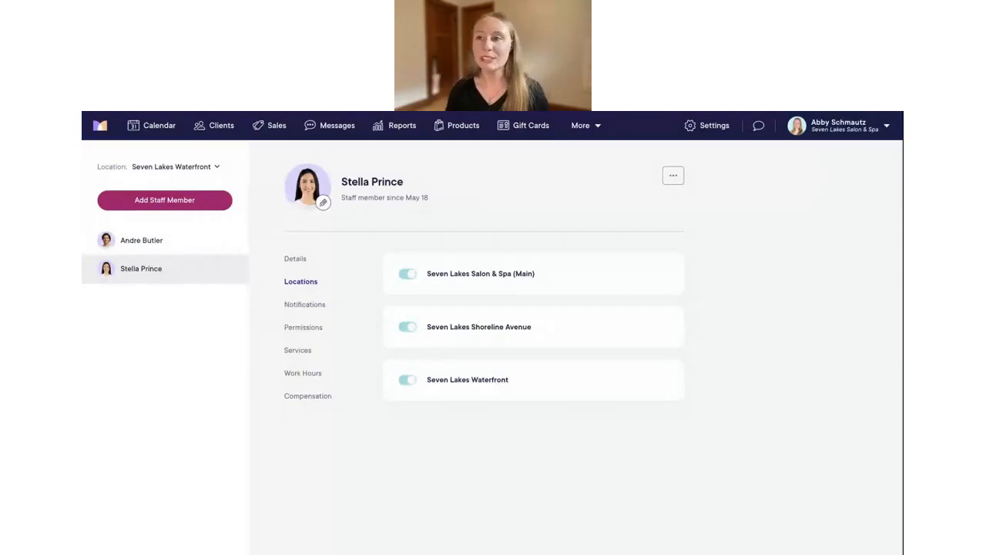
left_click(165, 205)
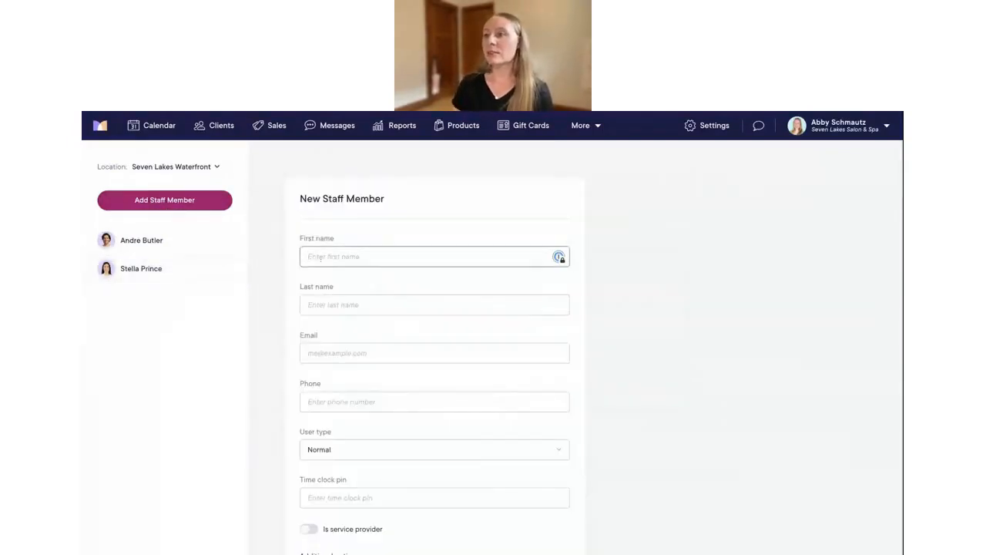
Enter the new staff member's first name, last name, e-mail address and phone number
key("Tab")
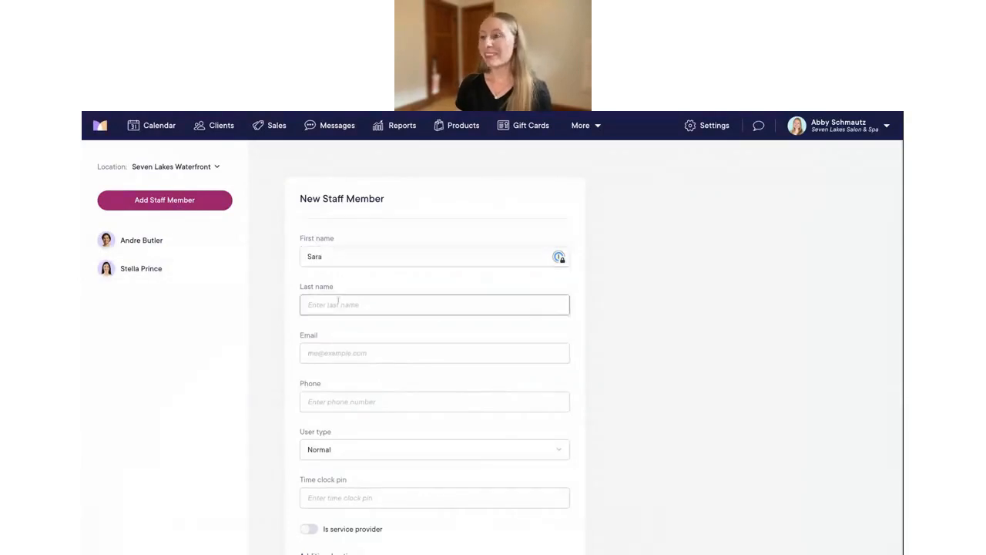
scroll(338, 320, "down", 1)
left_click(338, 320)
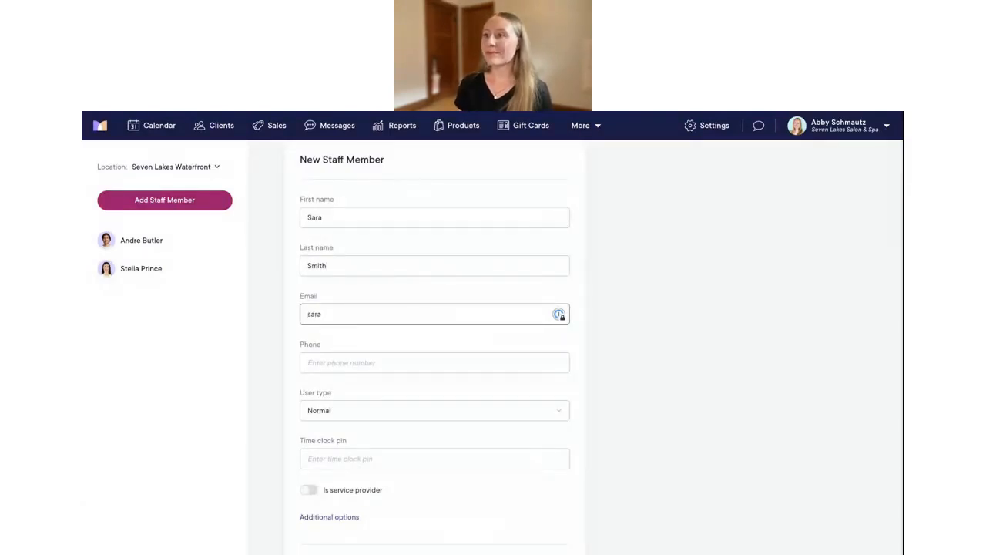
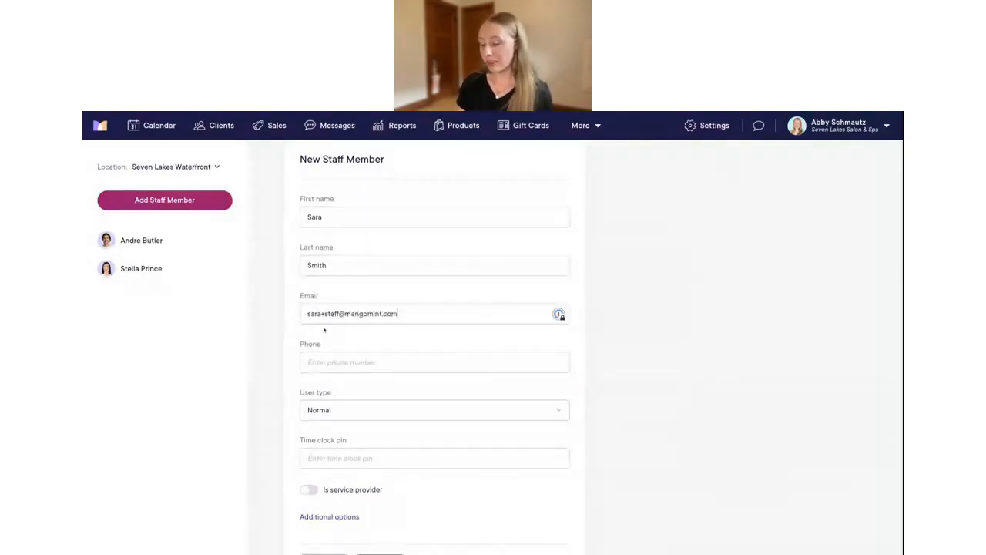
scroll(310, 326, "down", 2)
left_click(325, 274)
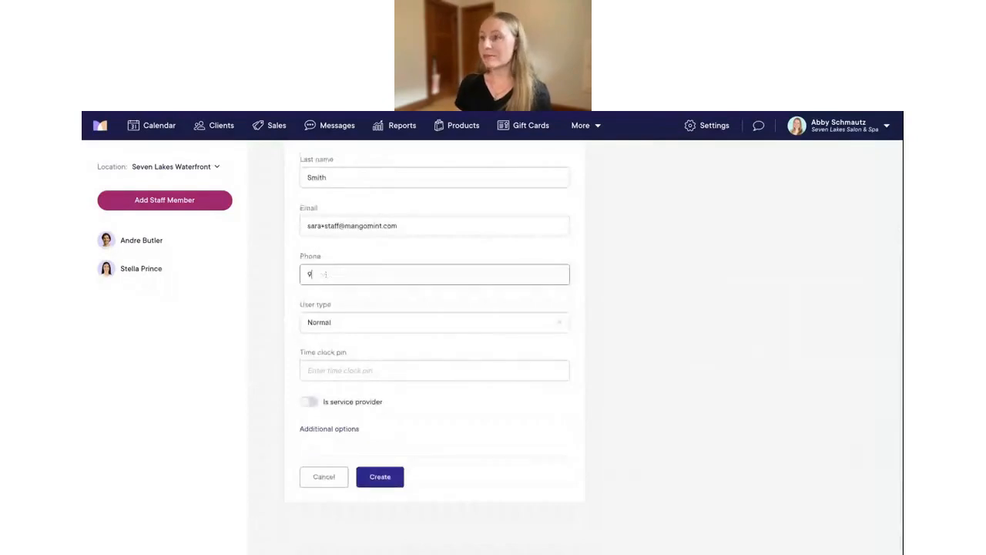
Set user type to Normal, mark them as a service provider, and create them
left_click(329, 322)
left_click(325, 348)
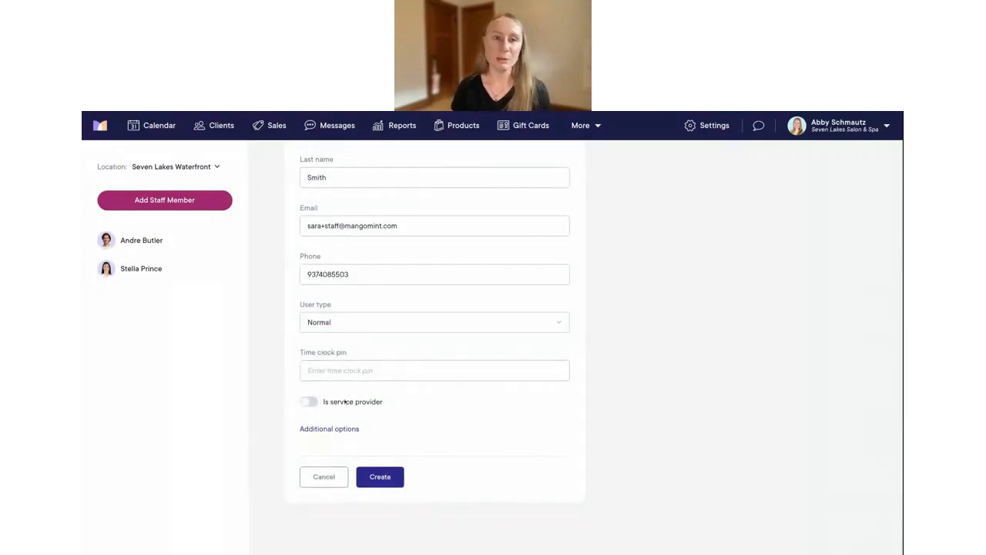
left_click(309, 402)
scroll(385, 407, "down", 1)
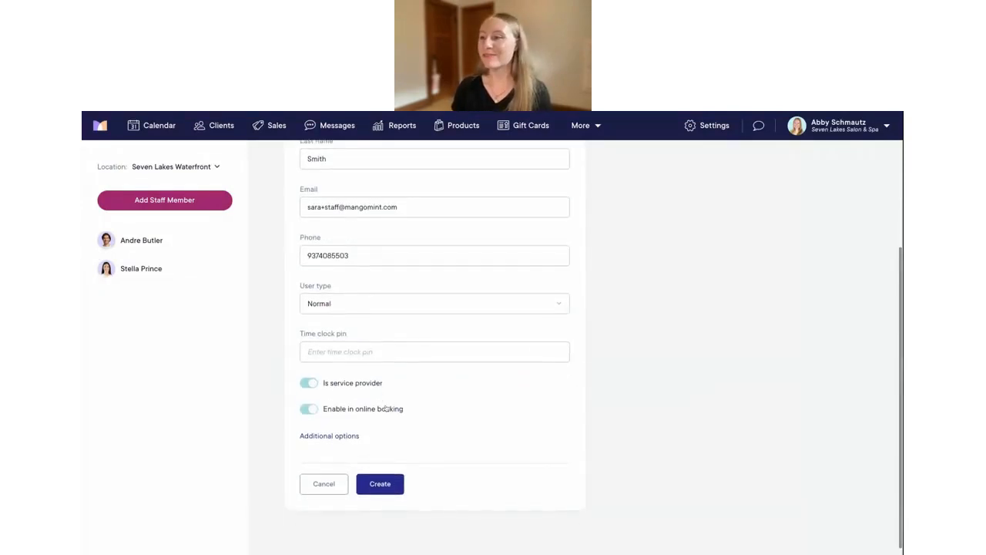
left_click(375, 480)
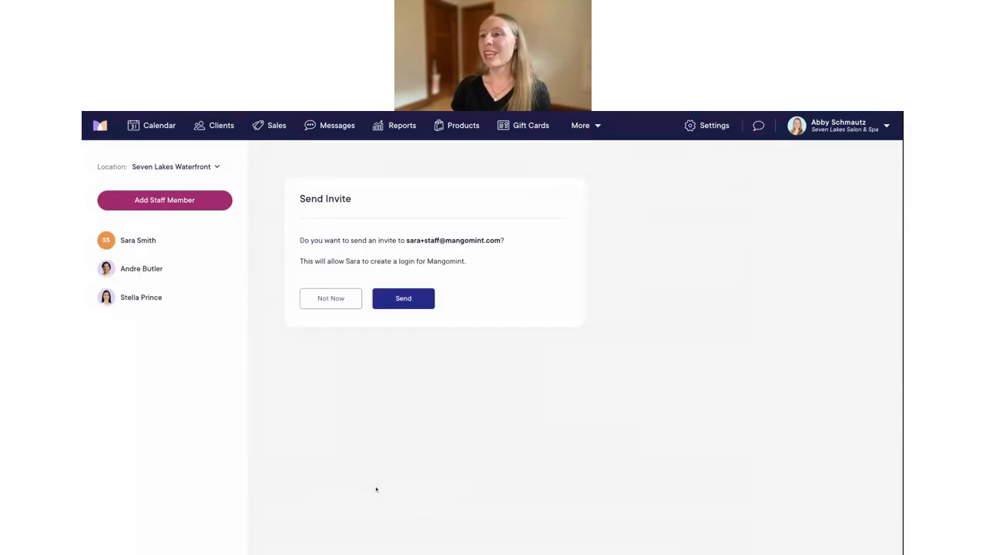
Decline the login invite for now, leaving the new staff member marked not invited
left_click(337, 300)
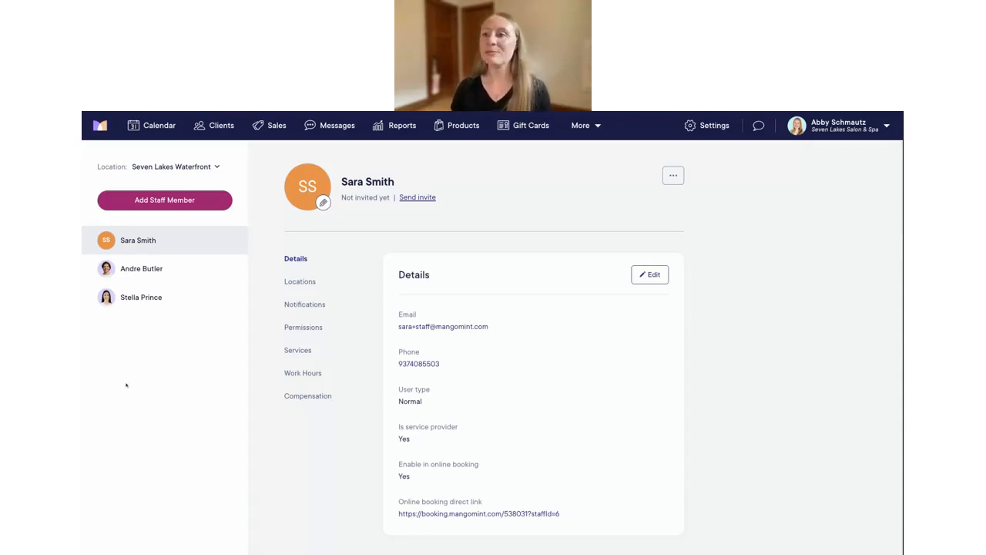
Review the third staff member's Main location work hours, then switch them to Seven Lakes Waterfront
left_click(145, 271)
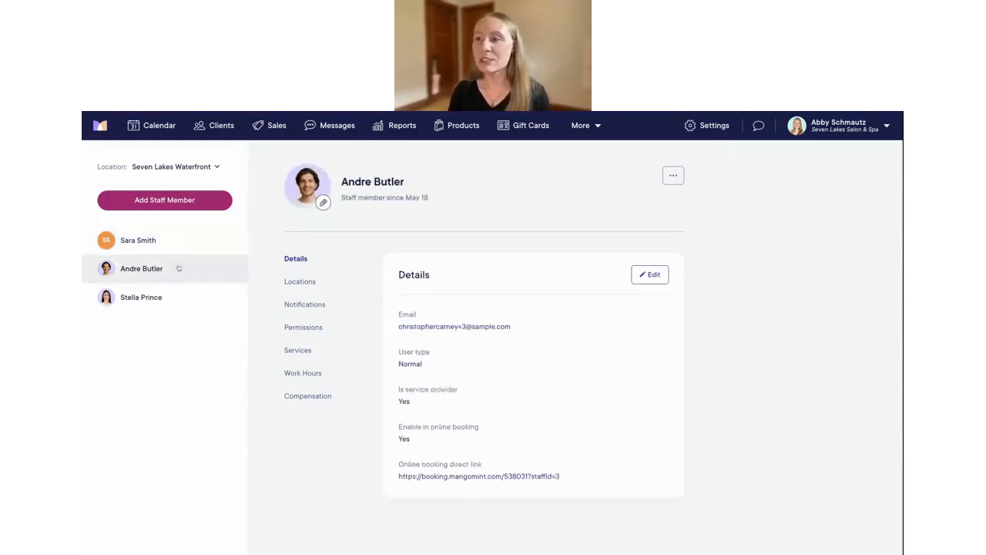
left_click(303, 374)
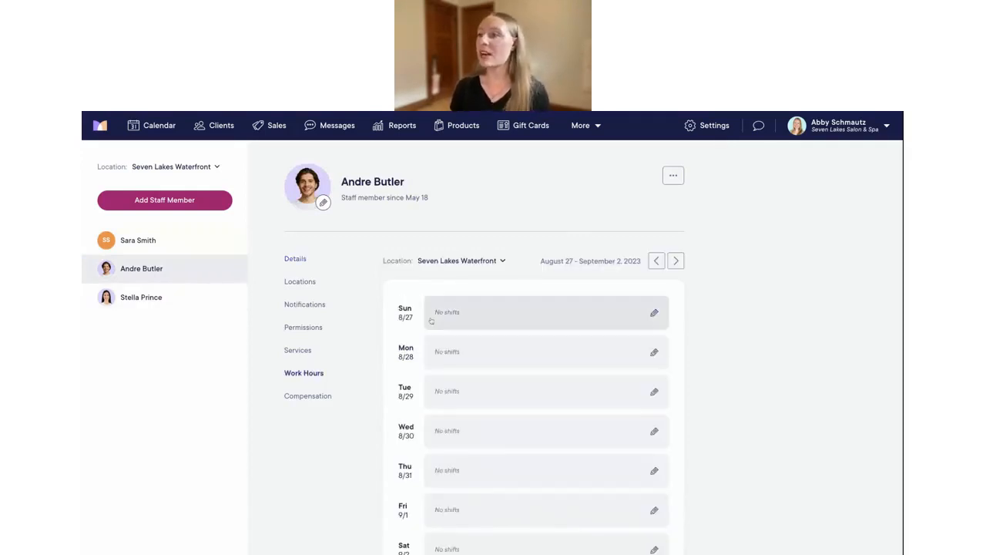
left_click(450, 261)
left_click(500, 277)
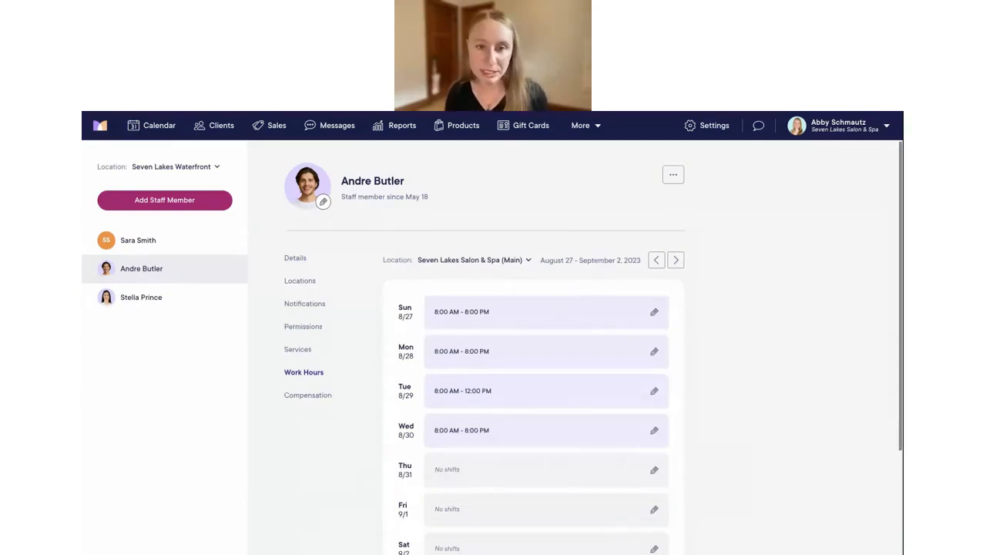
scroll(539, 285, "down", 1)
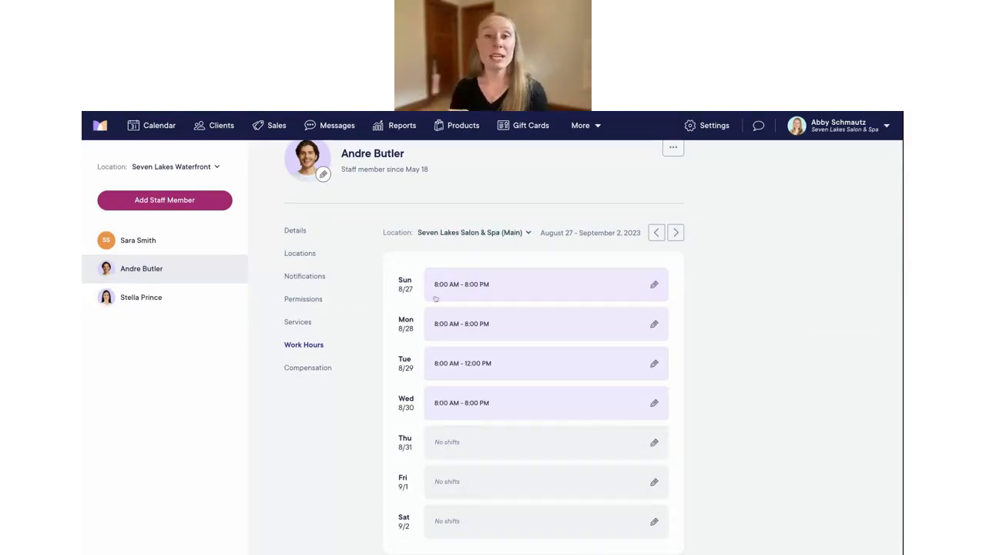
scroll(540, 324, "down", 1)
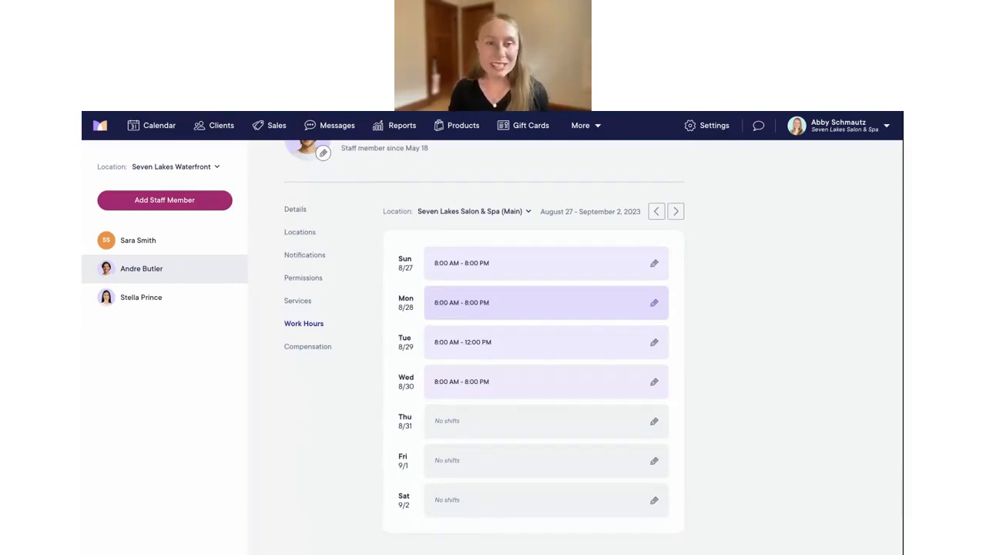
left_click(473, 211)
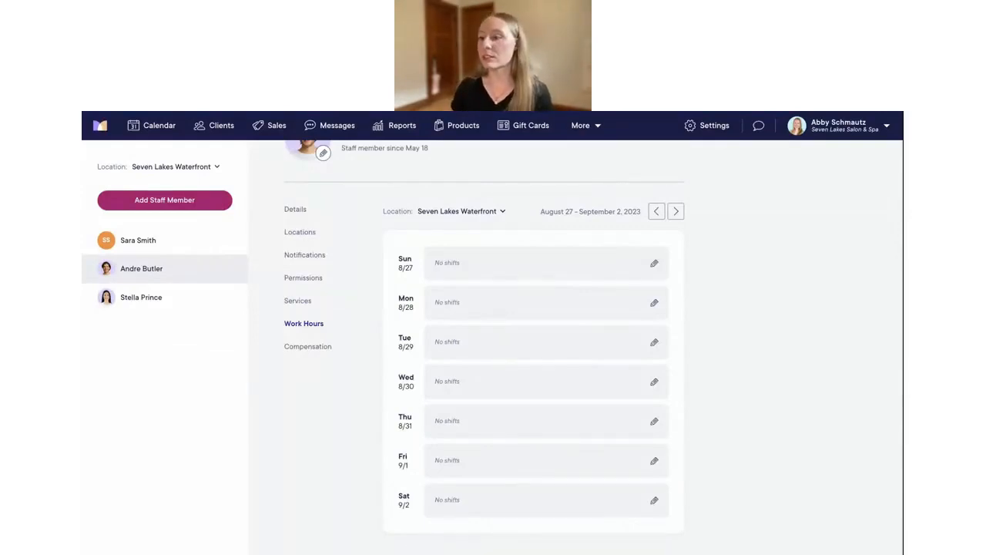
Add a repeating Friday shift from 9:00 AM to 1:00 PM at Seven Lakes Waterfront
scroll(493, 417, "down", 1)
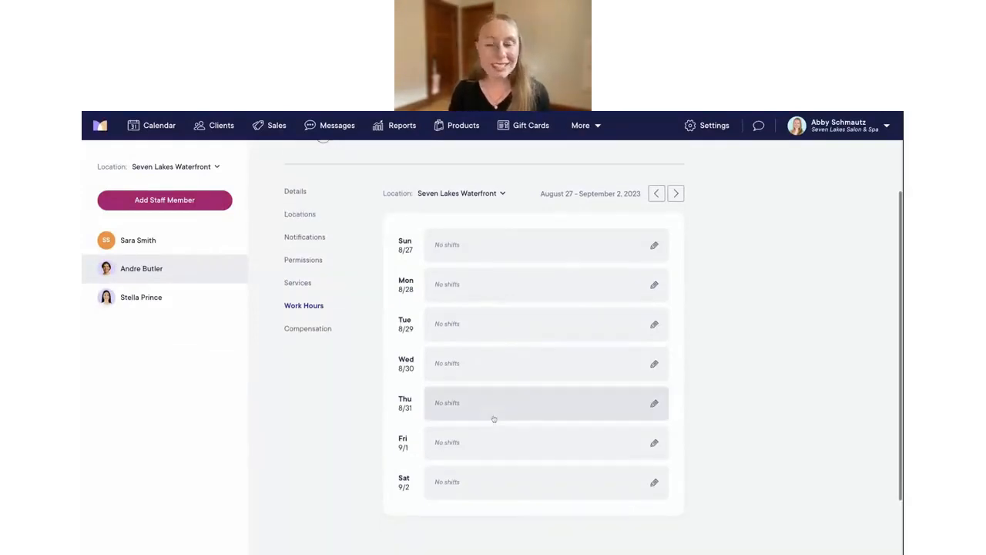
left_click(447, 439)
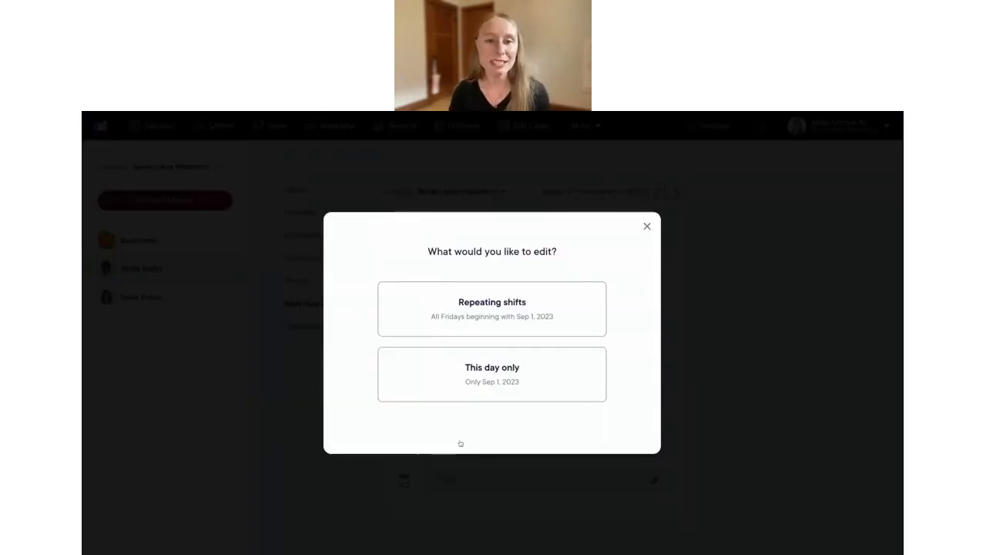
left_click(496, 316)
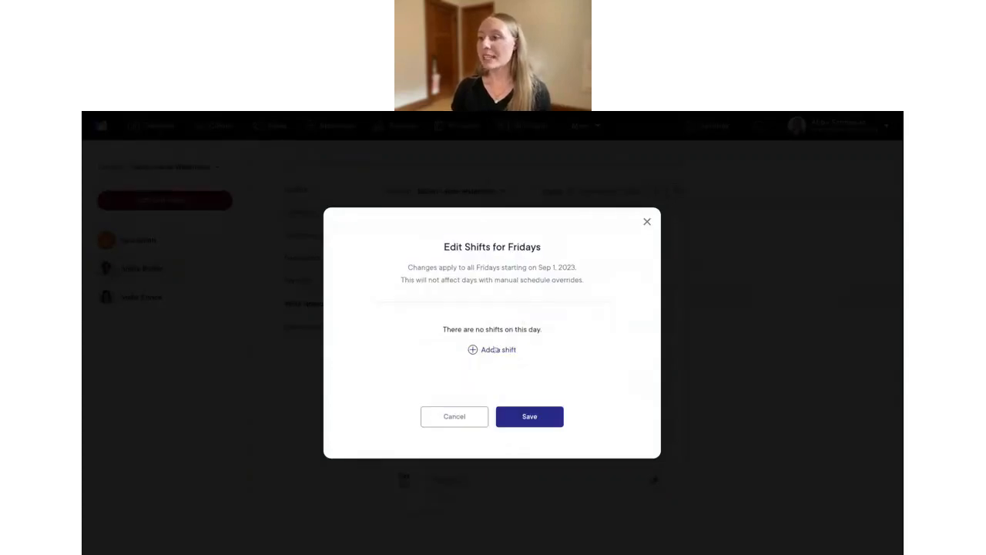
left_click(498, 349)
left_click(429, 341)
scroll(423, 432, "down", 10)
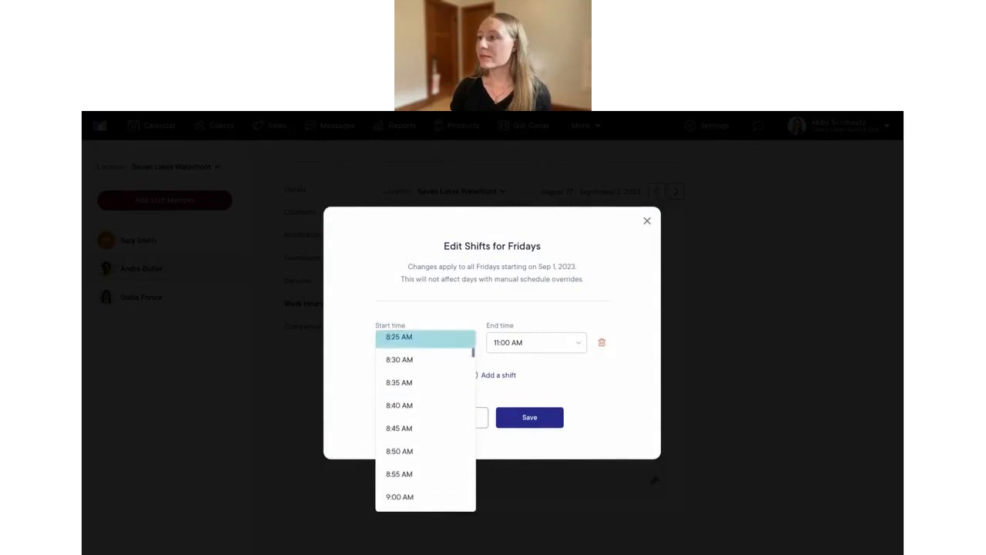
left_click(401, 486)
left_click(513, 343)
scroll(536, 391, "down", 5)
scroll(537, 392, "down", 3)
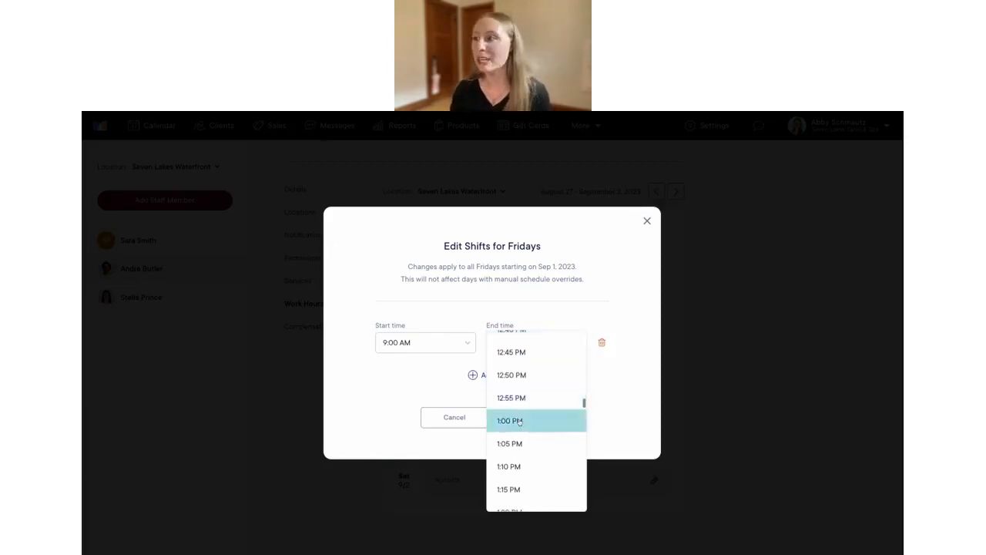
left_click(510, 420)
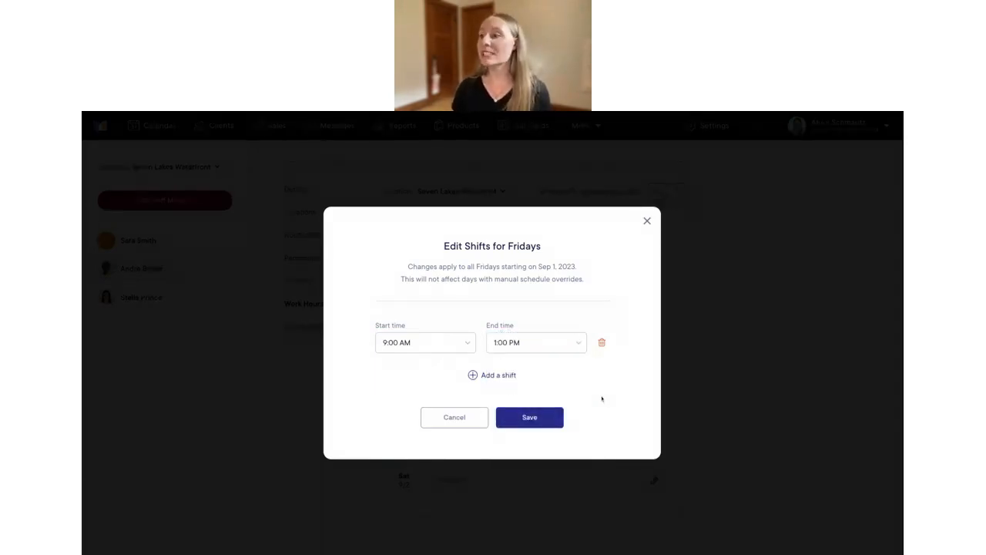
left_click(531, 416)
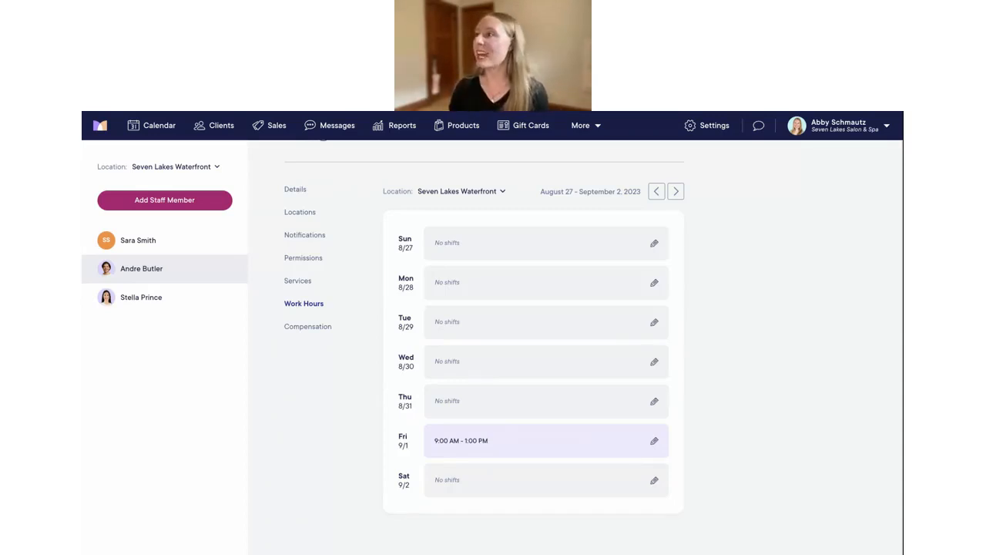
Open the Services settings showing the Seven Lakes Salon & Spa (Main) location
left_click(703, 128)
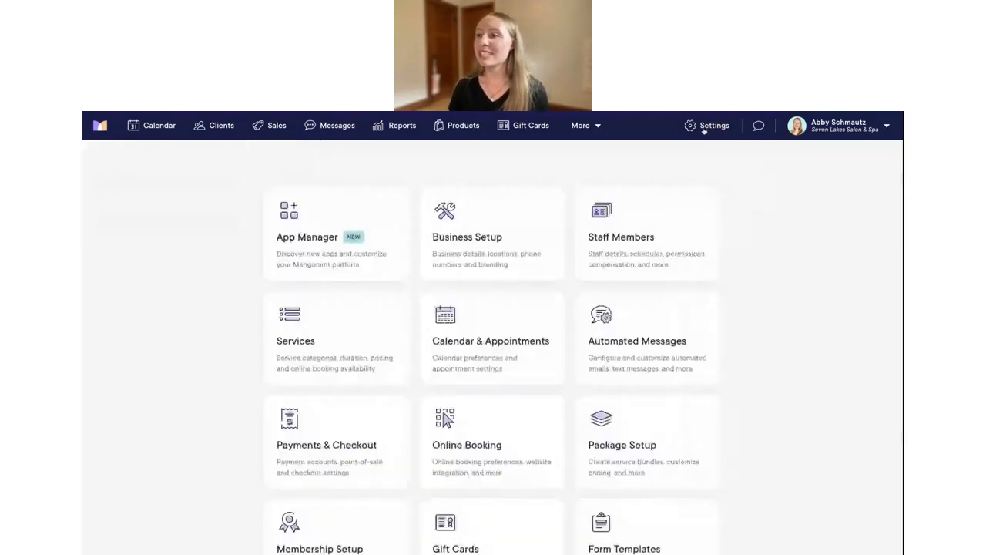
left_click(317, 340)
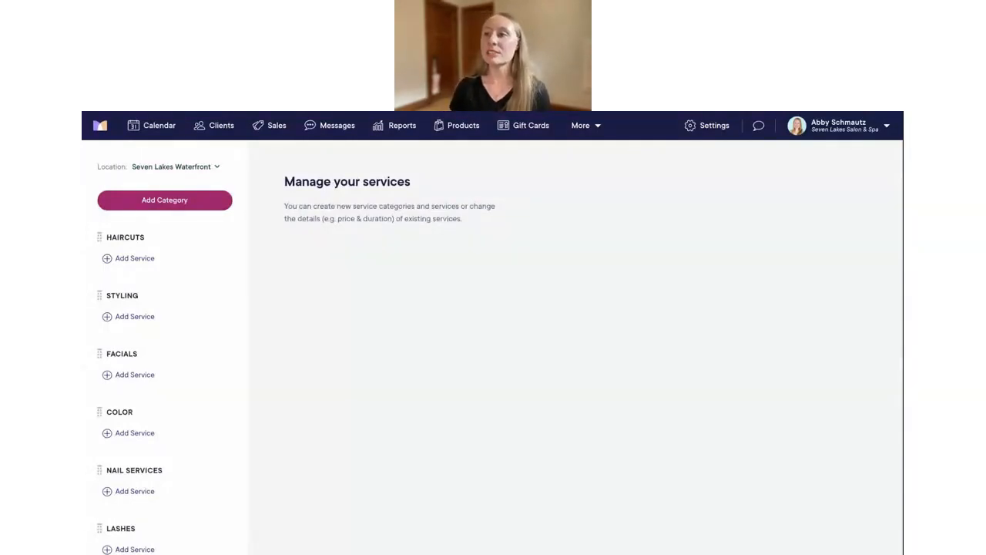
left_click(216, 167)
left_click(211, 199)
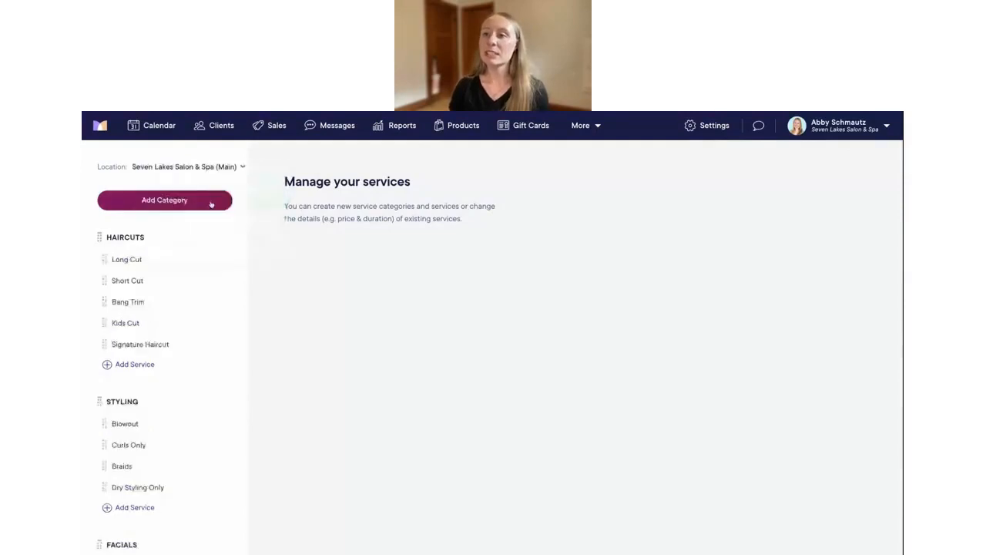
Scroll through the Main services list, then switch the view to Seven Lakes Waterfront
scroll(203, 299, "down", 5)
scroll(203, 299, "down", 12)
scroll(204, 299, "down", 12)
scroll(203, 299, "up", 20)
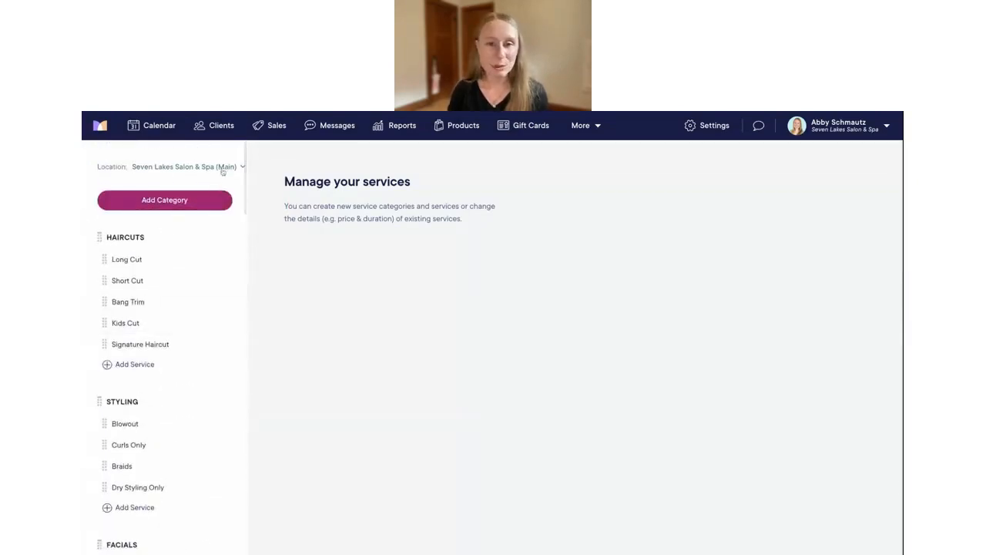
left_click(222, 168)
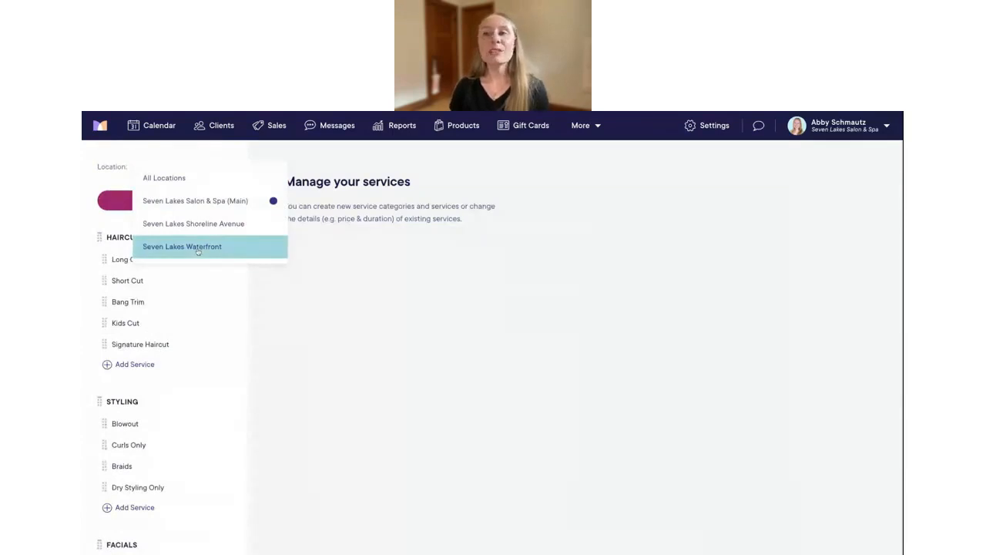
left_click(198, 246)
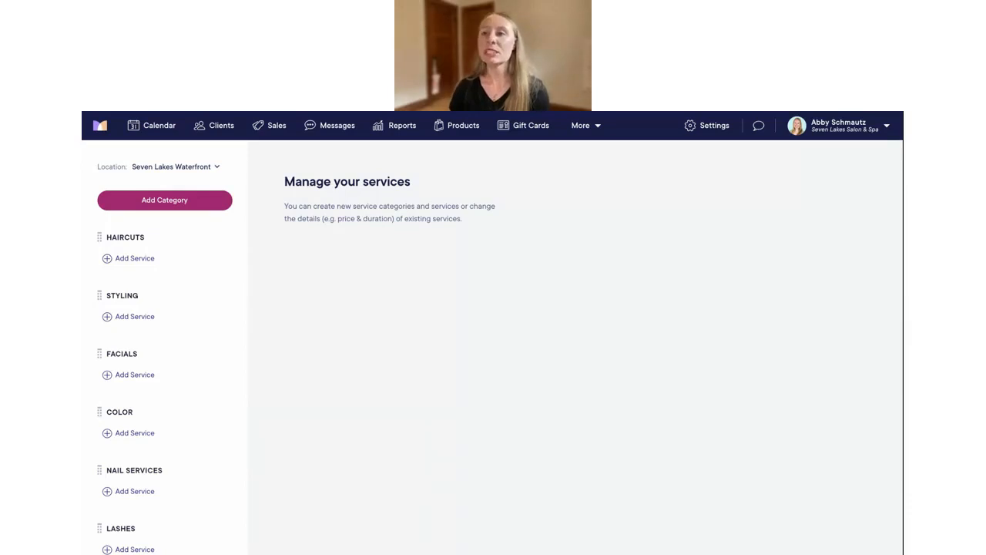
Switch the services Location filter back to Seven Lakes Salon & Spa (Main)
left_click(170, 168)
left_click(195, 201)
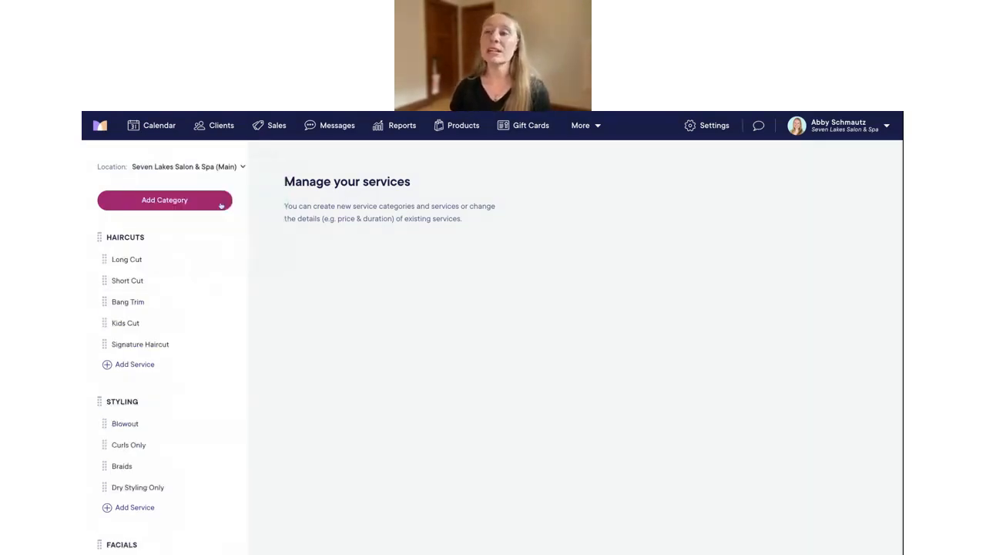
left_click(209, 167)
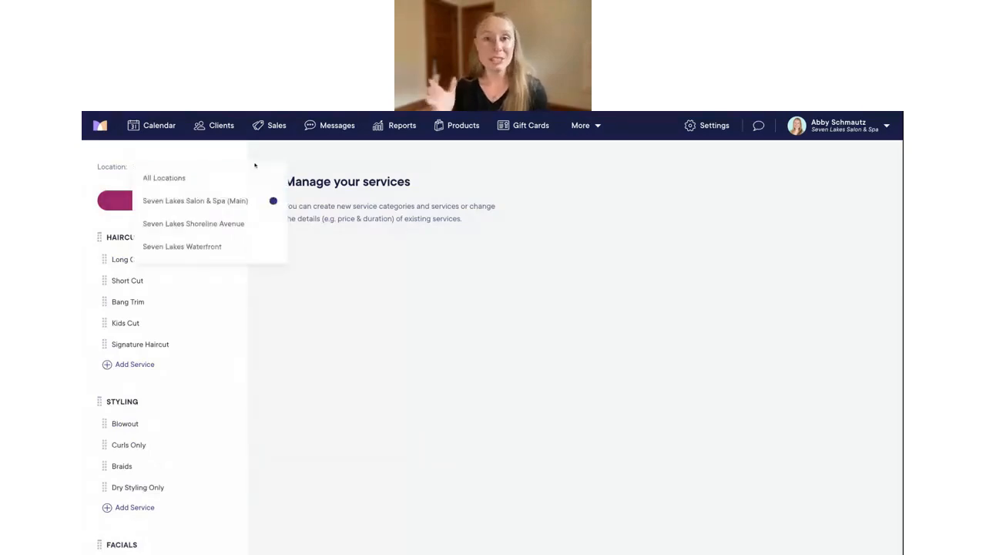
left_click(271, 164)
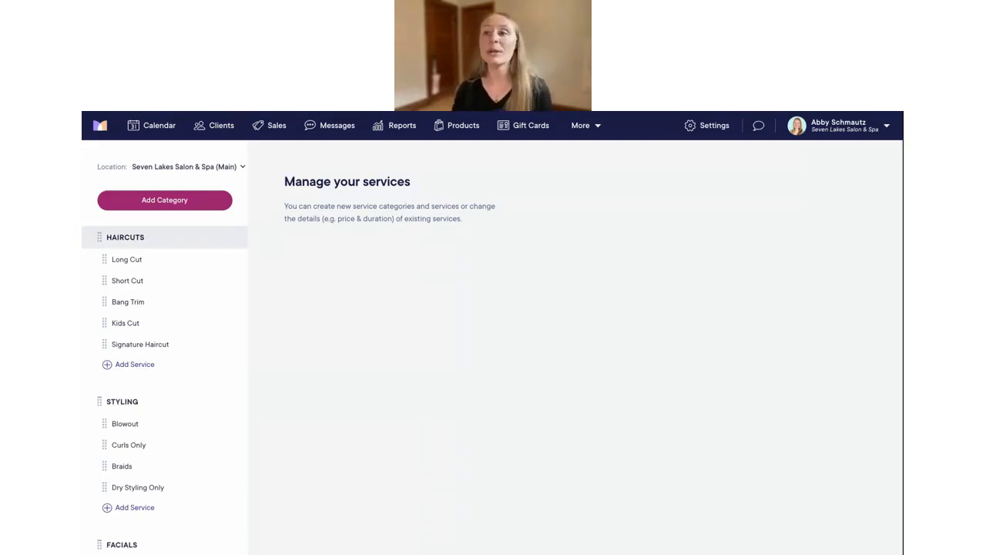
Enable Long Cut and Short Cut at Seven Lakes Waterfront, then check Bang Trim and Blowout
left_click(140, 260)
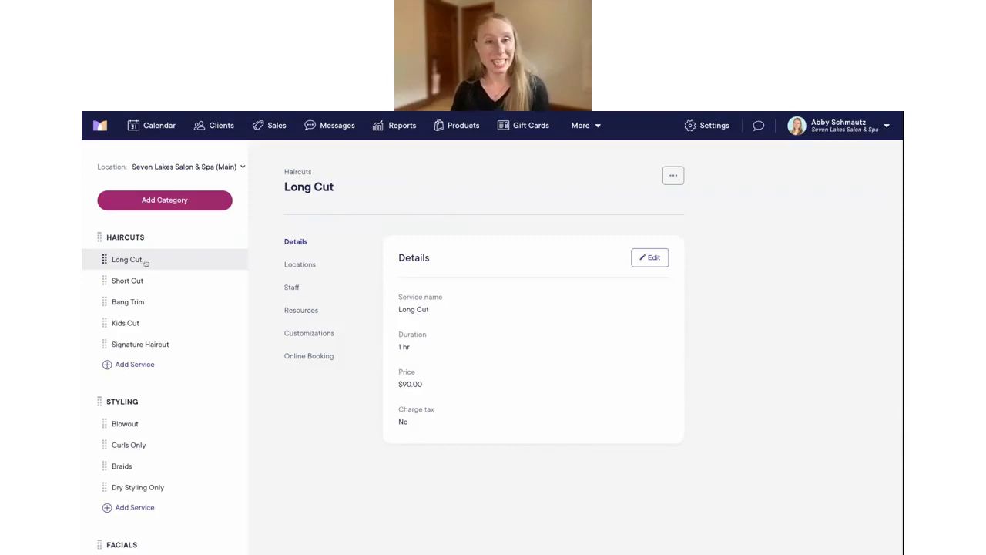
left_click(299, 265)
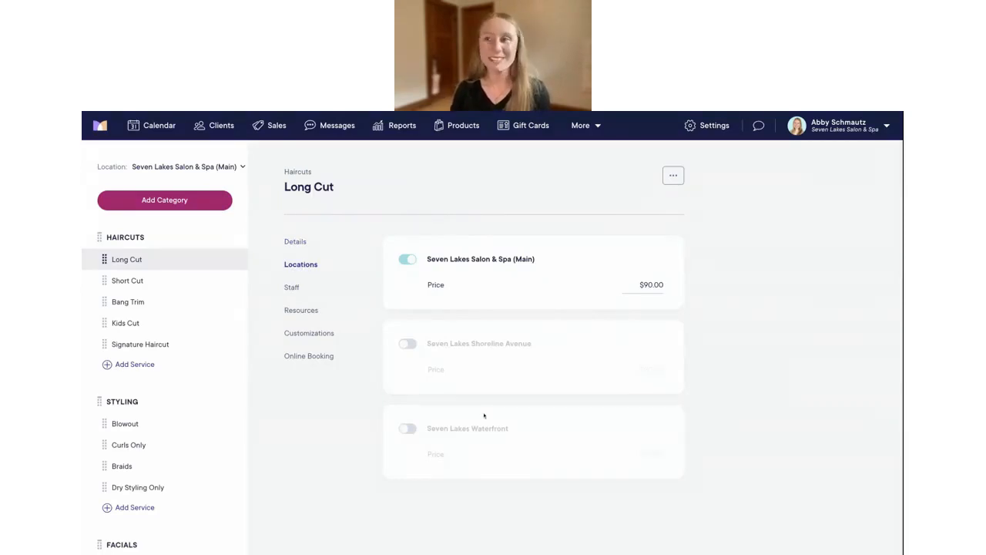
left_click(406, 428)
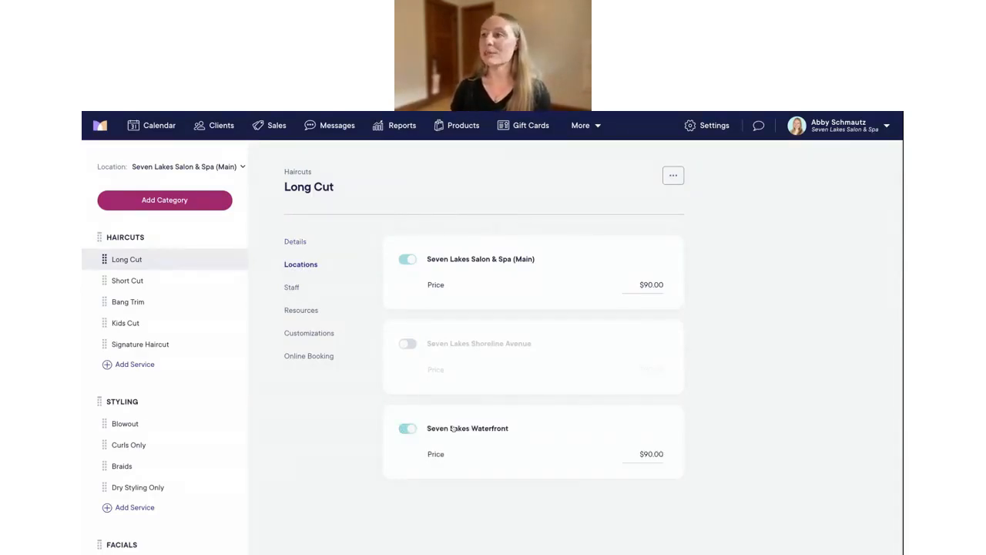
left_click(137, 281)
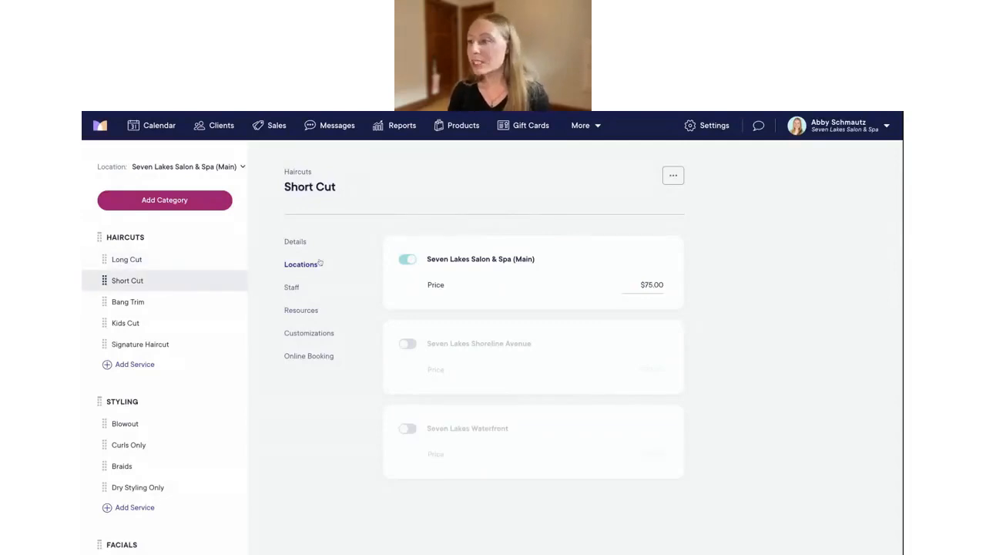
left_click(407, 431)
left_click(159, 307)
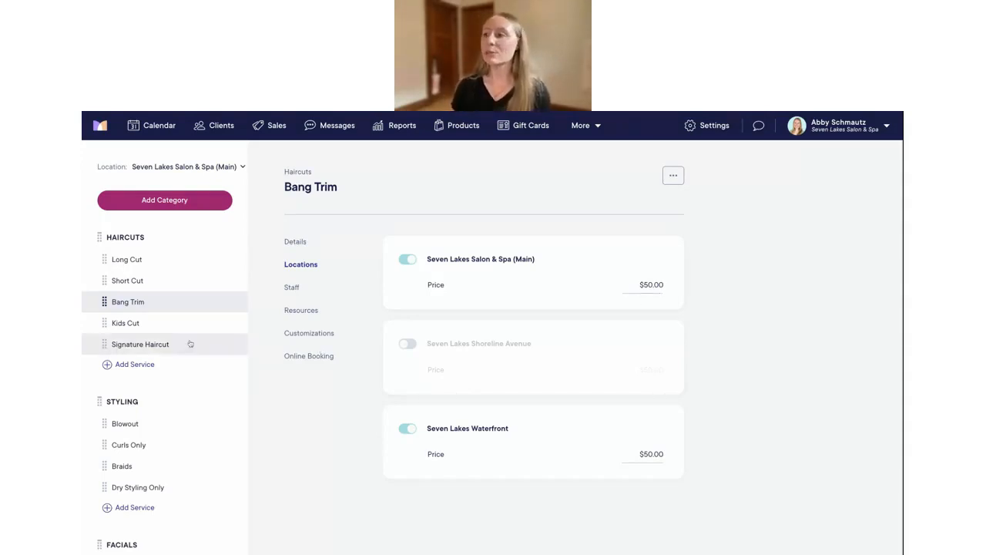
scroll(190, 342, "down", 1)
left_click(126, 376)
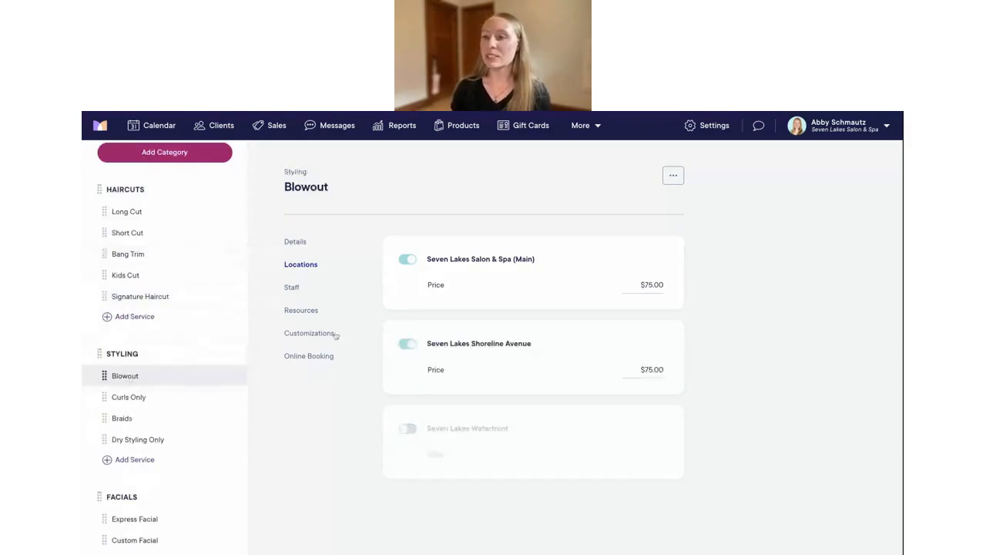
Offer Blowout at Seven Lakes Waterfront, try an $80.00 price, then reset to the default $75.00
left_click(396, 427)
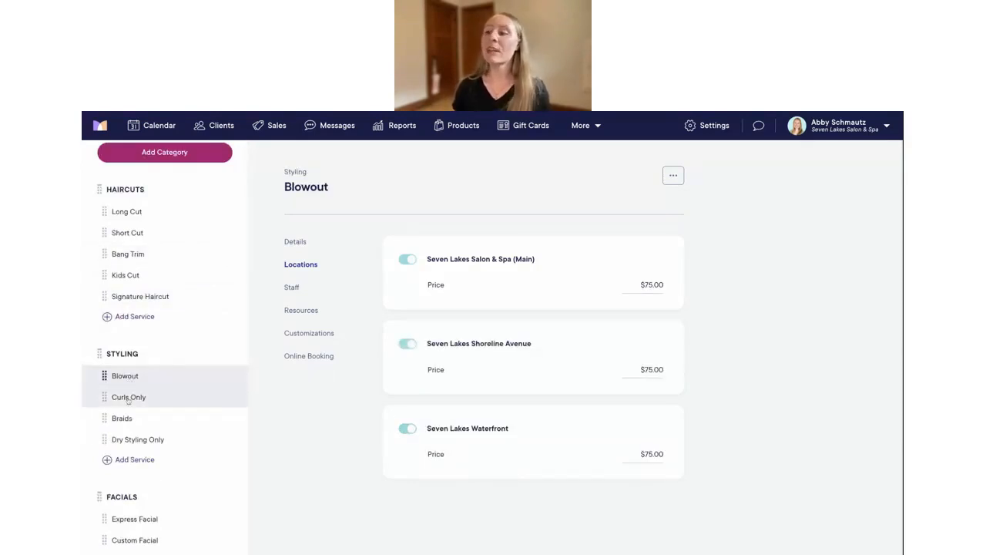
left_click(648, 455)
key("BackSpace")
key("BackSpace")
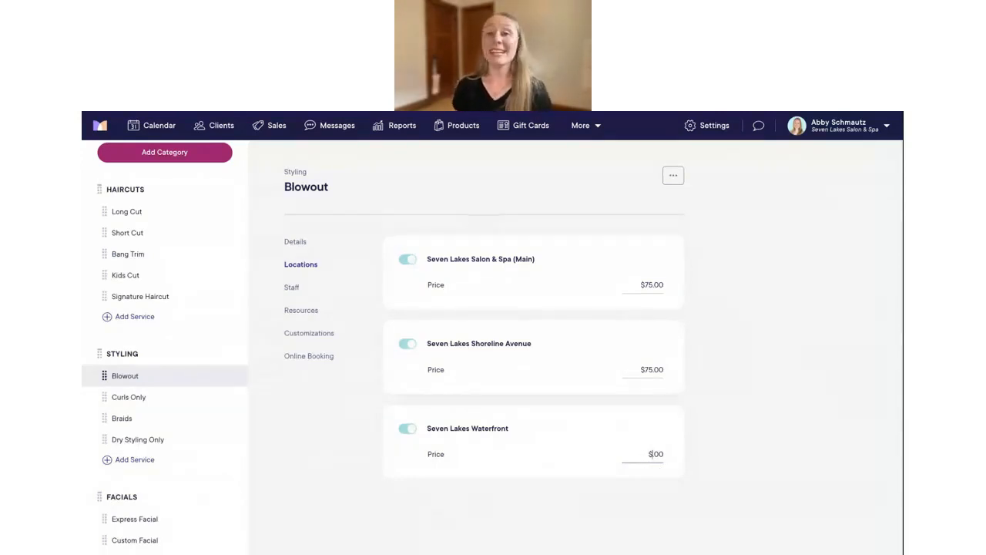
type("80")
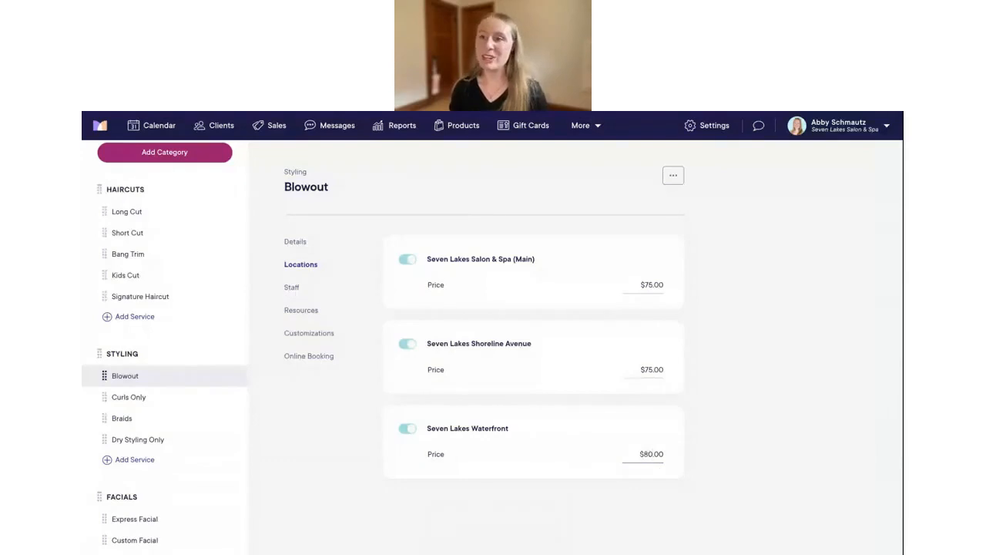
left_click(748, 461)
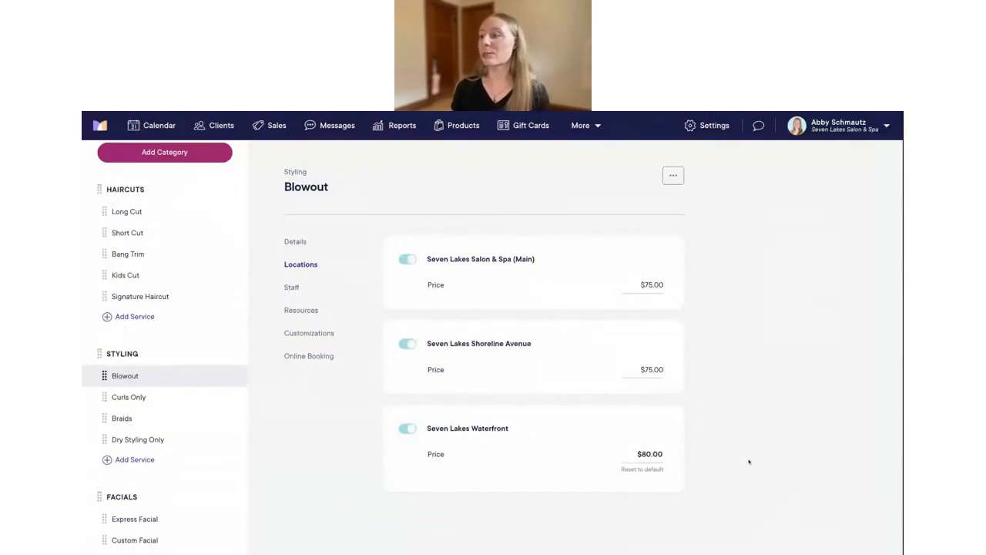
left_click(639, 469)
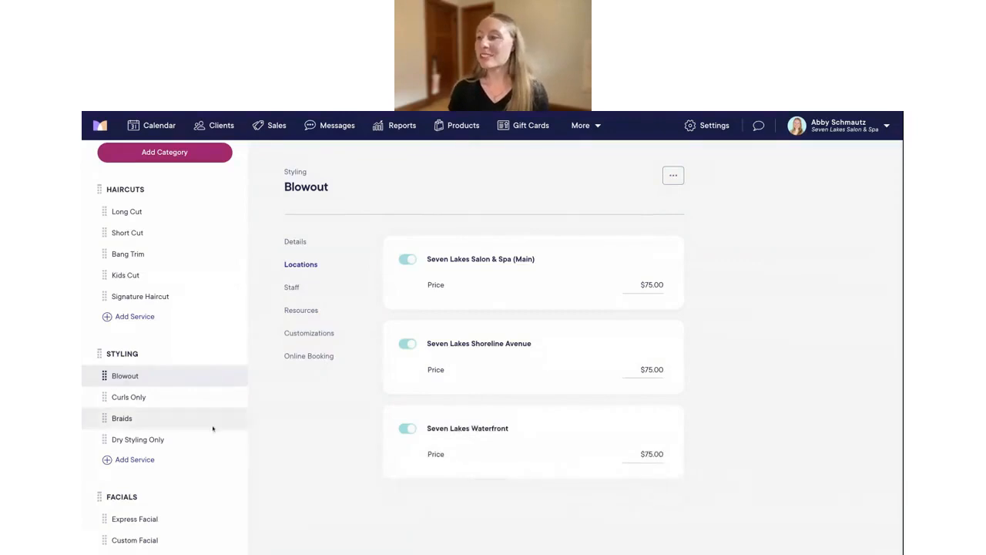
Offer Braids and Dry Styling Only at Seven Lakes Waterfront
left_click(165, 399)
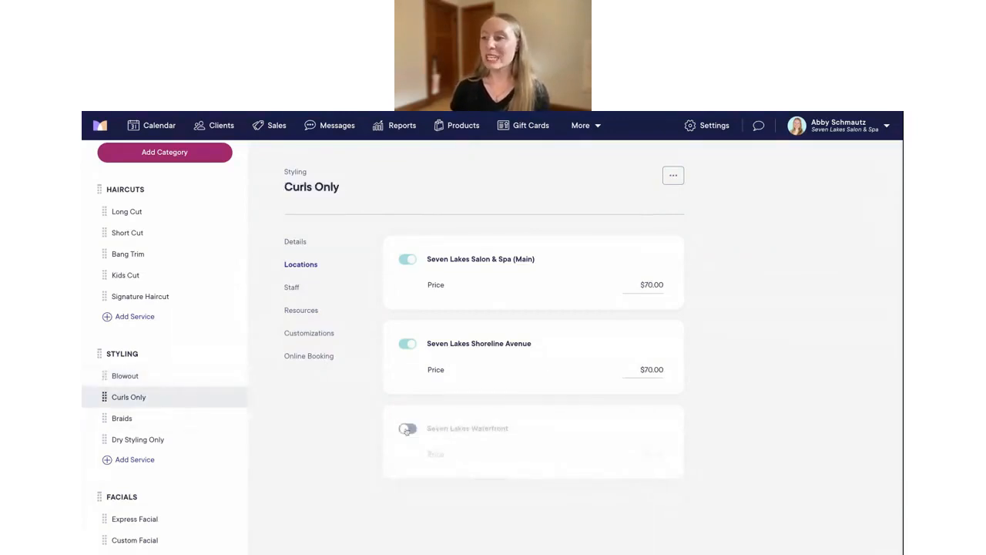
left_click(154, 418)
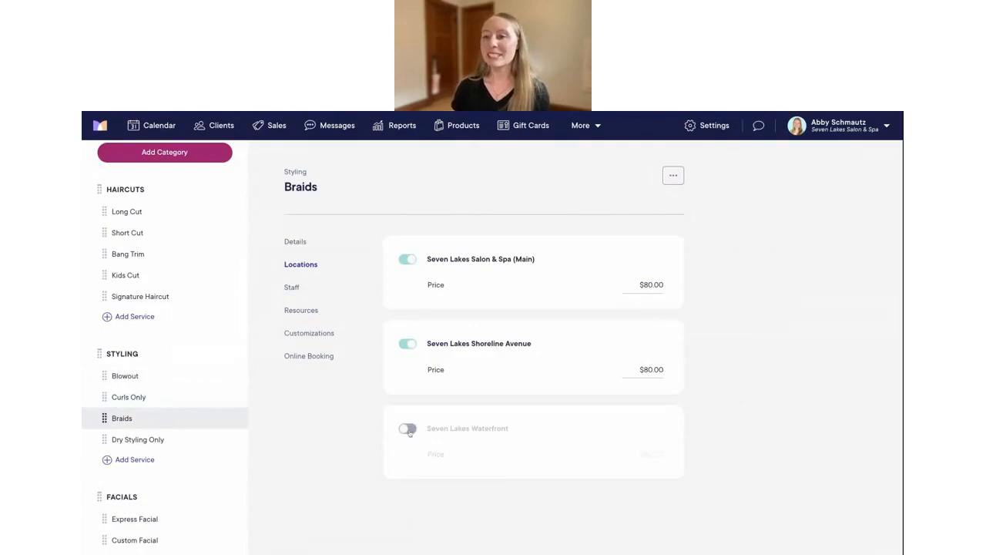
left_click(408, 429)
left_click(177, 439)
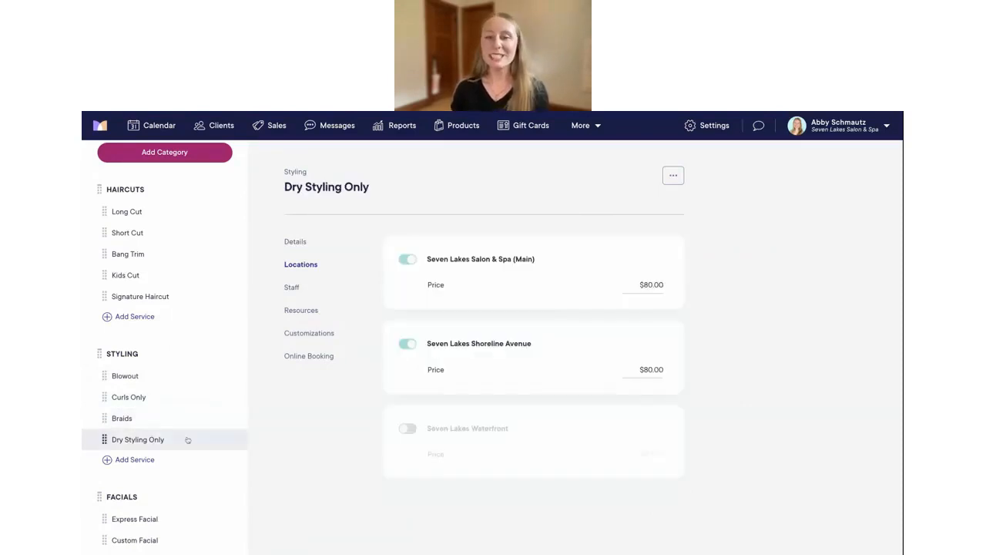
left_click(410, 430)
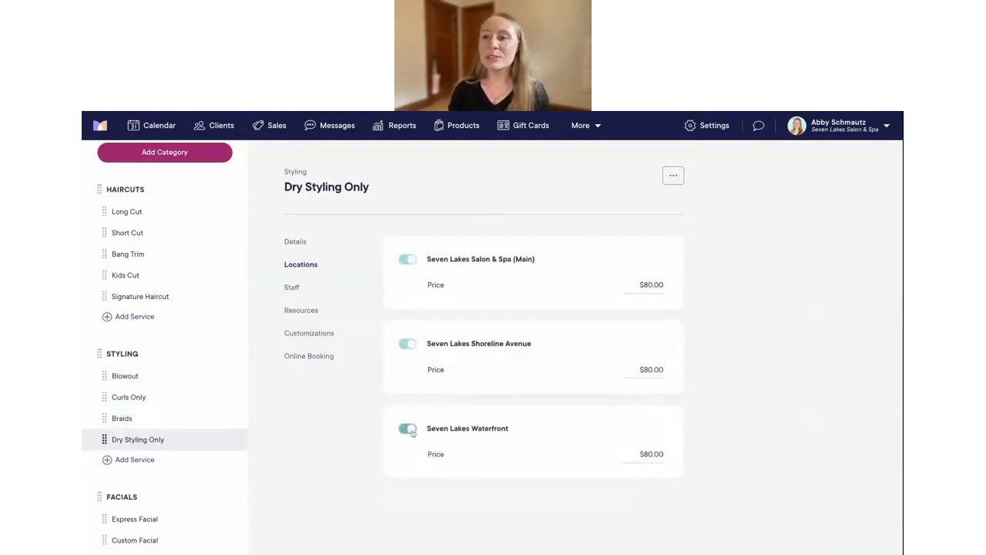
scroll(154, 323, "down", 5)
Offer Express, Custom, Signature and Hydra Facials at Seven Lakes Waterfront
left_click(146, 318)
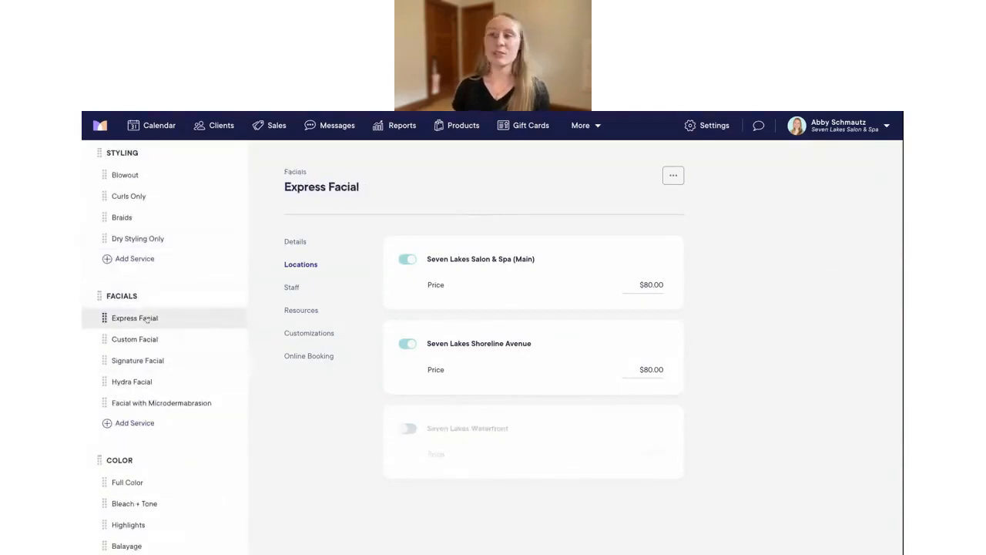
left_click(408, 428)
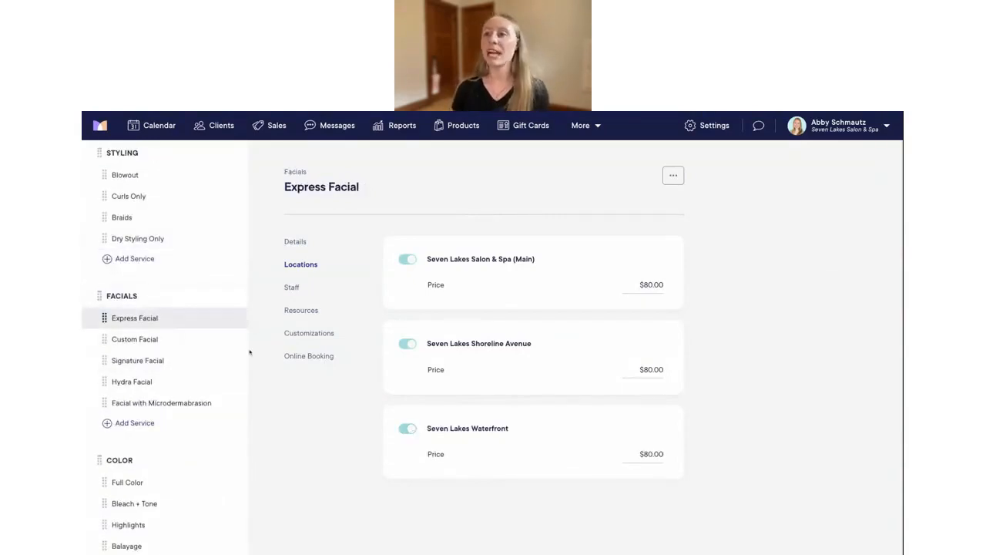
left_click(159, 340)
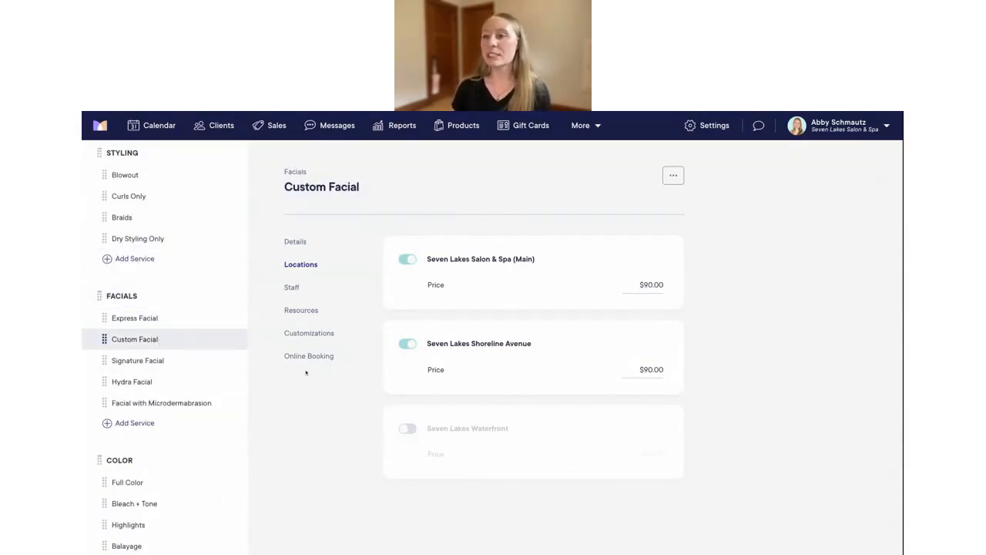
left_click(407, 429)
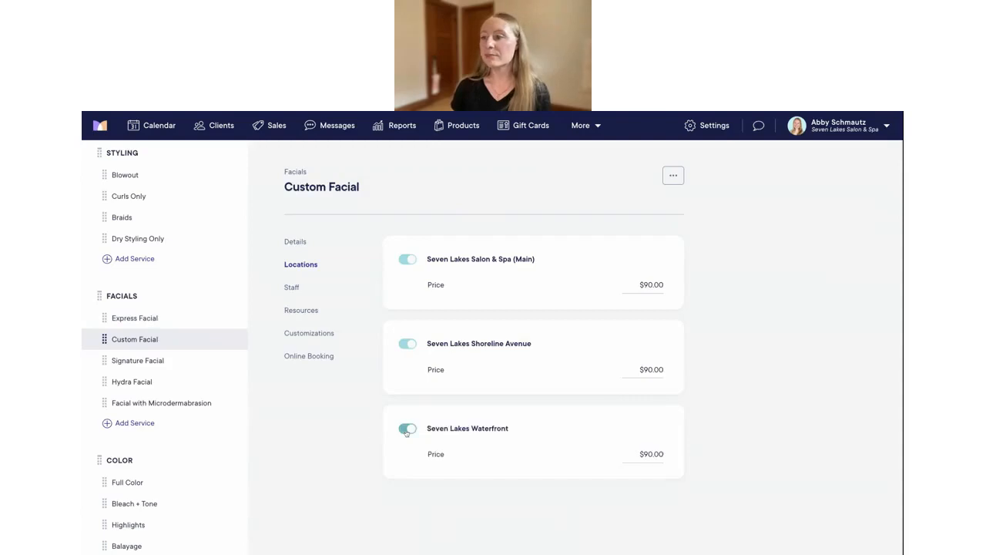
left_click(177, 358)
left_click(408, 428)
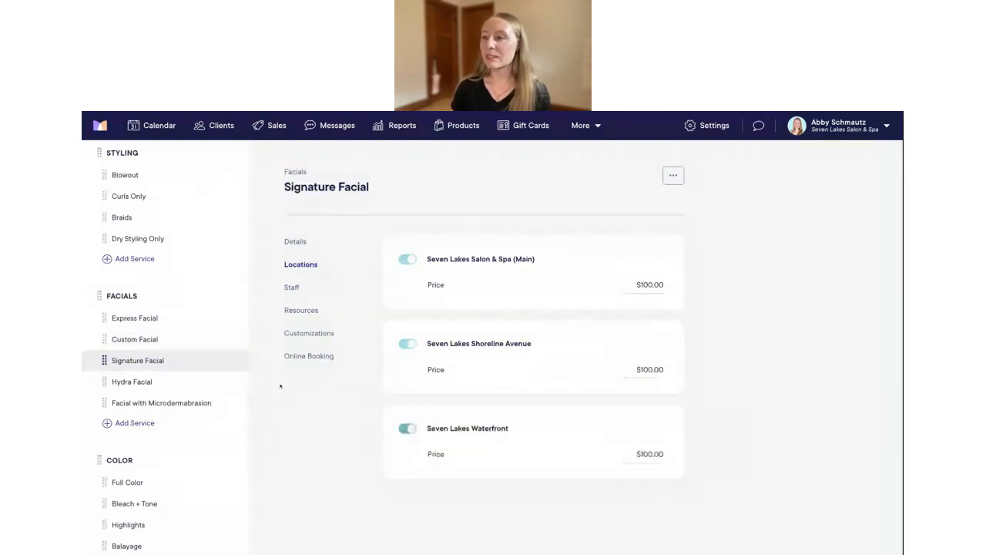
left_click(178, 380)
left_click(408, 428)
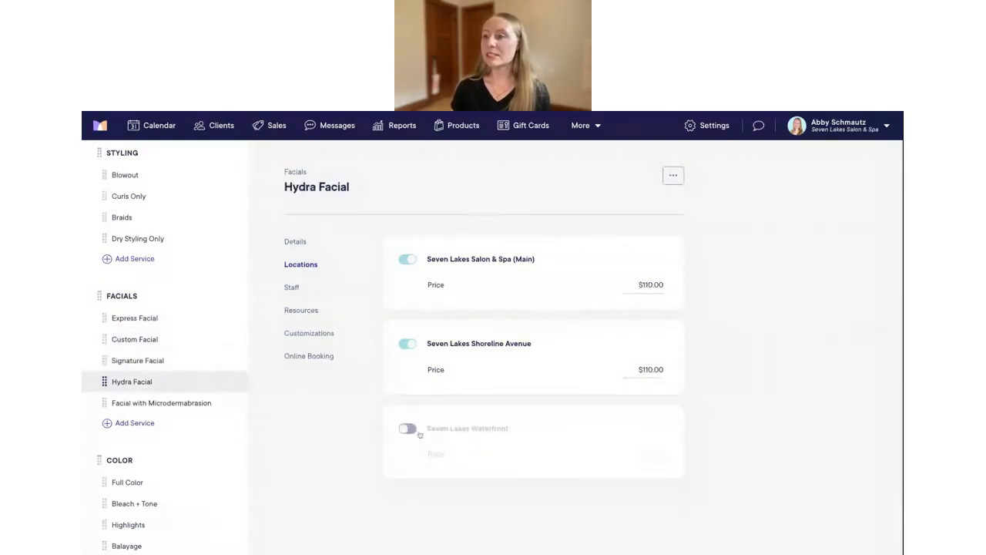
Adjust Facial with Microdermabrasion's Seven Lakes Waterfront availability, then return to the Settings overview
left_click(177, 403)
left_click(407, 429)
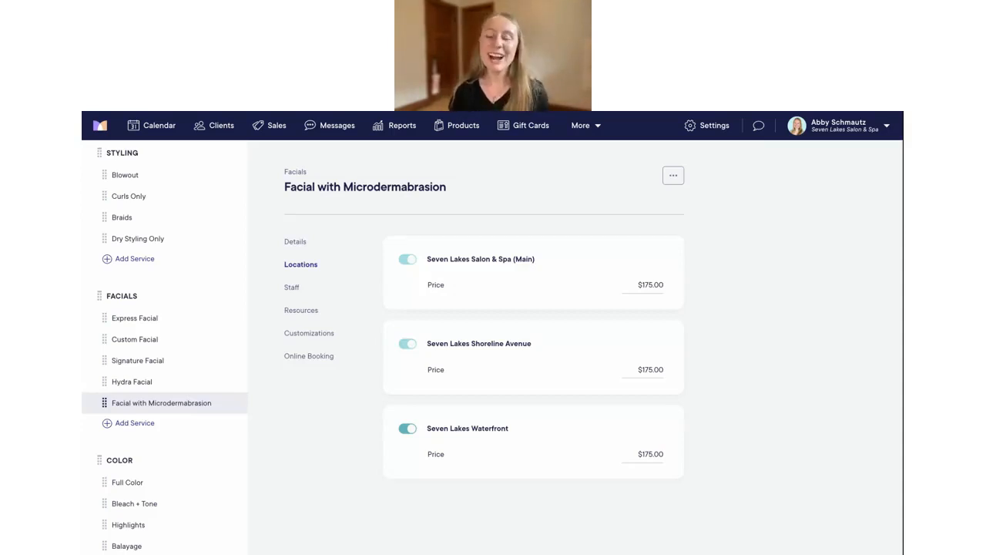
left_click(407, 429)
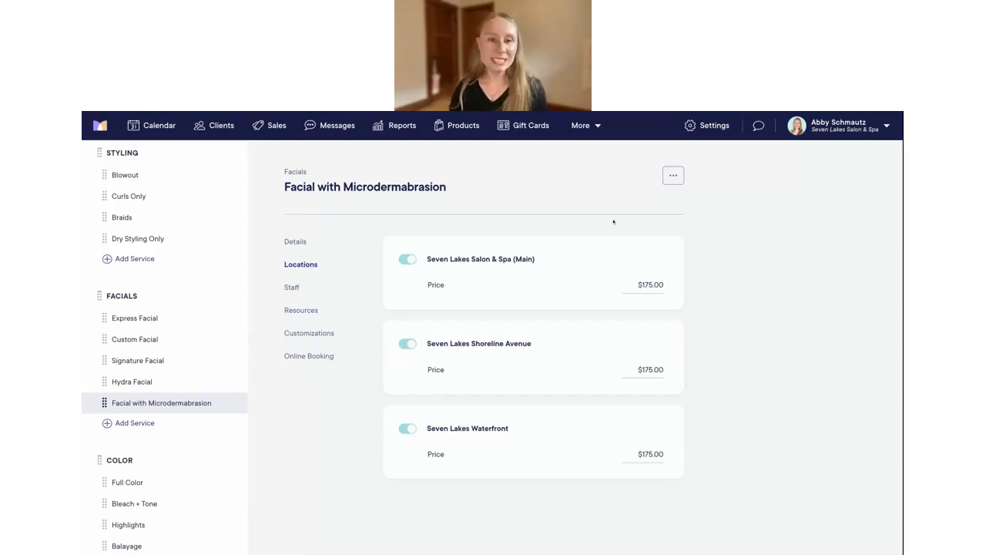
left_click(708, 127)
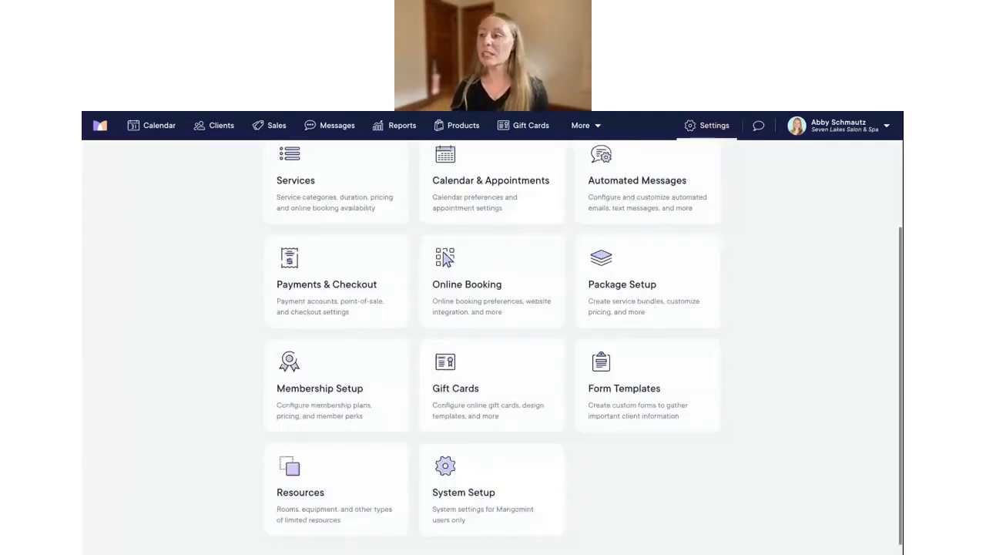
Open Resources from Settings and scroll through the Main location's resource groups
scroll(356, 454, "down", 1)
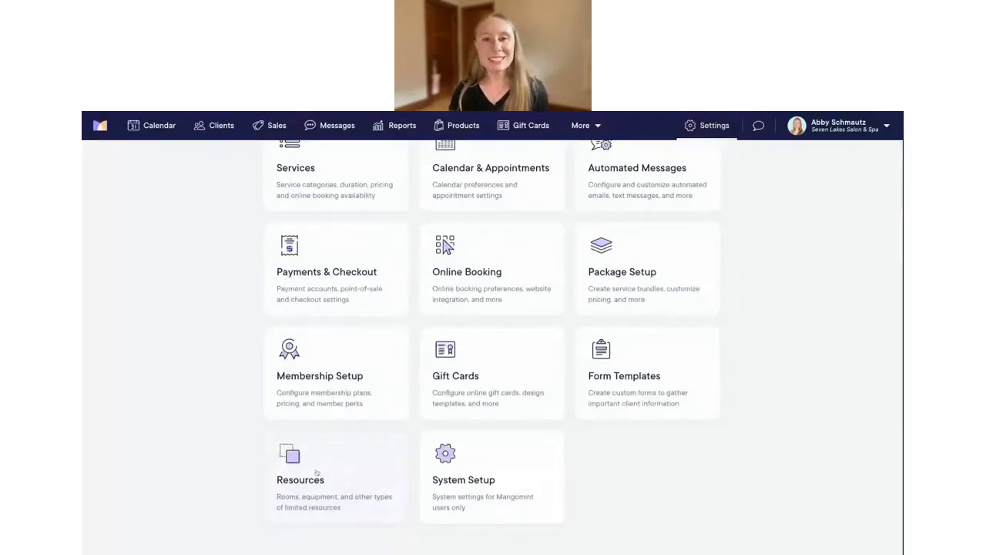
left_click(320, 463)
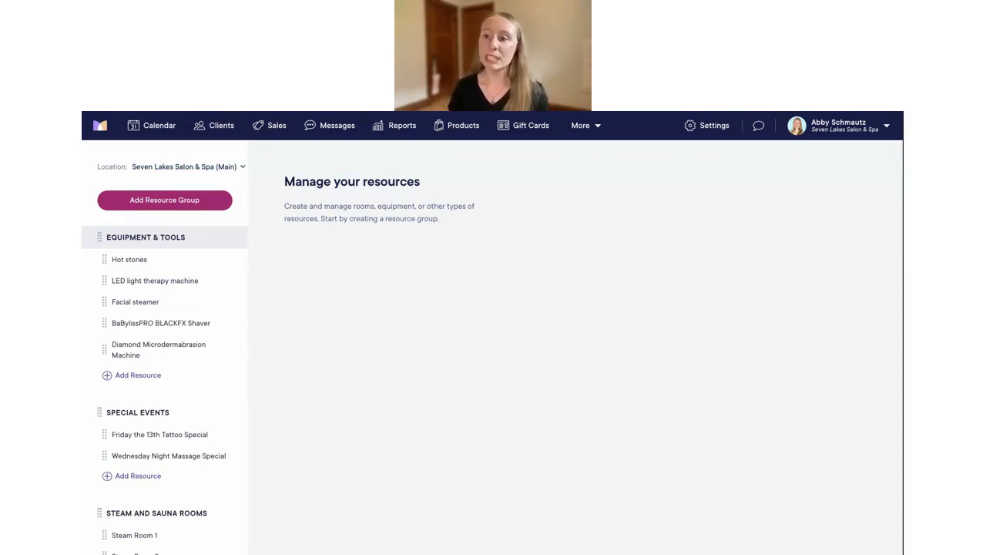
scroll(179, 329, "down", 3)
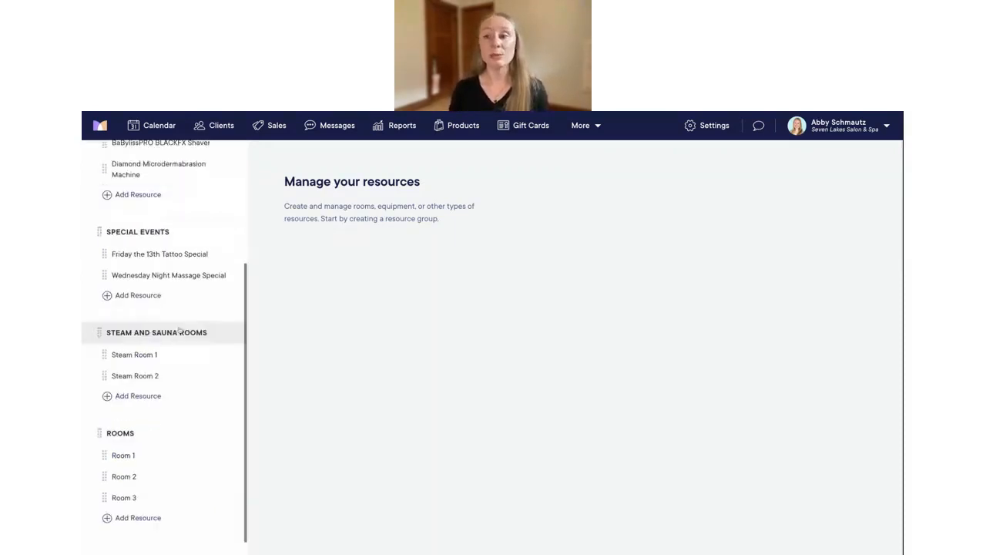
scroll(178, 329, "up", 3)
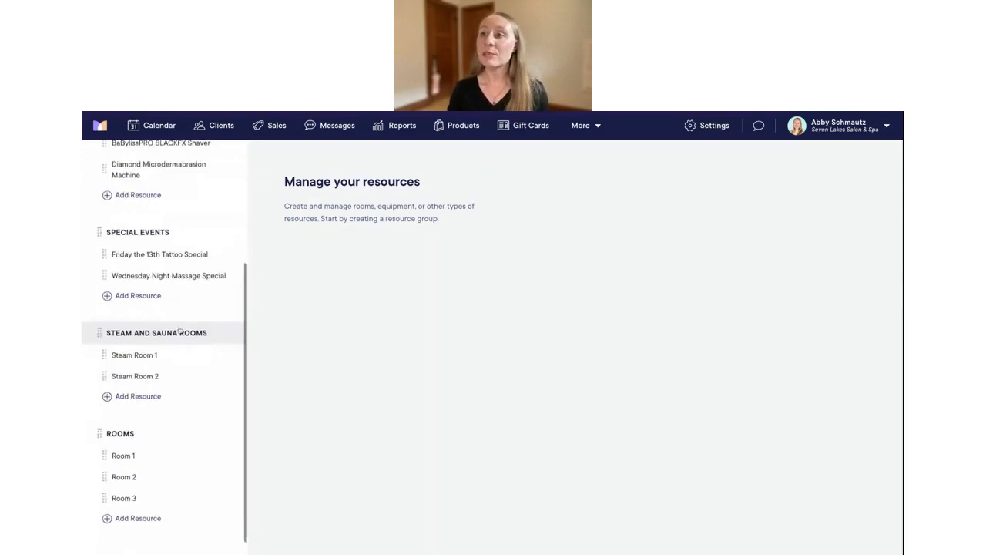
Create a 'Microdermabrasion machine 1' resource under Equipment & Tools at Seven Lakes Waterfront
left_click(229, 168)
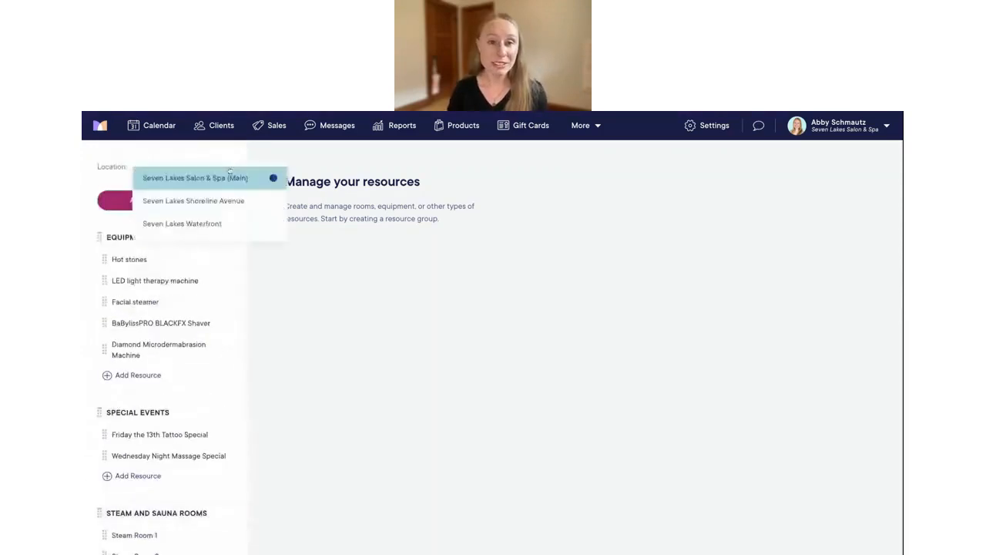
left_click(208, 226)
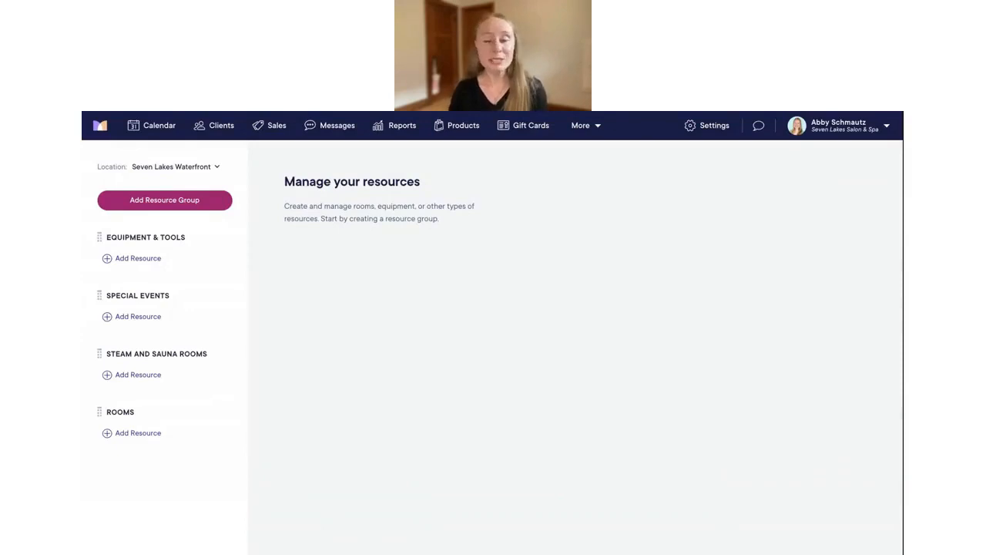
left_click(139, 260)
left_click(319, 250)
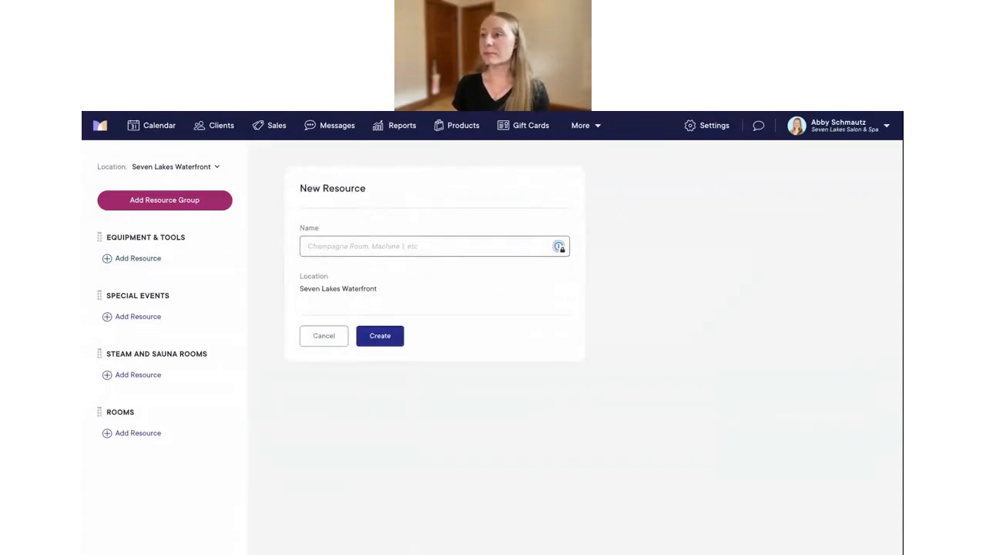
type("Microd")
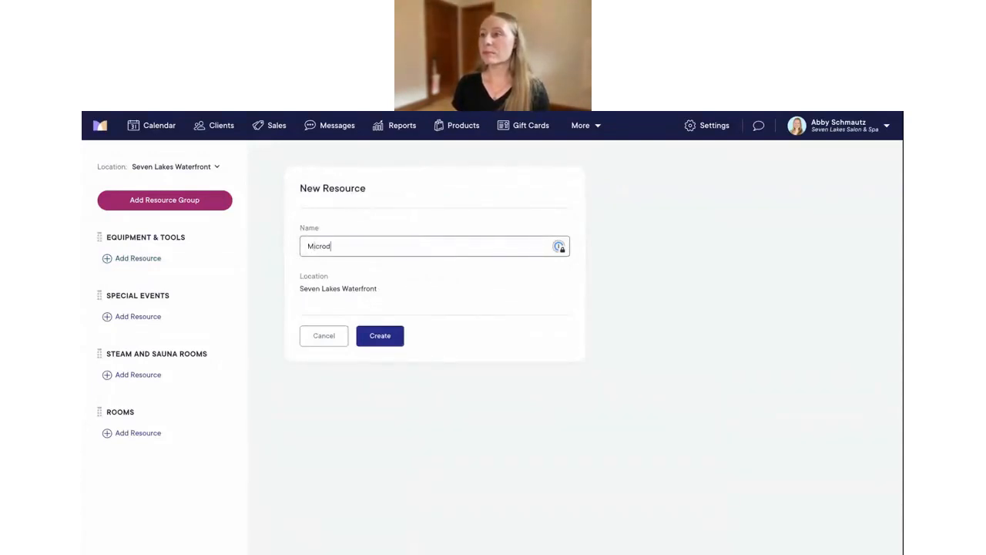
type("ermabrasio")
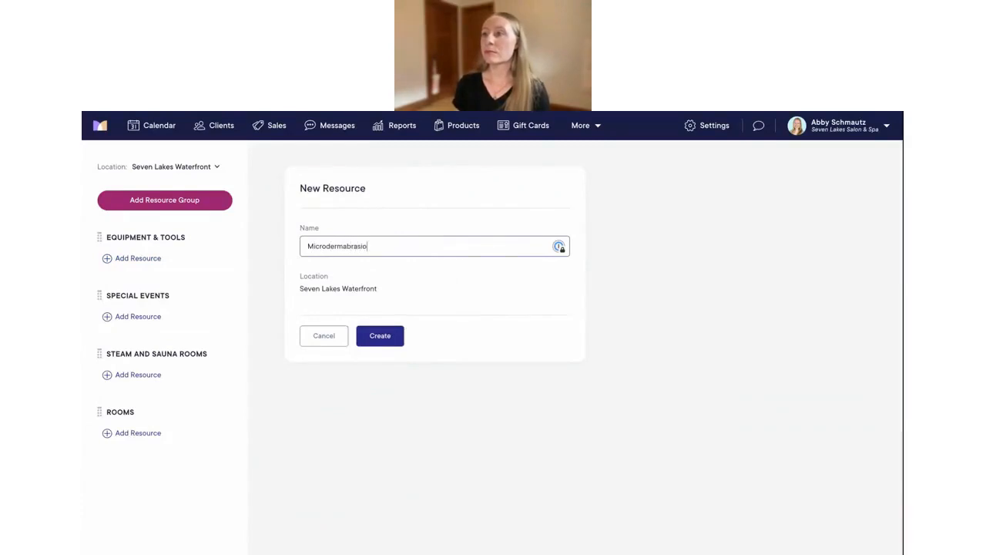
type("n machine 1")
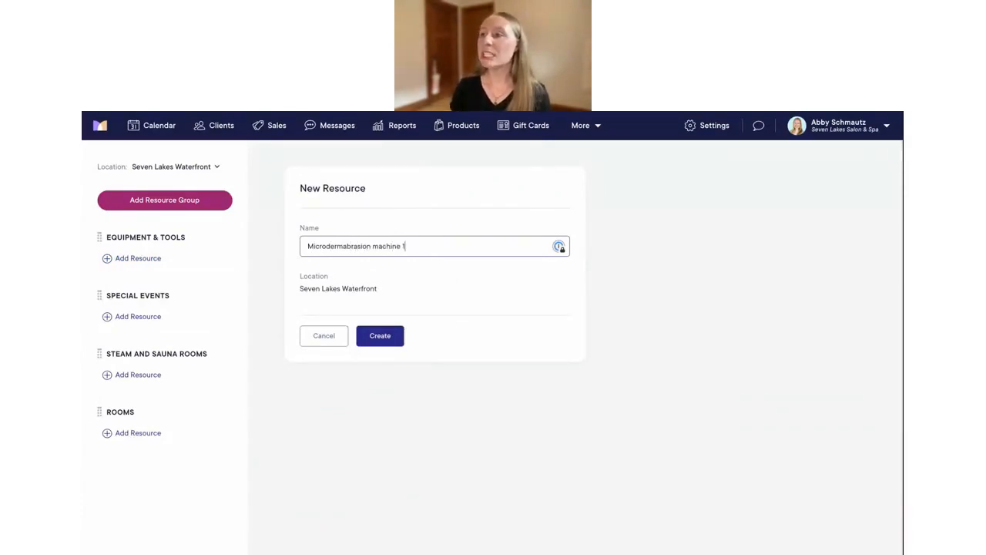
left_click(384, 336)
Review the new resource's Schedule, Services and Details tabs
left_click(304, 266)
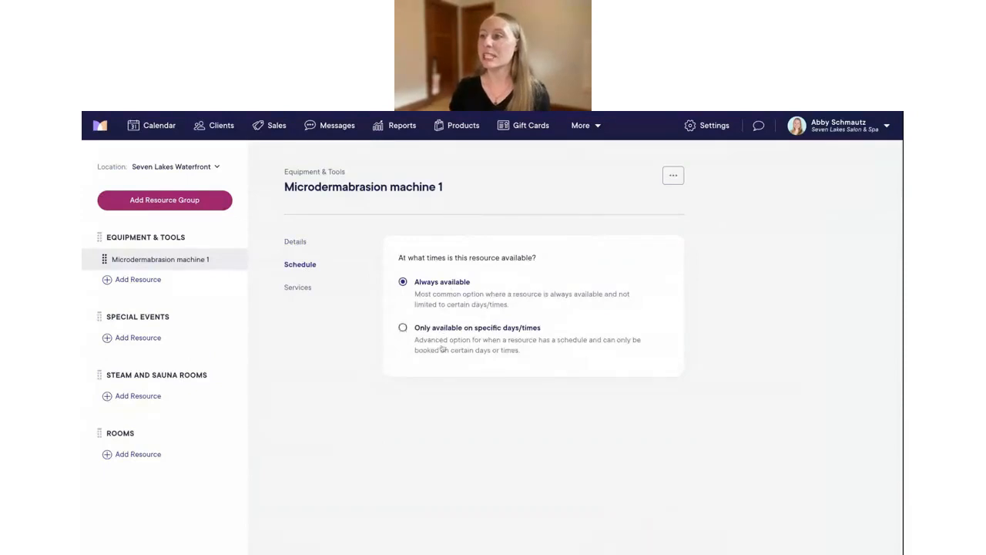
left_click(296, 289)
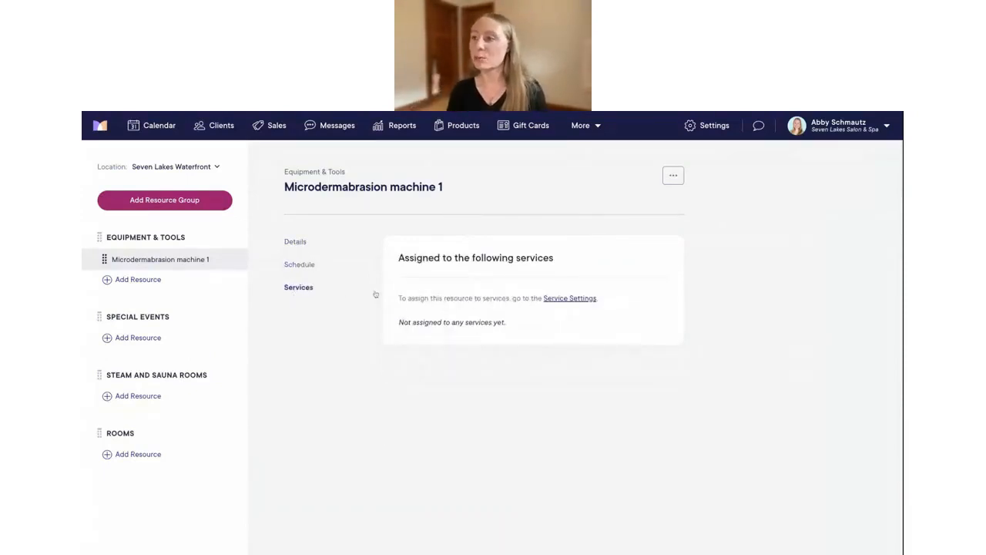
left_click(295, 244)
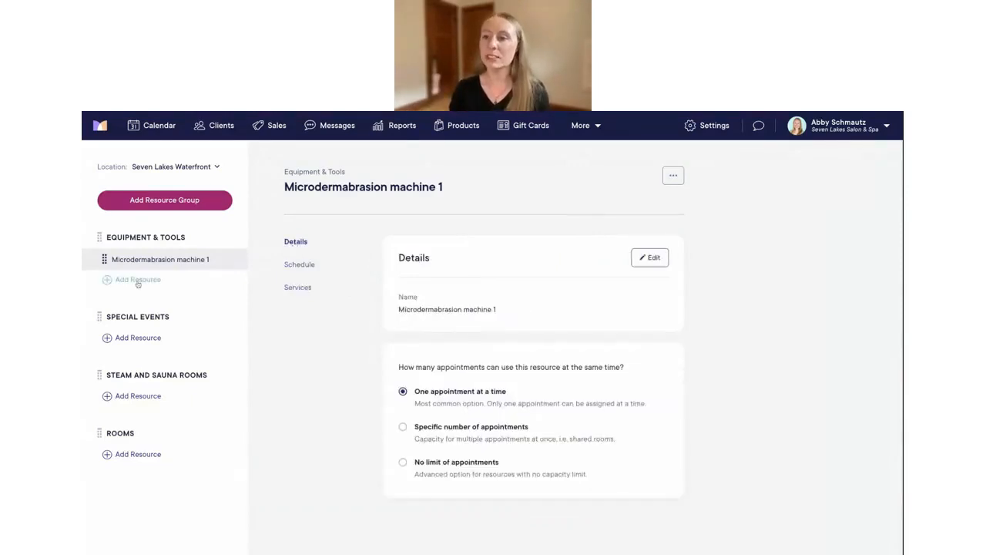
Add Steam Room 1 and Steam Room 2 as resources under Steam and Sauna Rooms
left_click(137, 396)
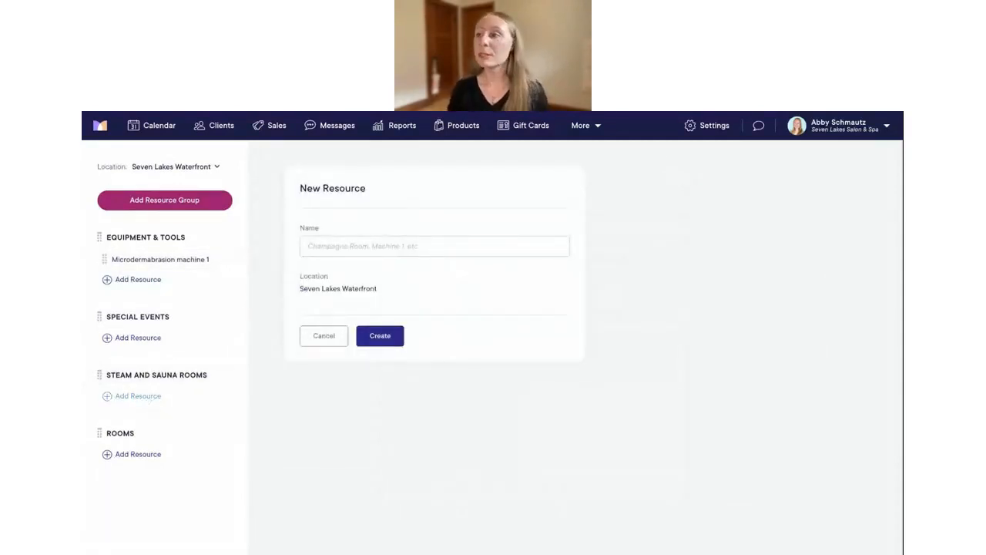
left_click(370, 244)
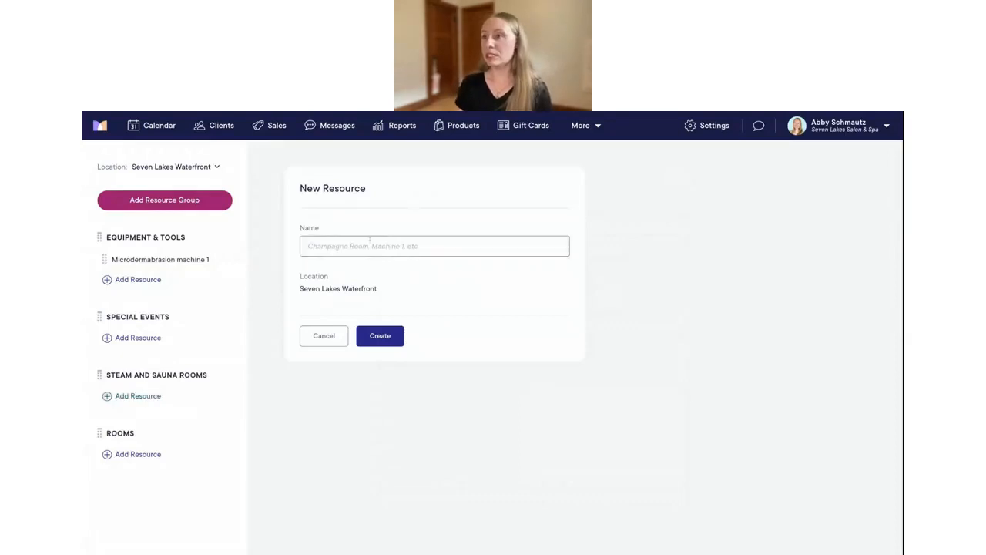
type("S")
key("BackSpace")
key("BackSpace")
key("BackSpace")
key("BackSpace")
key("BackSpace")
type("eam Room 1")
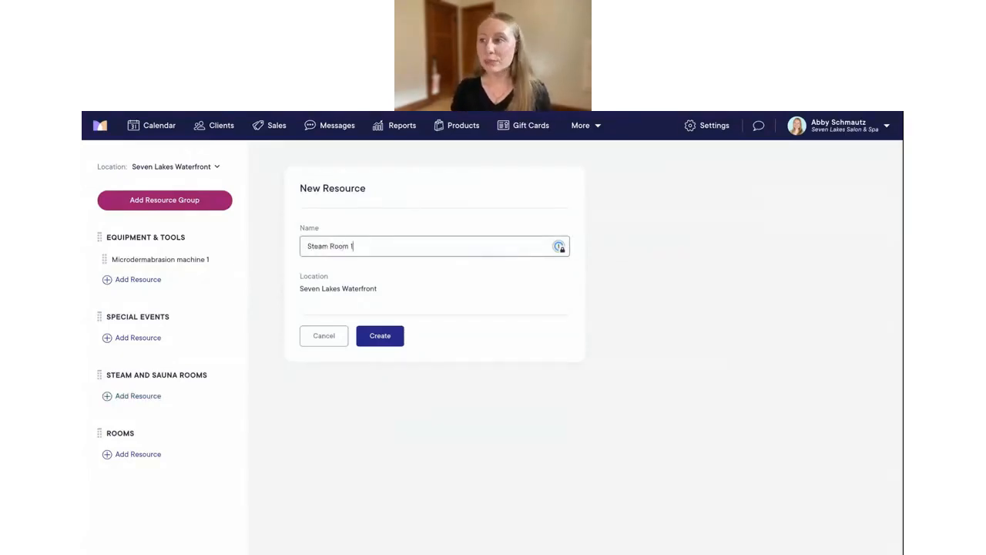
left_click(377, 339)
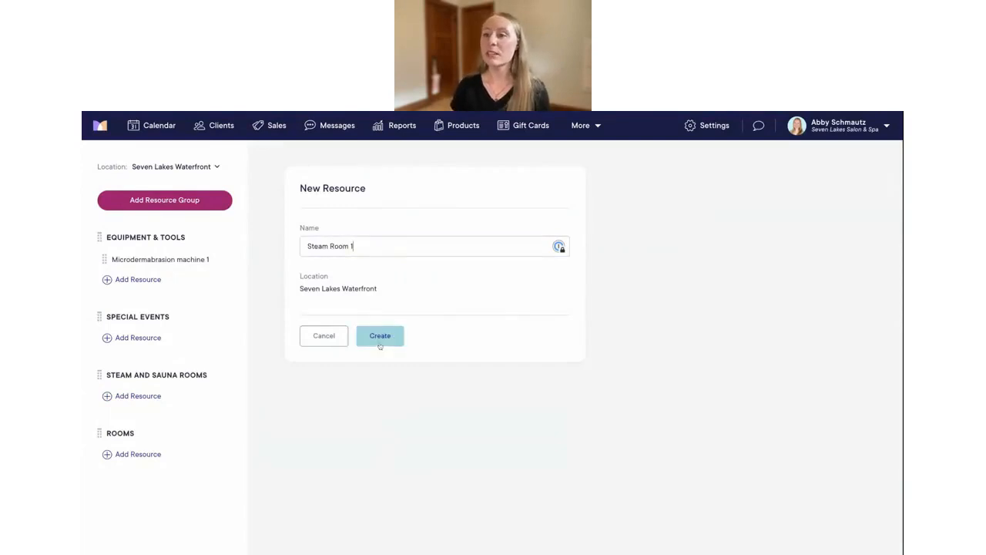
left_click(138, 417)
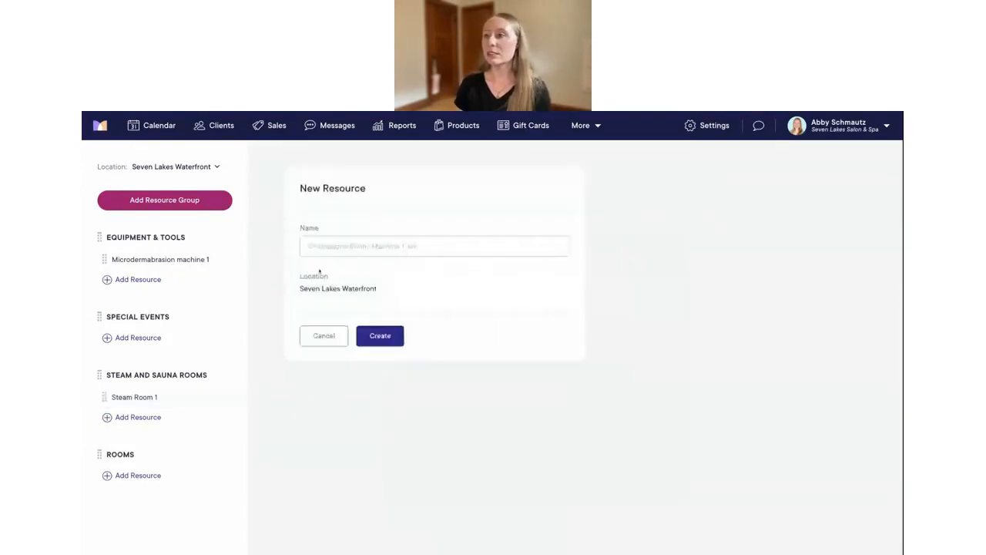
type("Steam ")
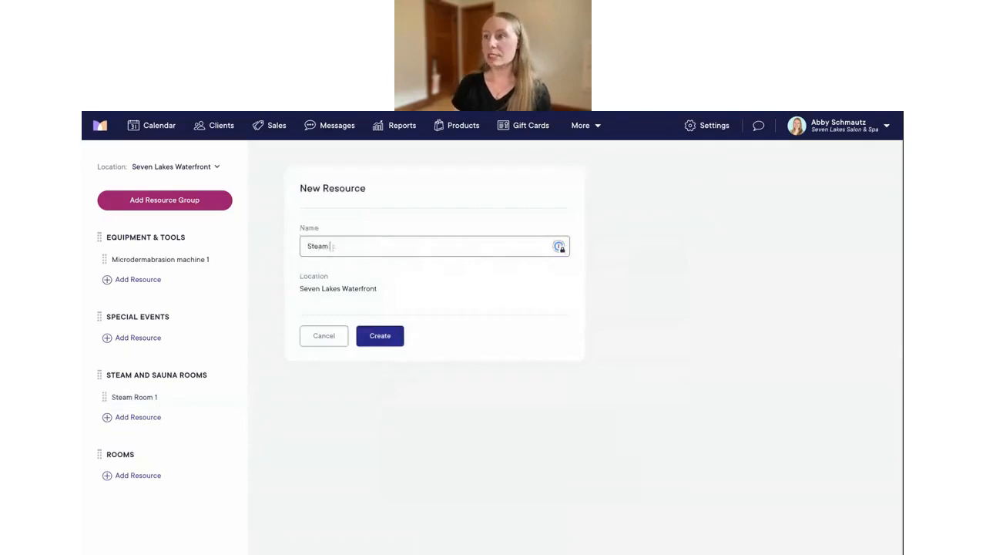
type("Room 2")
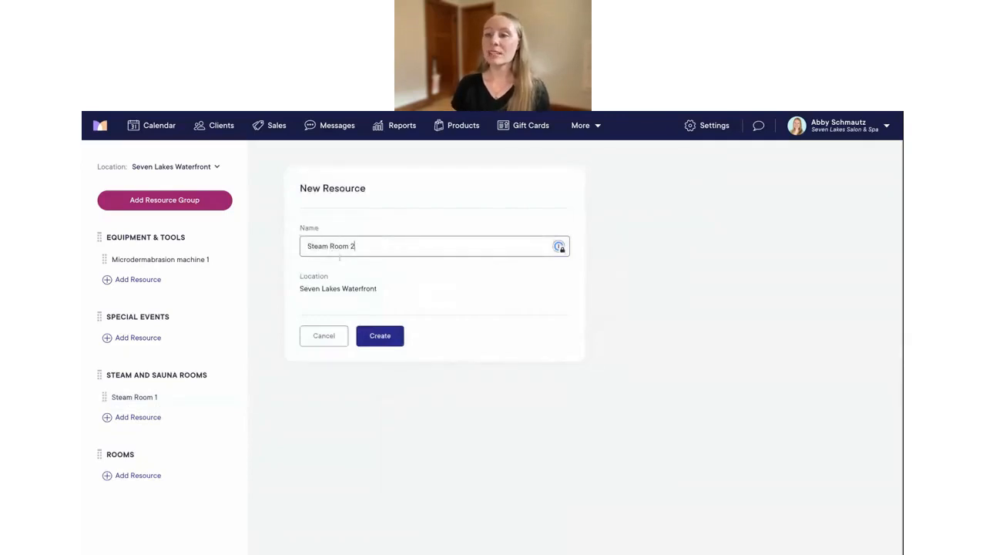
left_click(373, 334)
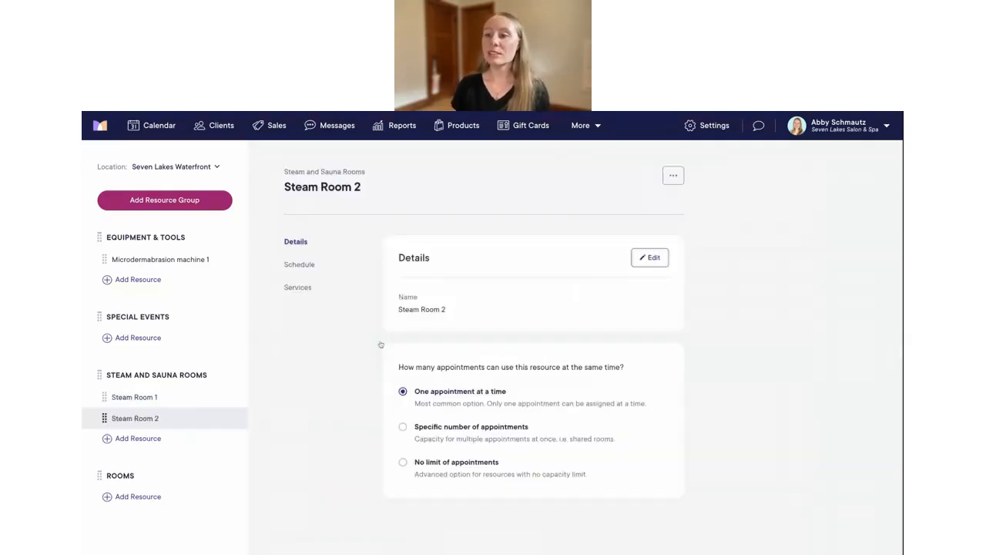
Add Green Room and Blue Room as resources under Rooms
left_click(131, 497)
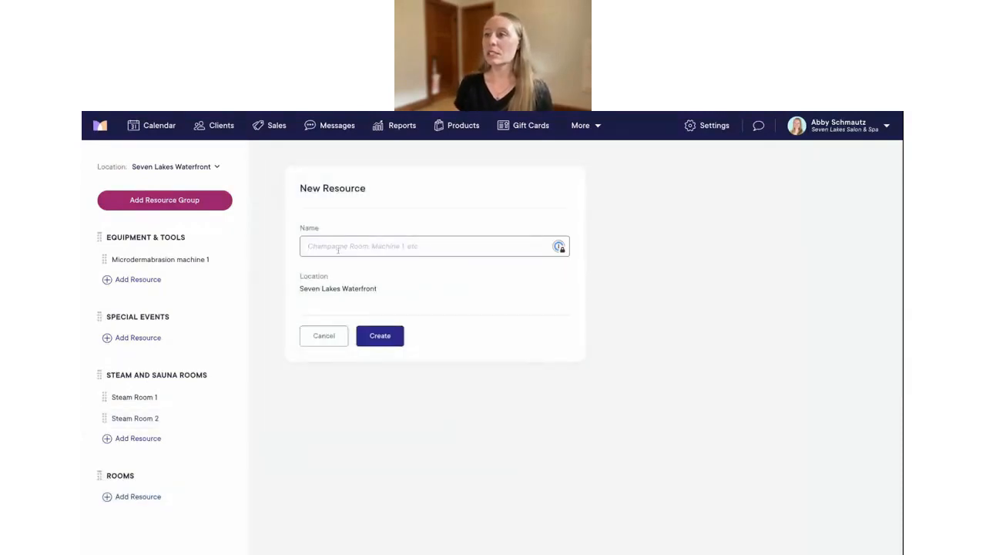
type("Green Room")
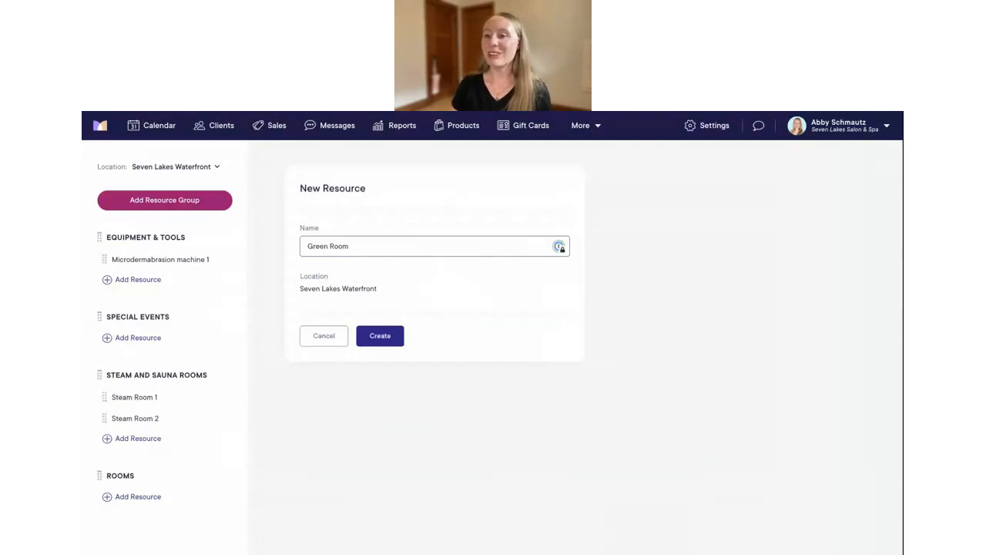
left_click(372, 335)
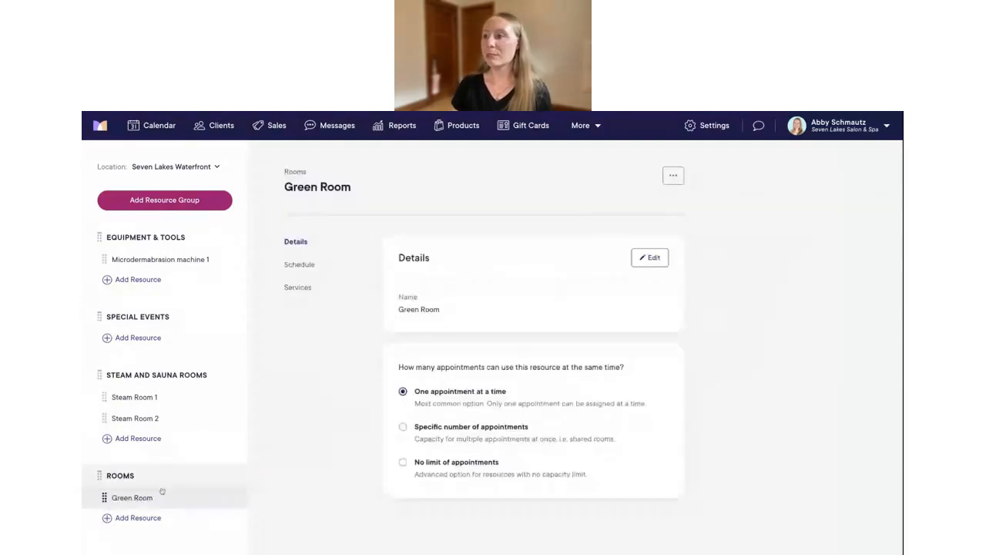
left_click(143, 517)
type("Blue Room")
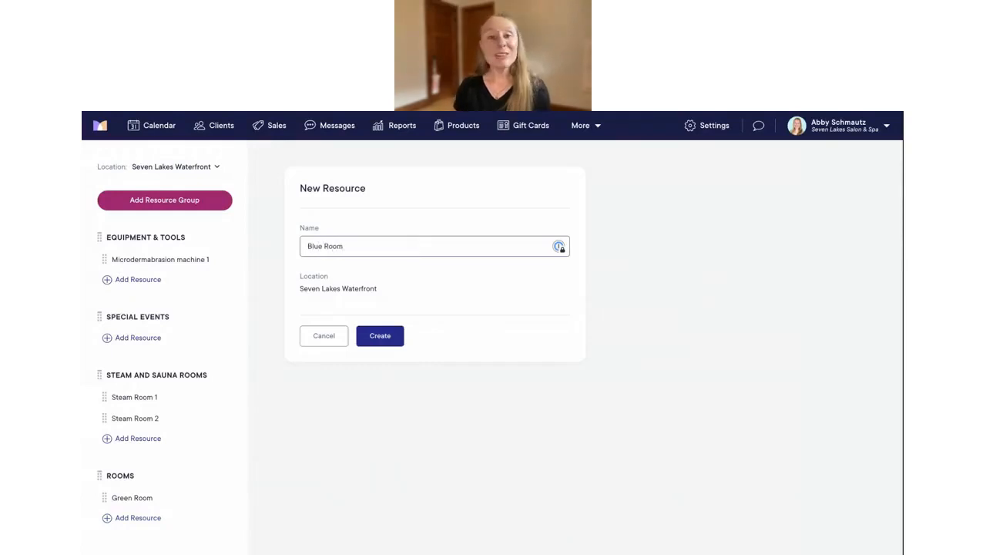
left_click(380, 338)
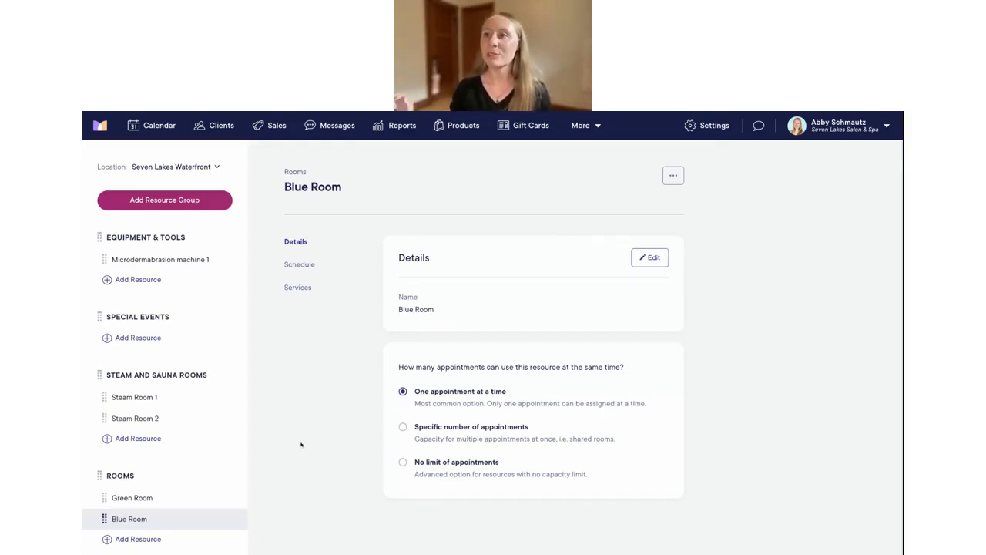
Show the Calendar filtered to the Seven Lakes Salon & Spa (Main) location for Tuesday, Aug 29
left_click(155, 130)
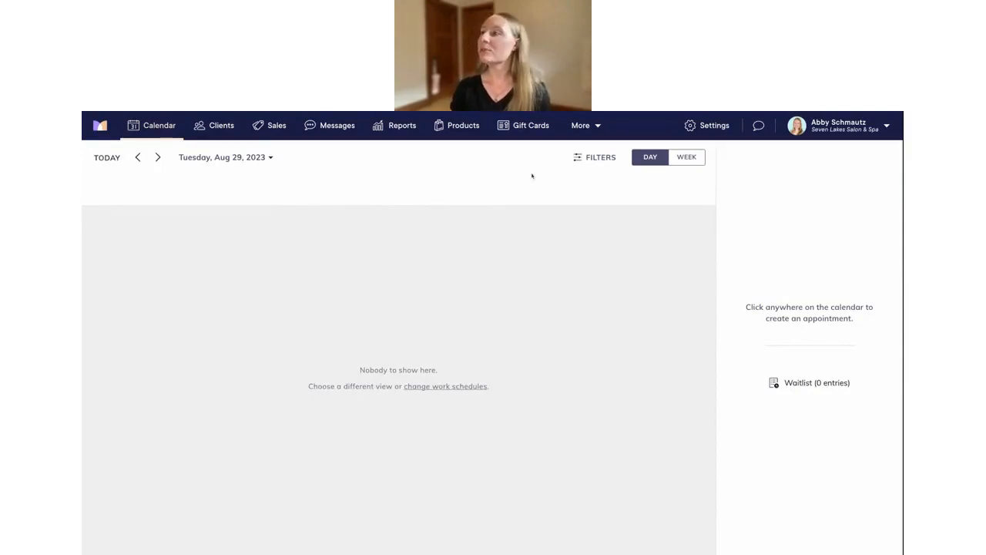
left_click(589, 157)
left_click(539, 184)
left_click(539, 183)
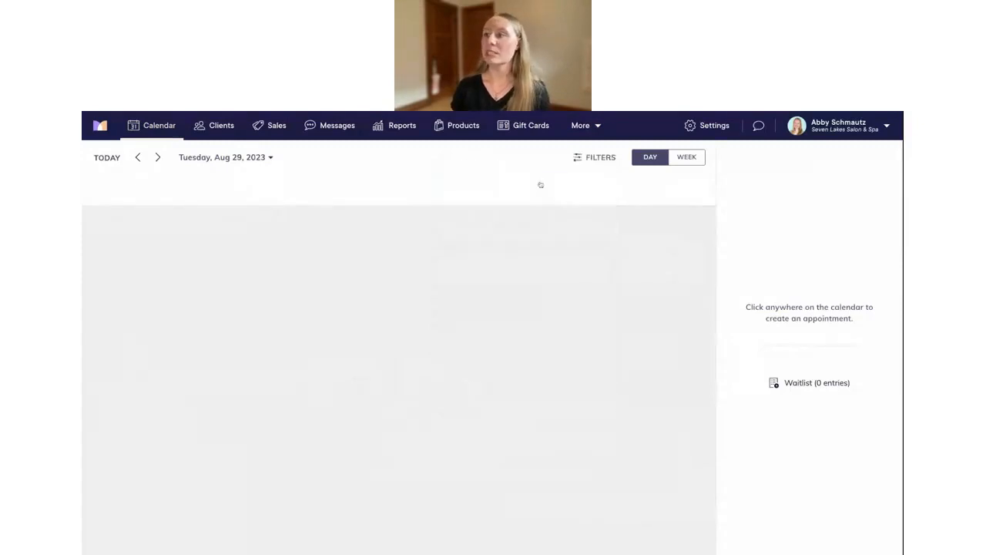
left_click(604, 162)
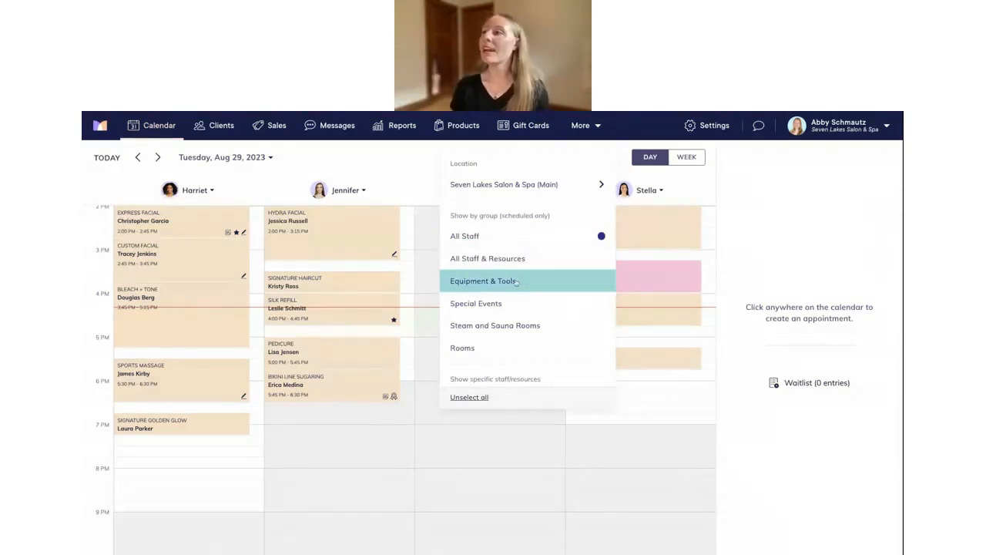
left_click(531, 184)
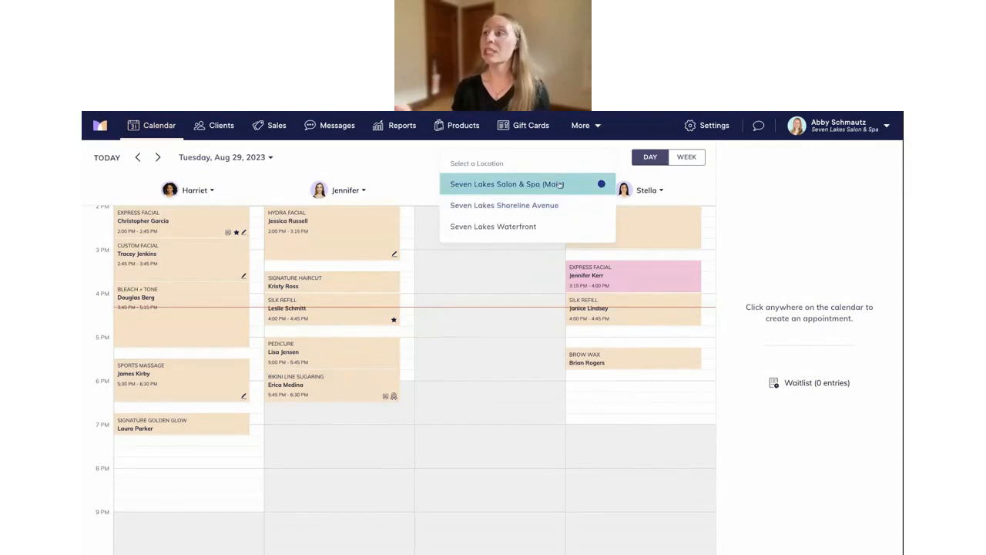
left_click(547, 206)
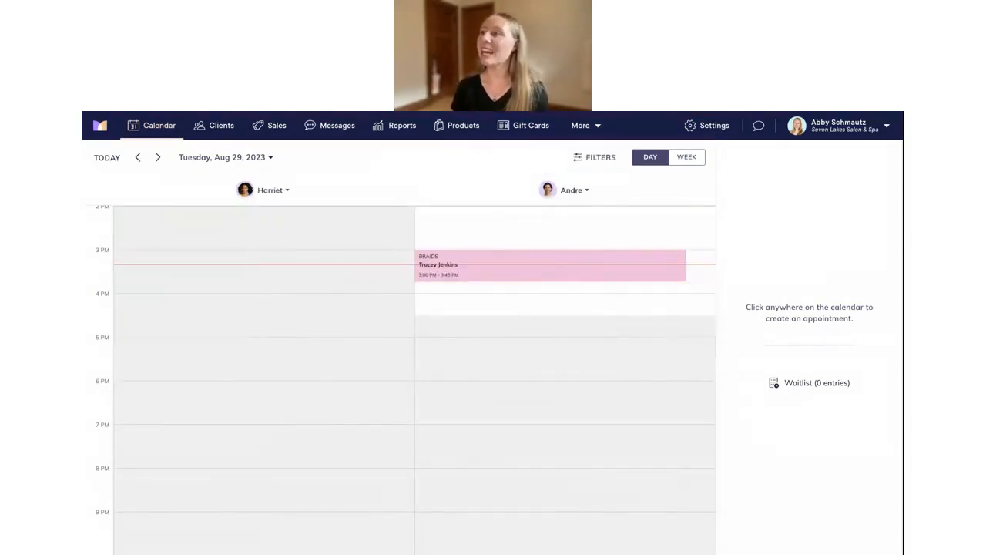
left_click(568, 185)
left_click(540, 185)
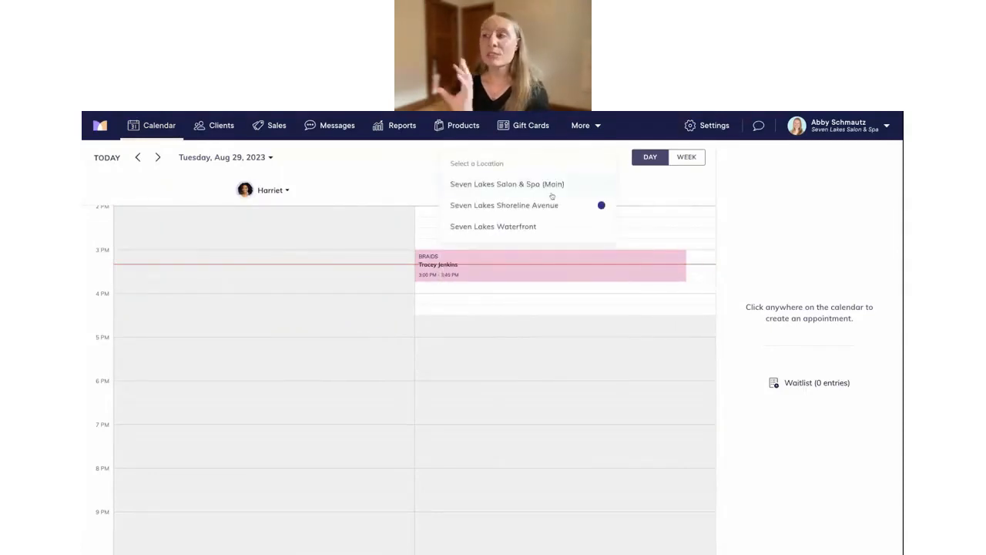
left_click(527, 225)
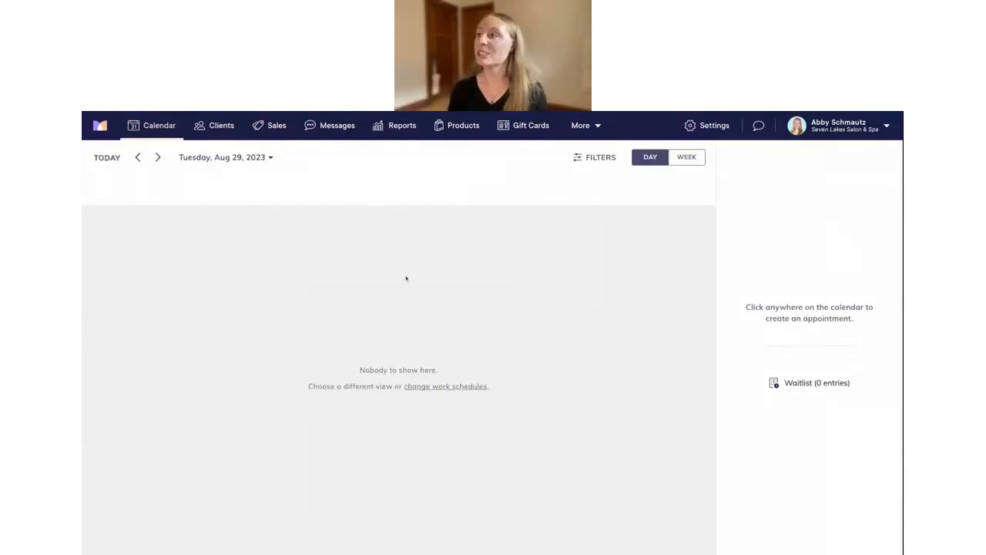
left_click(595, 158)
left_click(565, 186)
left_click(547, 187)
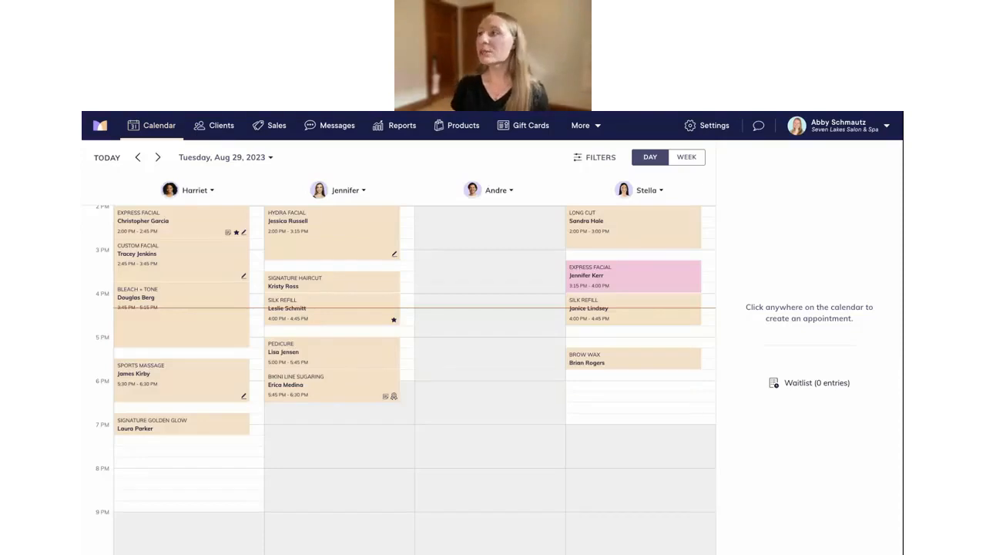
Switch the calendar to a week view showing only the braids stylist
left_click(686, 158)
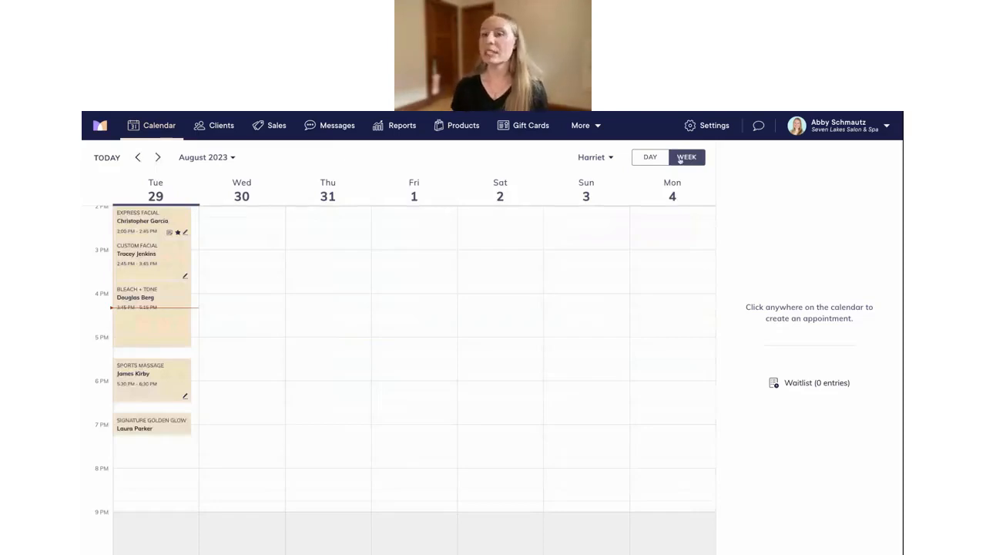
left_click(595, 158)
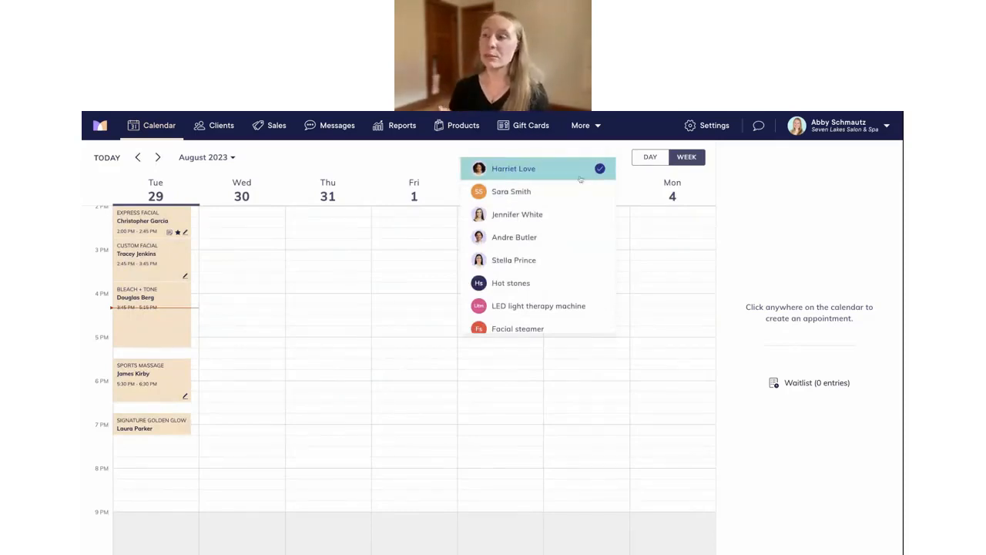
scroll(540, 232, "down", 1)
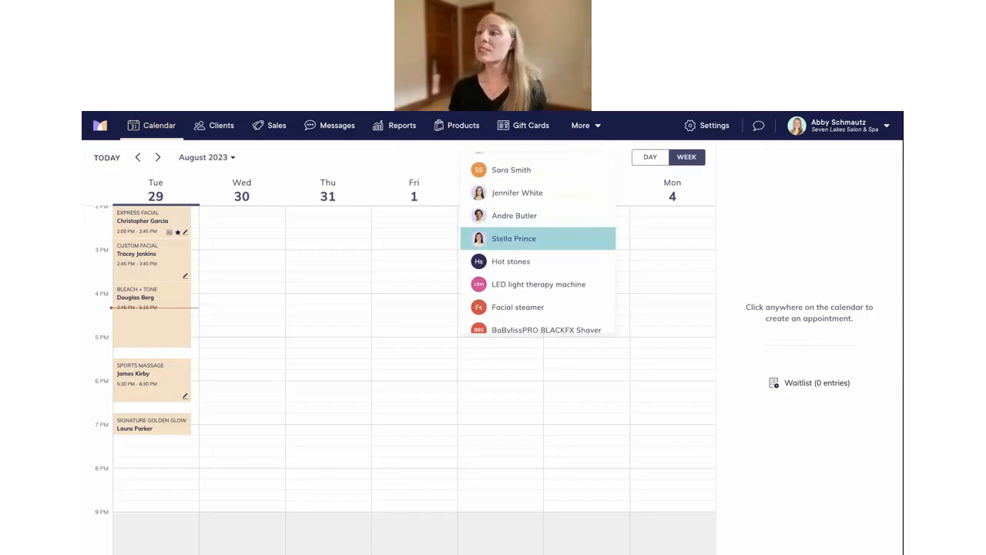
scroll(537, 238, "down", 1)
scroll(538, 243, "down", 1)
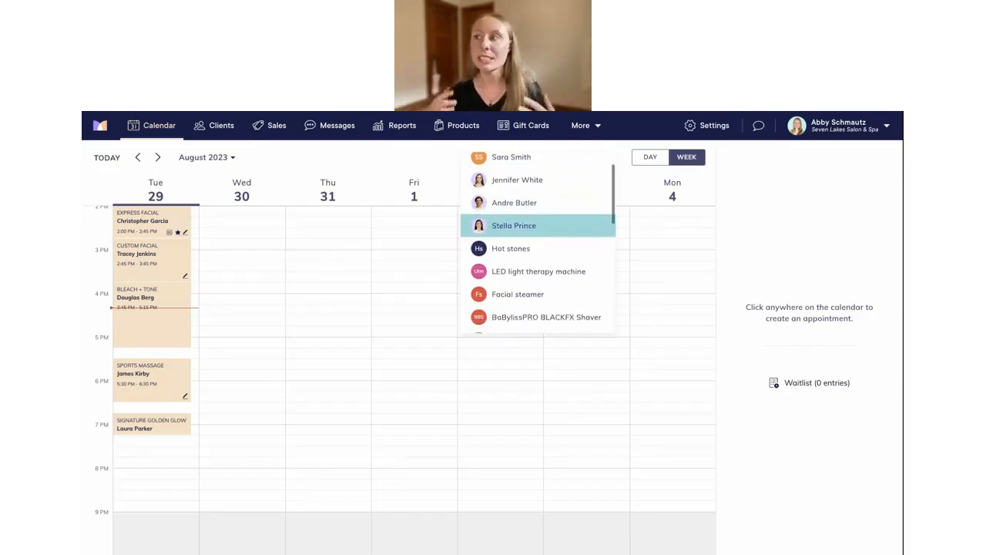
scroll(538, 231, "up", 2)
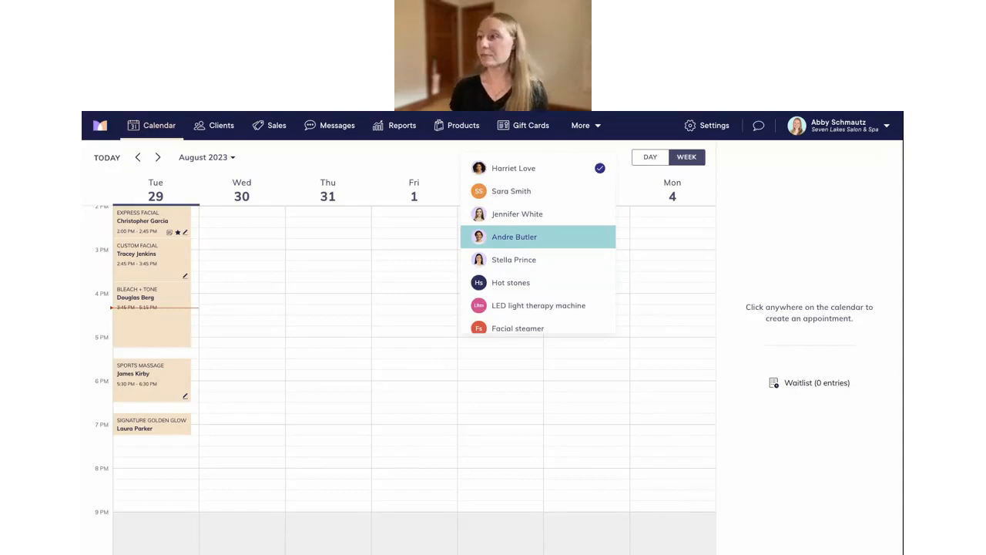
left_click(518, 241)
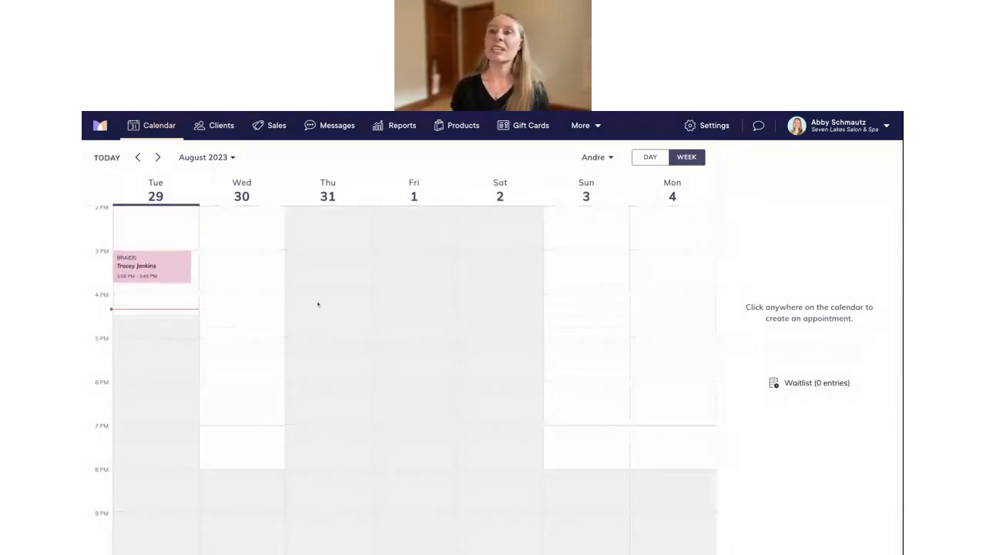
Open Tuesday's 10 AM Braids appointment details
scroll(319, 304, "up", 3)
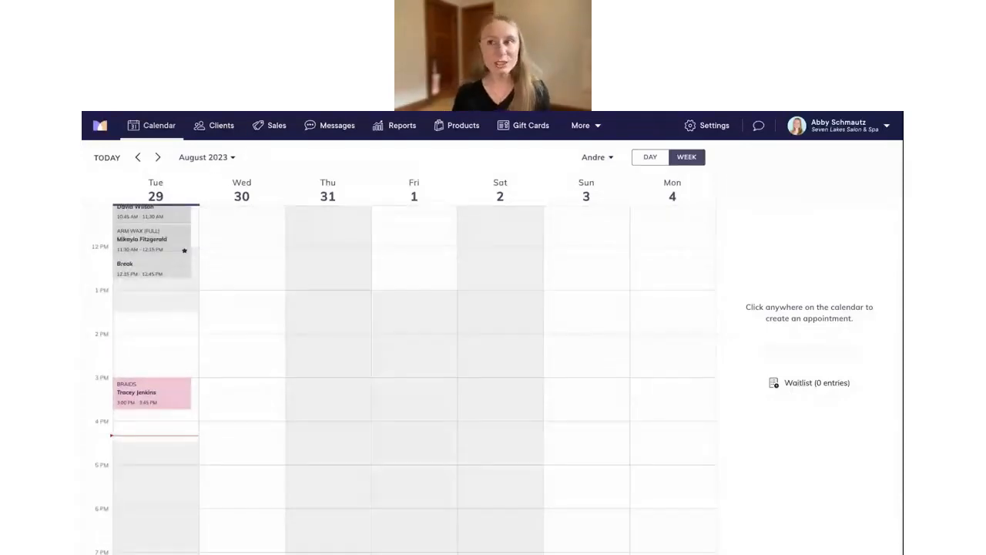
scroll(414, 377, "up", 1)
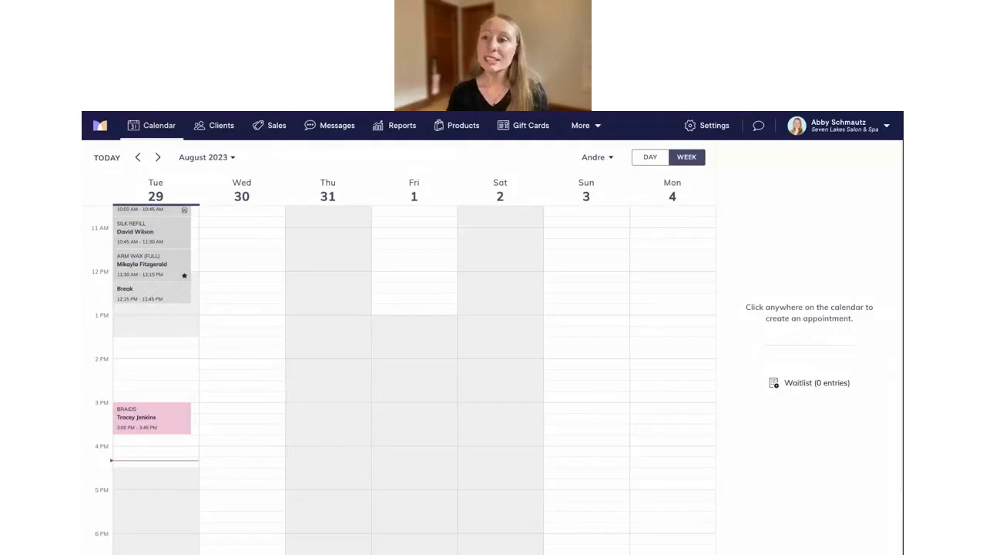
scroll(414, 378, "up", 1)
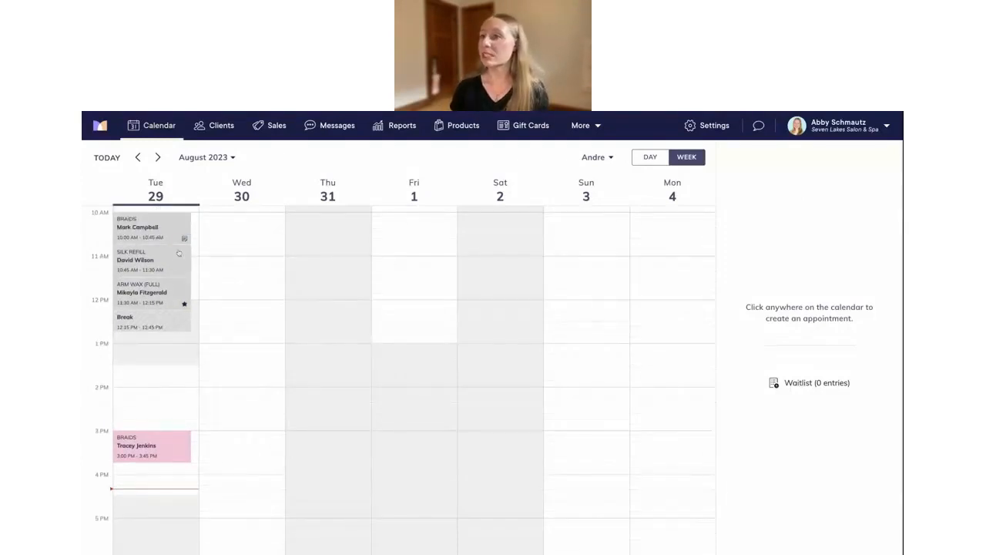
left_click(160, 231)
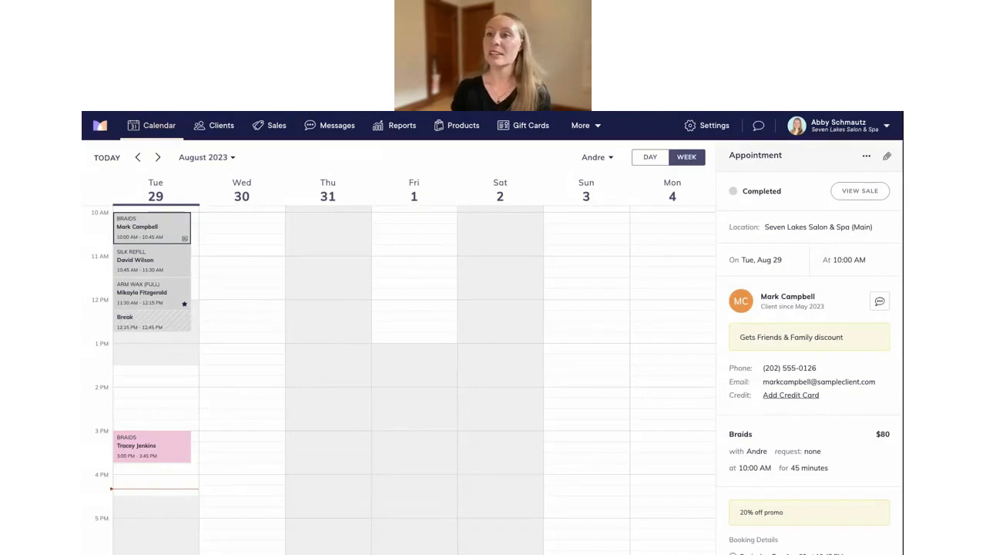
Review Tuesday's Silk Refill, Arm Wax (Full) and 3 PM Braids bookings, then open the Arm Wax client's profile
left_click(158, 262)
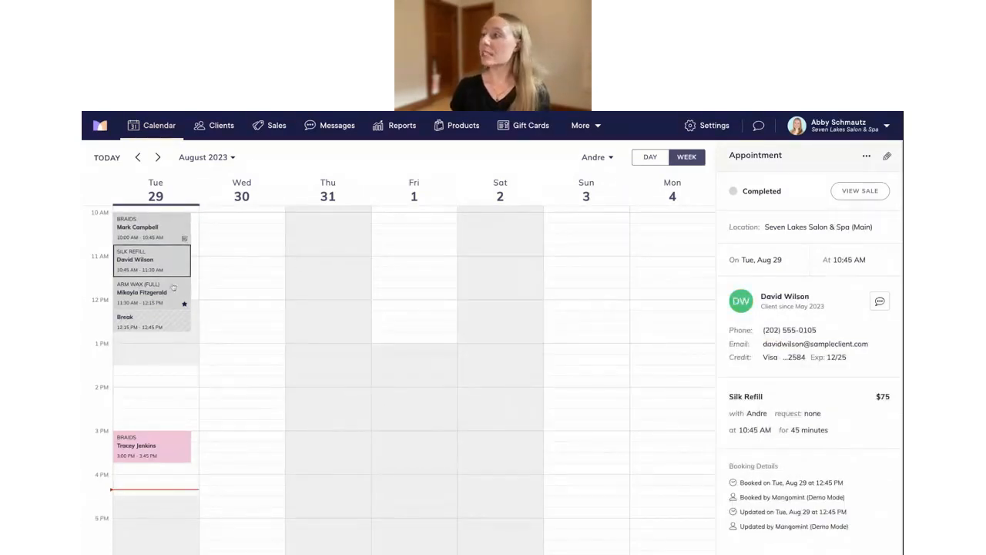
left_click(158, 289)
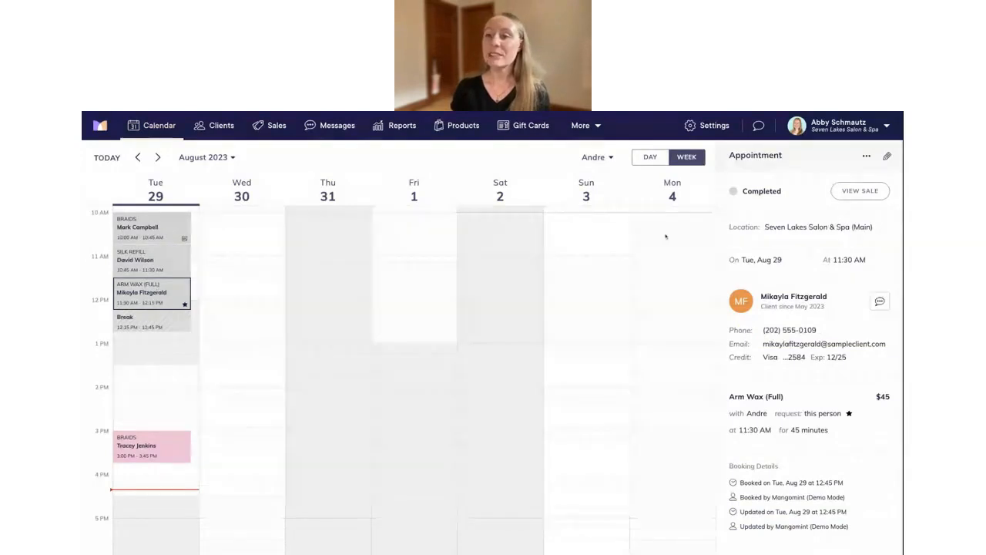
left_click(153, 447)
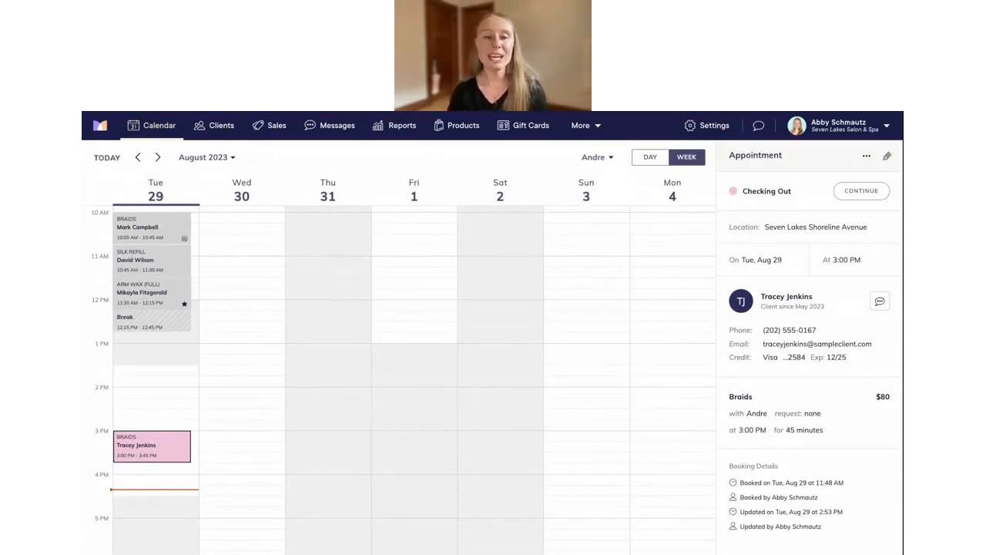
left_click(151, 289)
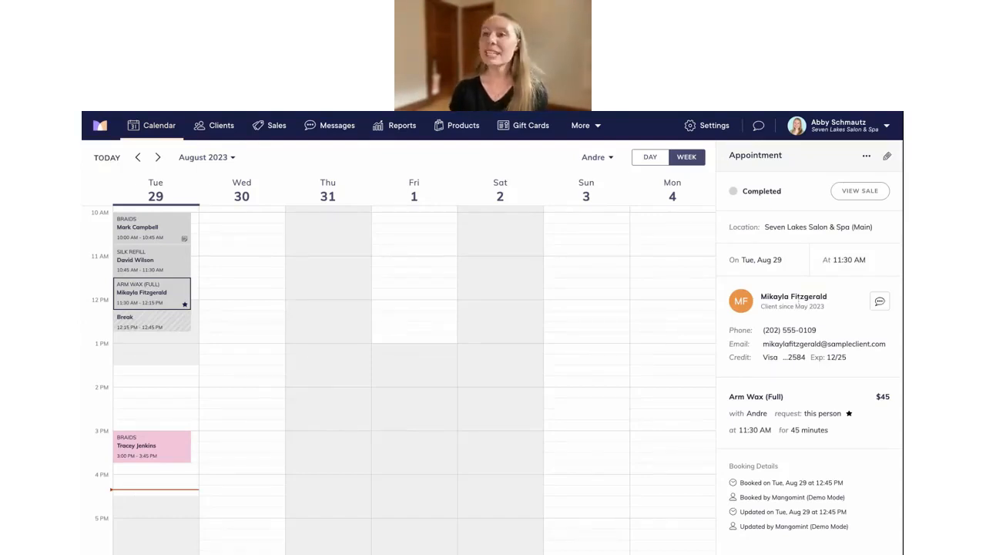
left_click(782, 298)
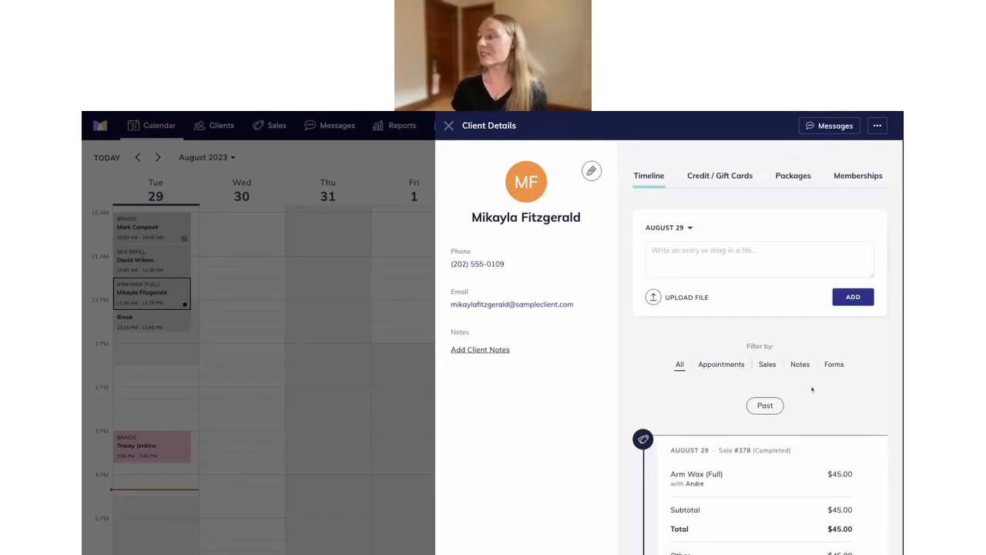
scroll(771, 370, "down", 1)
Browse the client's appointment history, close the profile, and open Tuesday's 3 PM Braids appointment
left_click(723, 350)
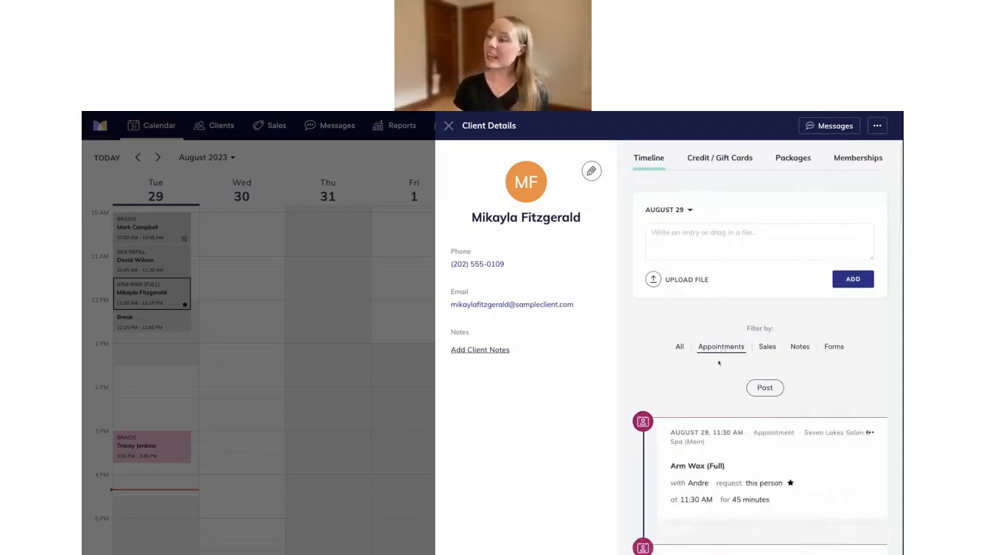
scroll(830, 377, "down", 2)
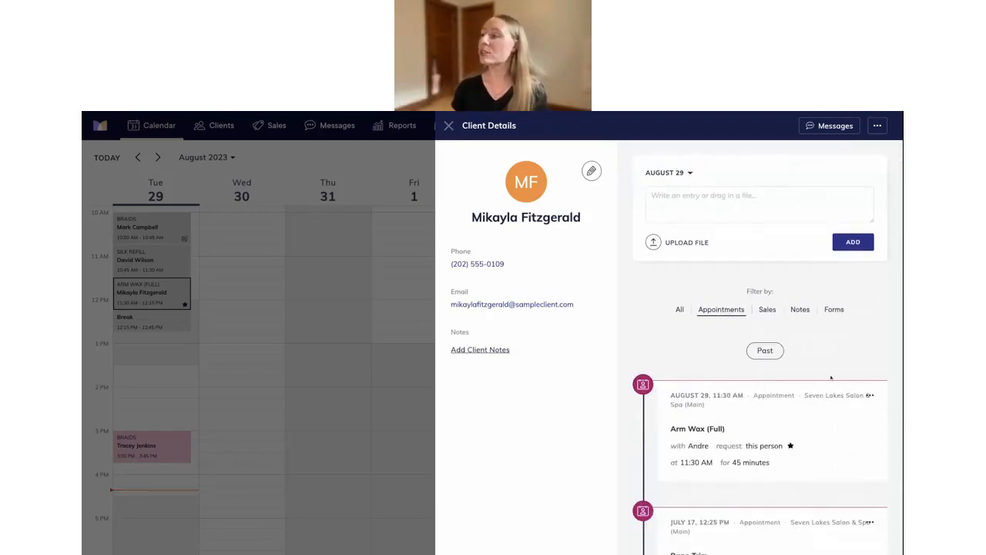
scroll(827, 395, "down", 2)
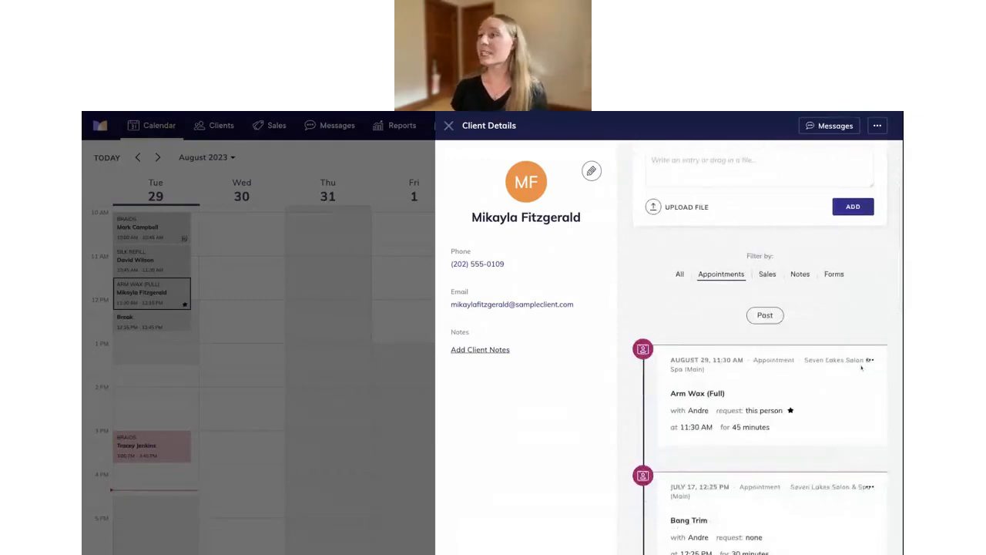
scroll(855, 371, "down", 3)
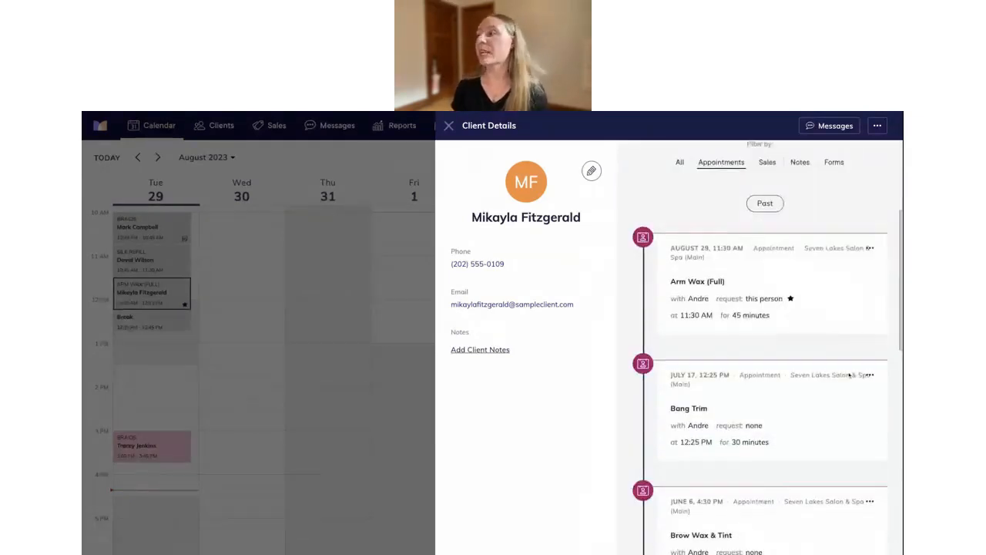
scroll(837, 299, "down", 2)
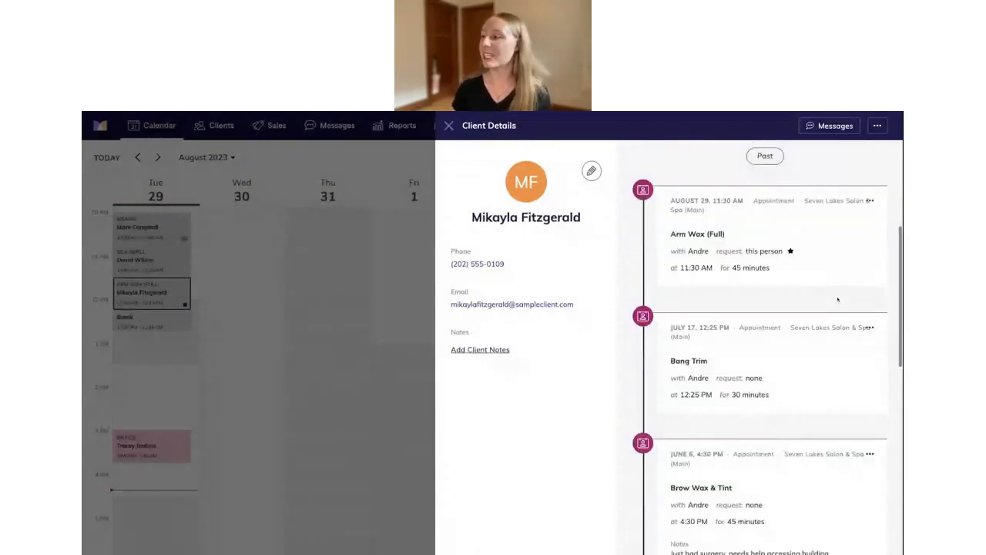
scroll(828, 346, "down", 1)
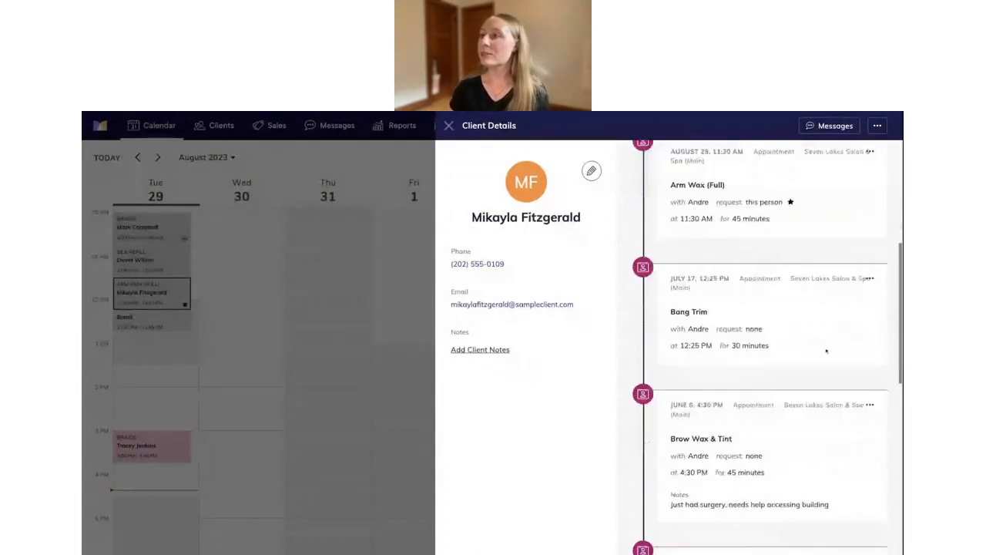
scroll(828, 347, "up", 3)
left_click(448, 125)
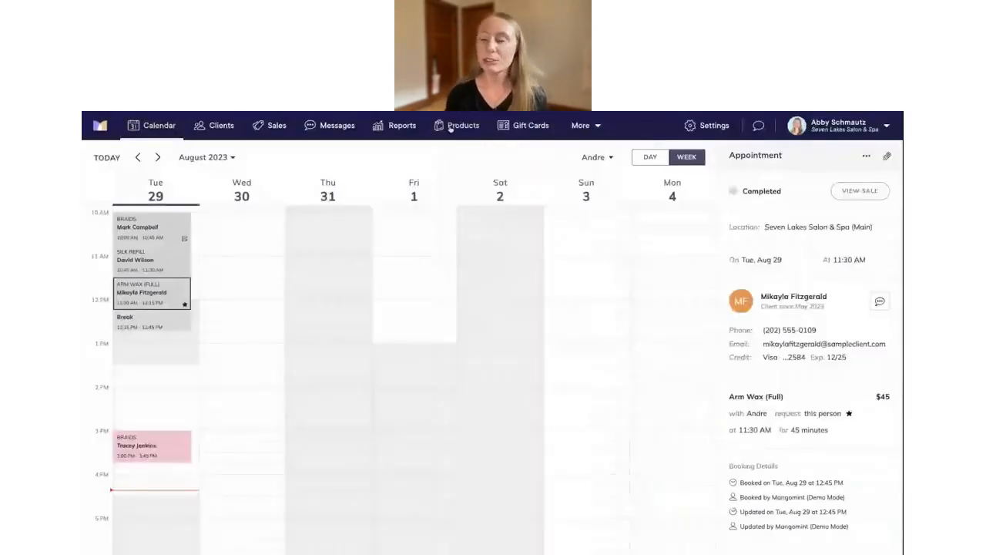
left_click(156, 442)
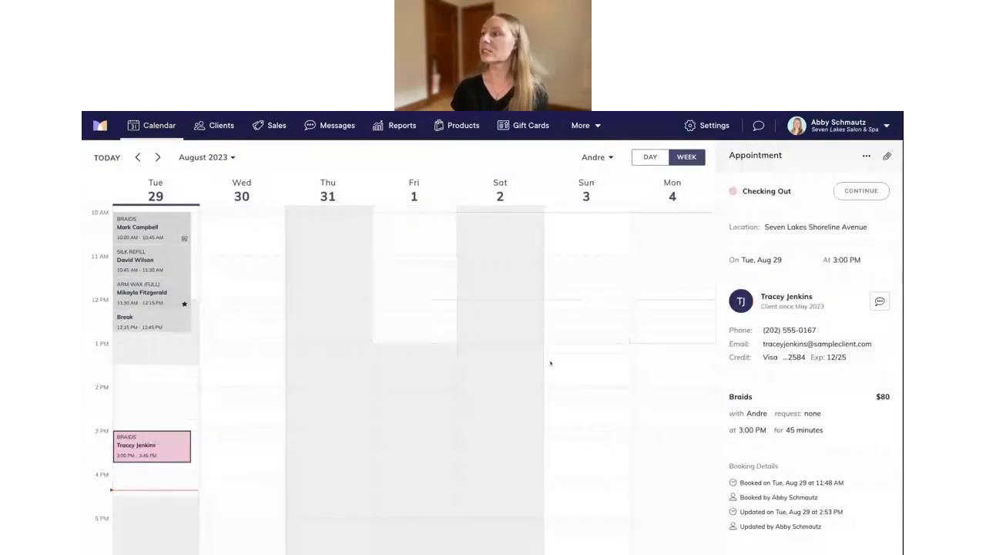
left_click(780, 300)
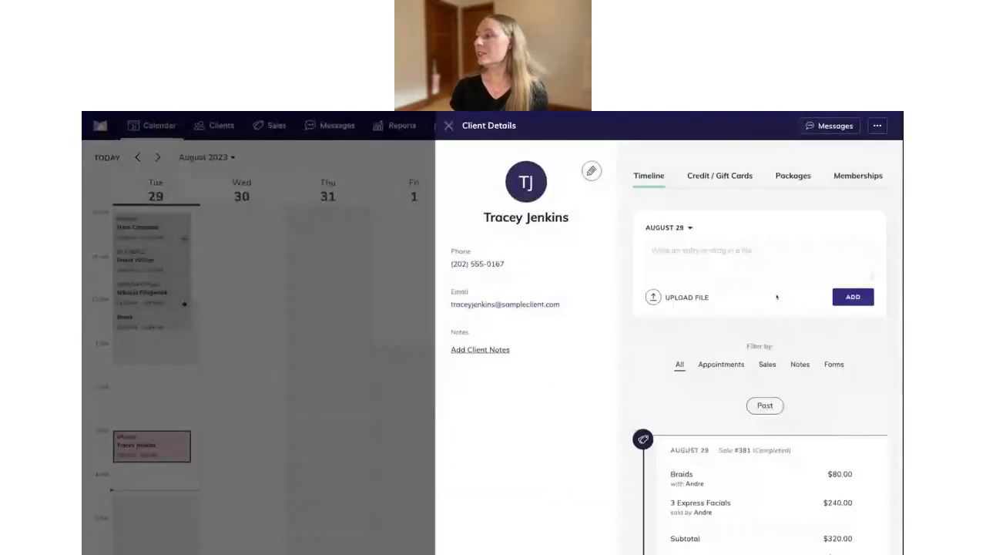
scroll(702, 339, "down", 3)
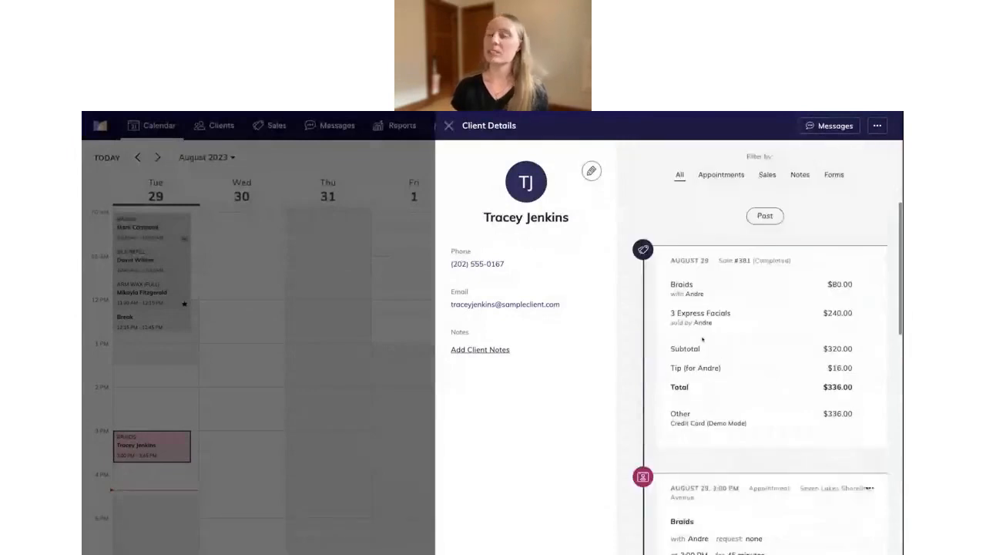
scroll(702, 339, "down", 1)
scroll(702, 339, "down", 1)
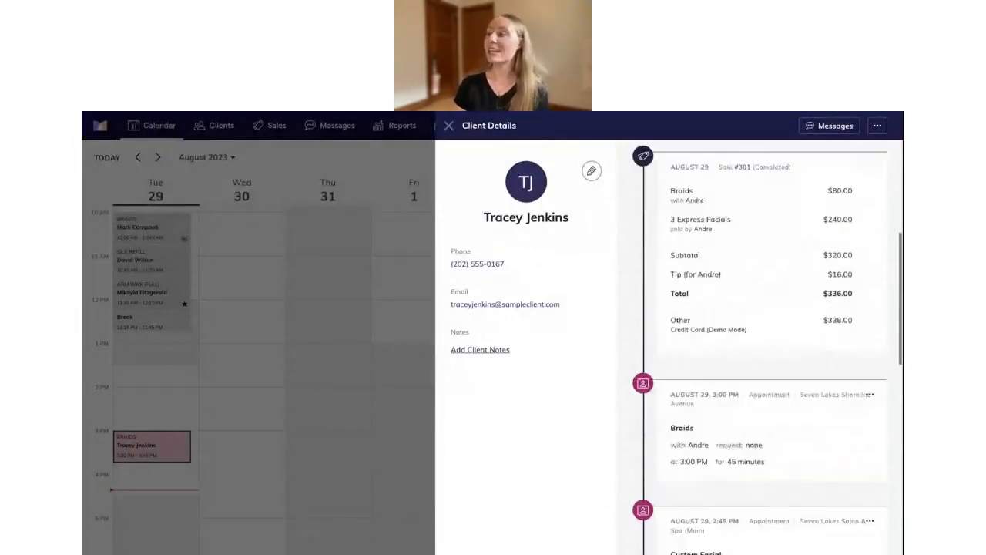
scroll(802, 343, "down", 1)
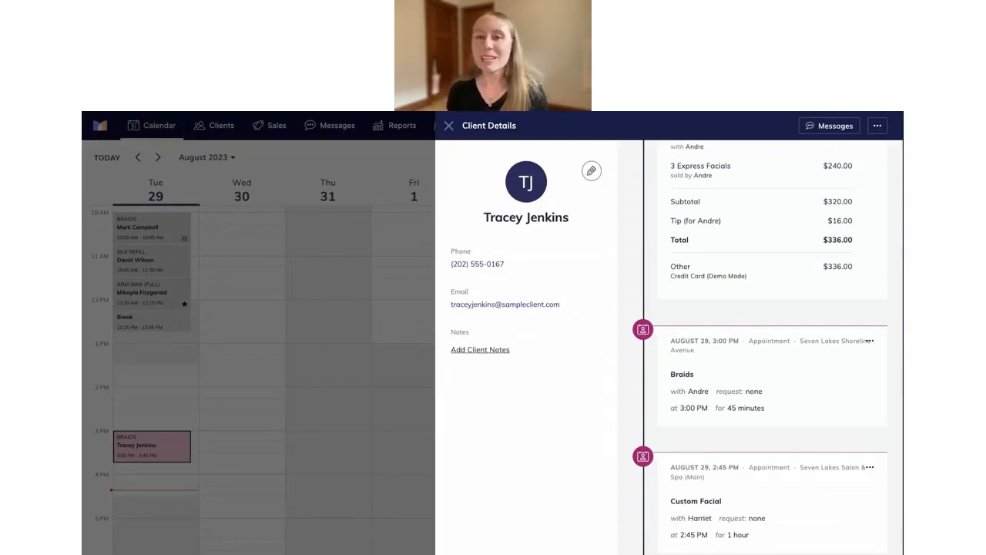
left_click(448, 125)
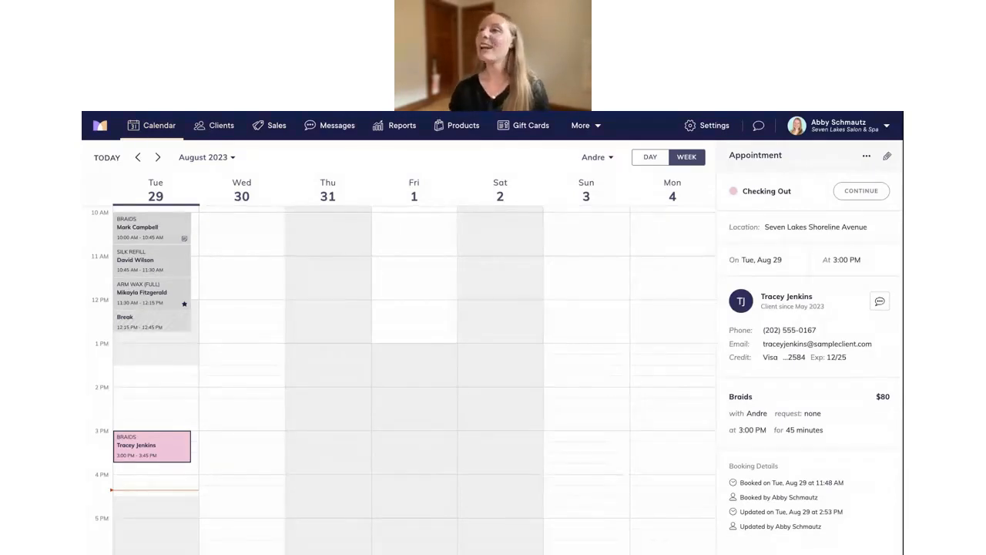
left_click(215, 126)
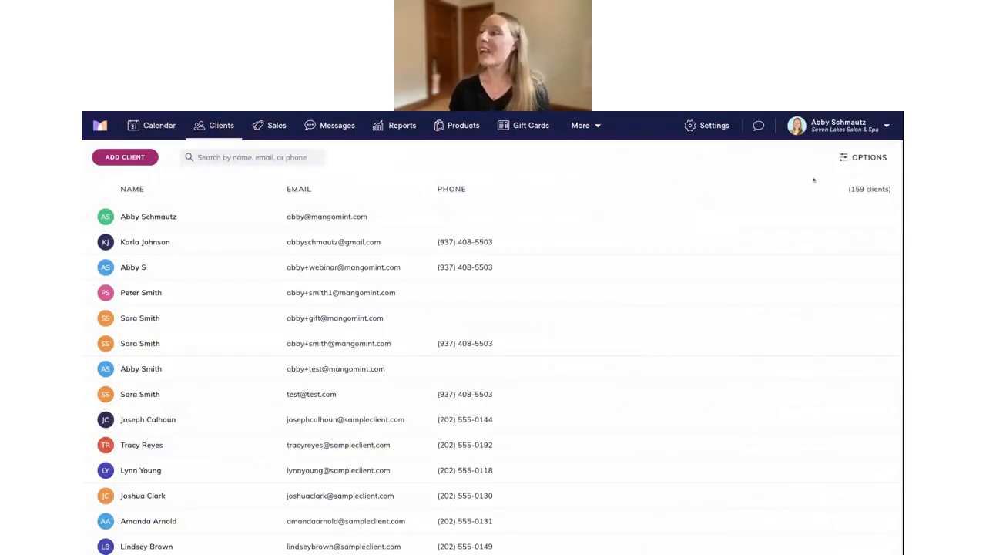
Set the client list's 'Had appointment at' filter to Seven Lakes Shoreline Avenue and apply it
left_click(847, 157)
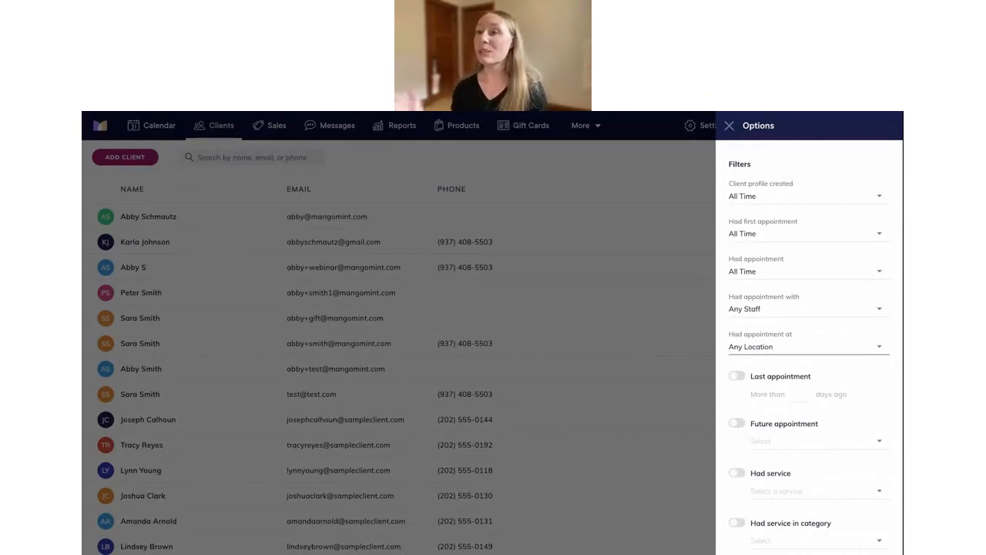
left_click(762, 349)
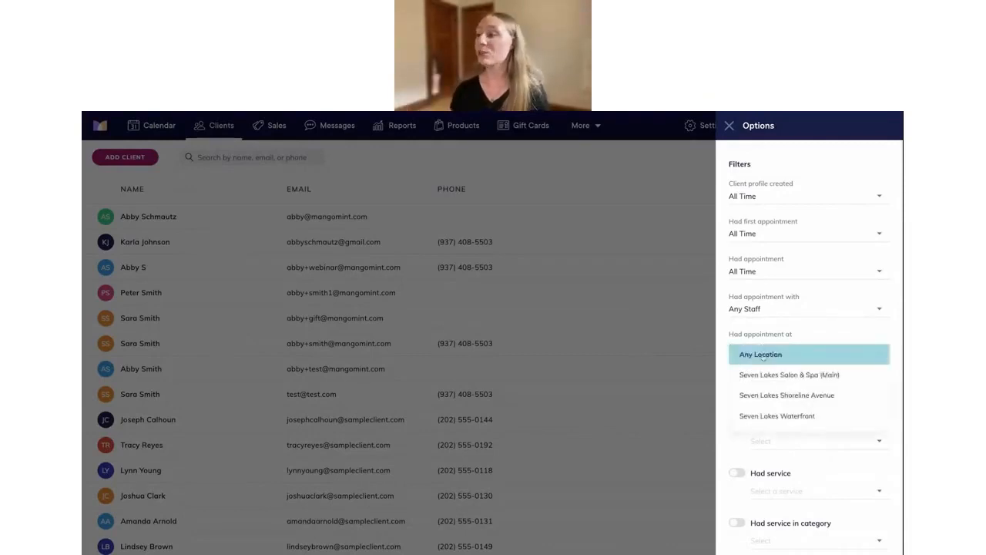
left_click(799, 396)
left_click(801, 542)
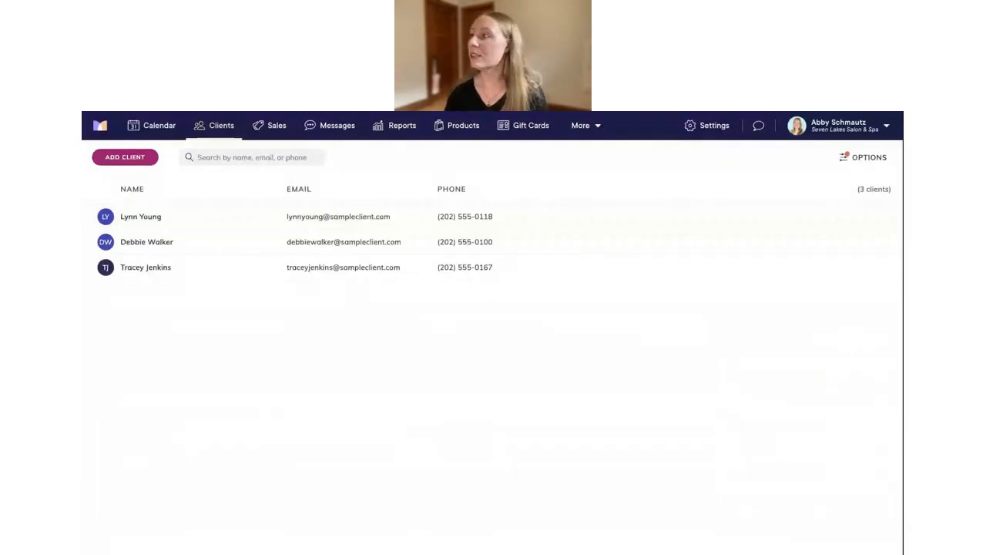
left_click(842, 160)
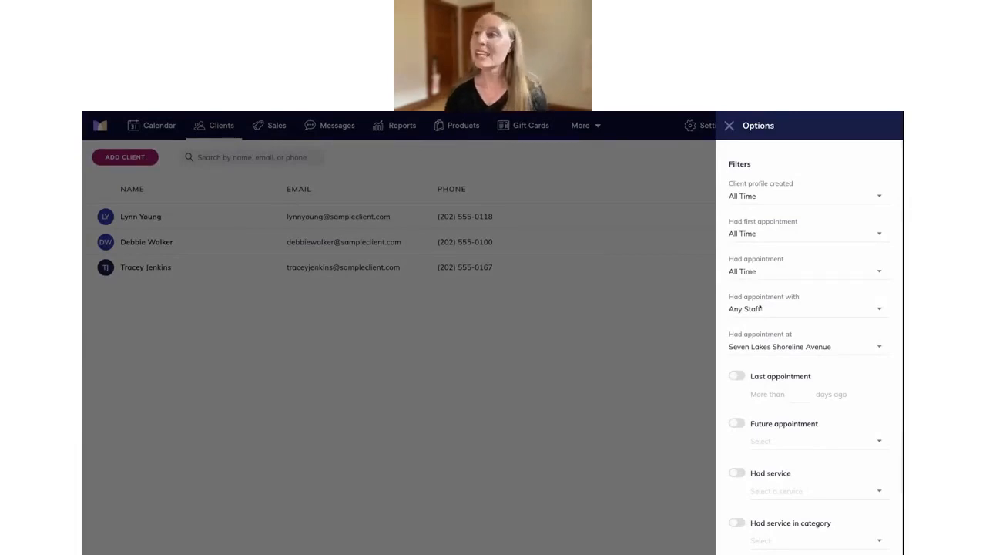
left_click(729, 125)
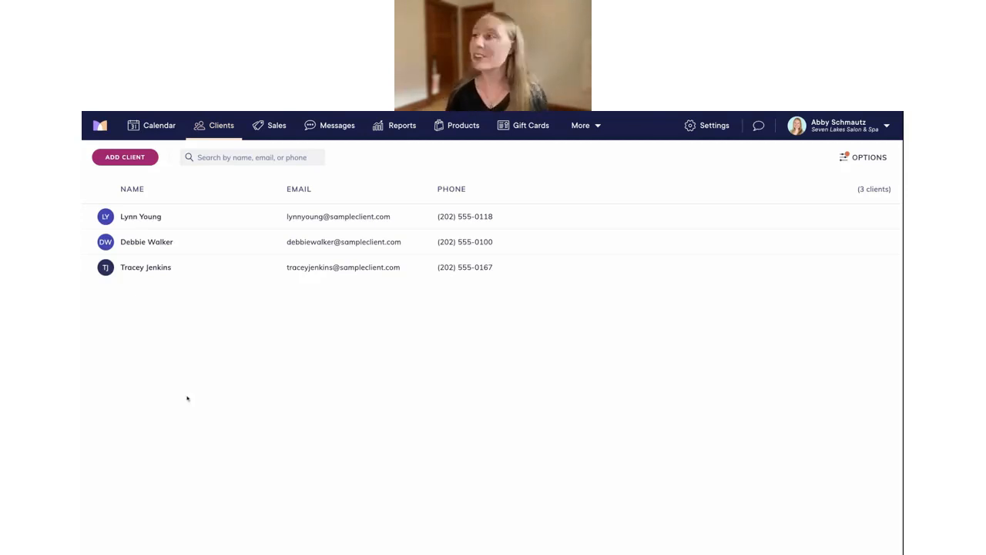
Switch on the Seven Lakes Waterfront toggle in Settings > Online Booking
left_click(705, 128)
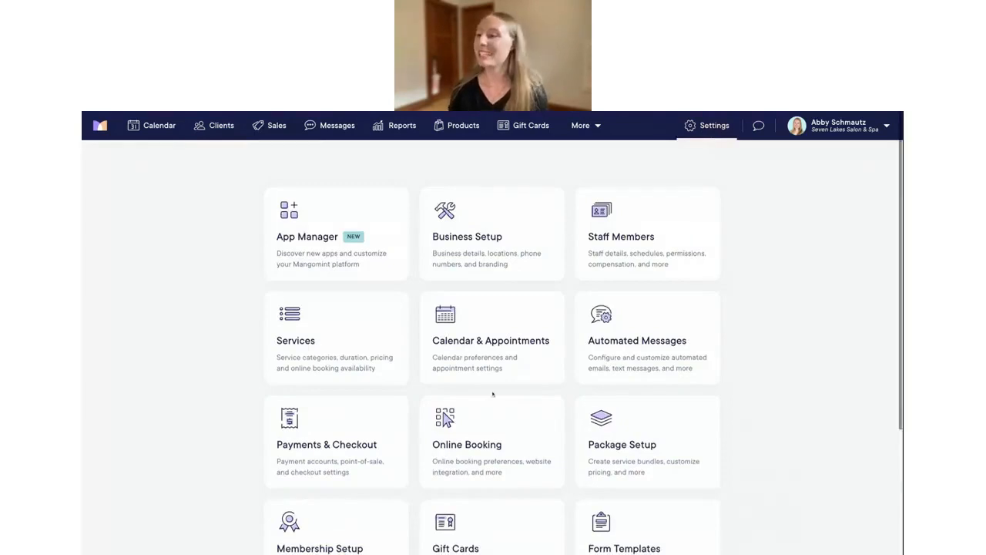
scroll(493, 394, "down", 1)
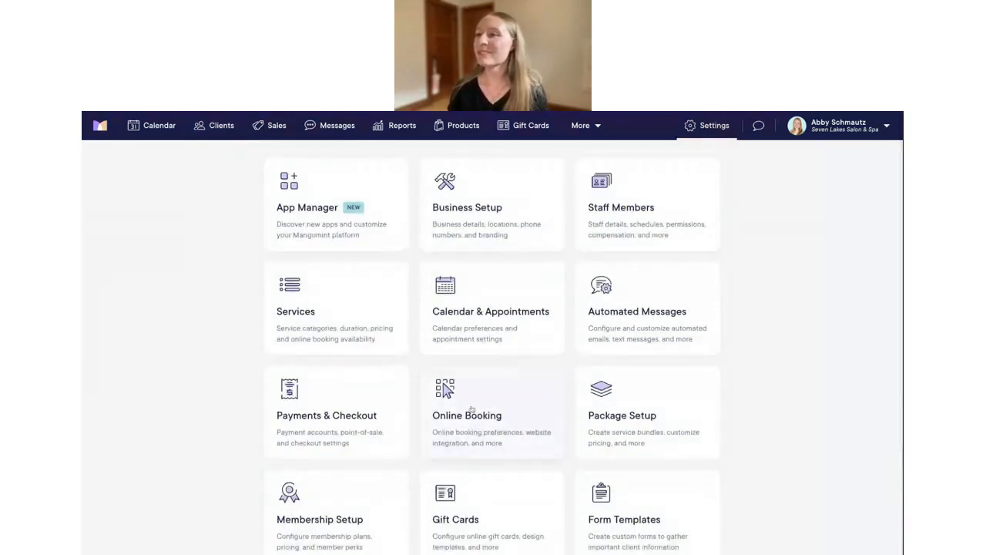
left_click(471, 409)
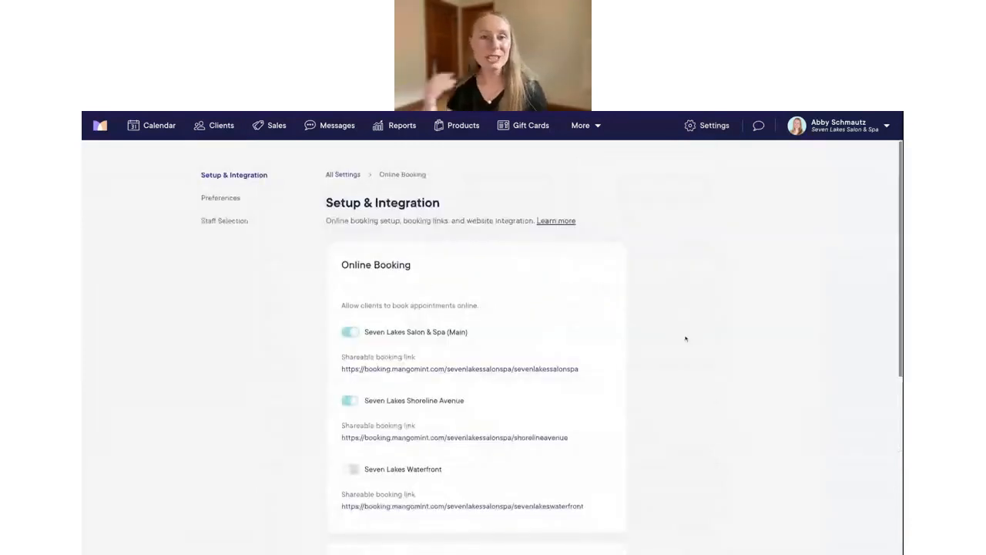
scroll(686, 338, "down", 1)
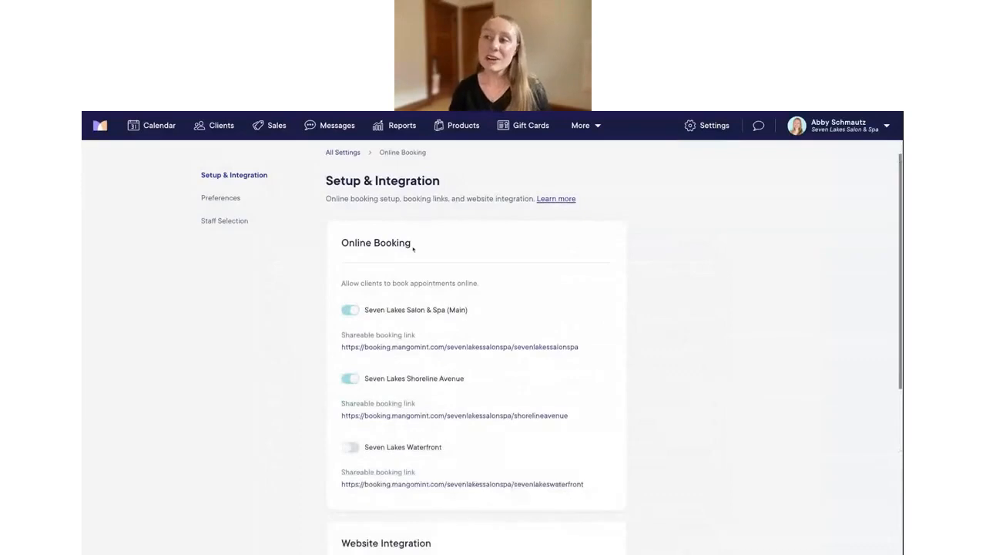
scroll(413, 248, "down", 1)
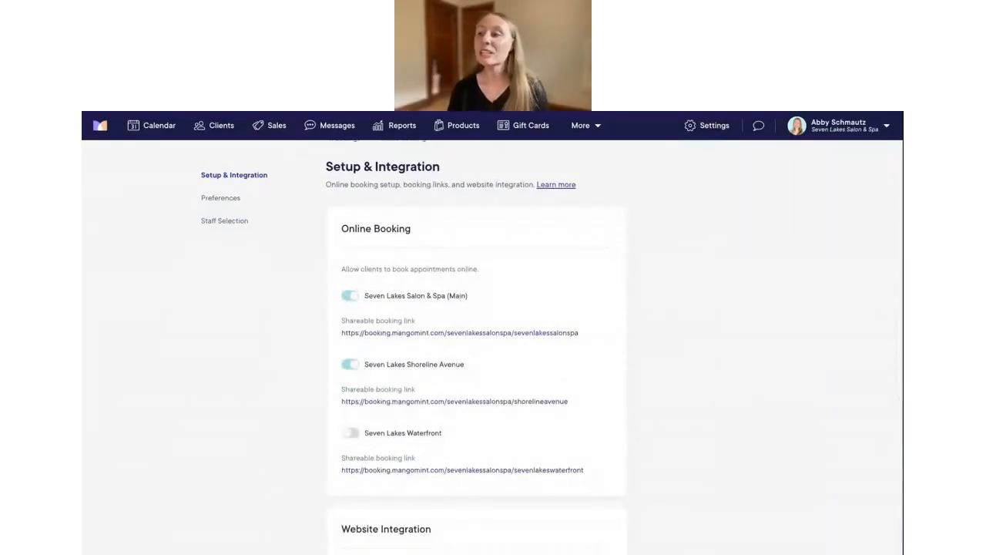
scroll(372, 406, "down", 2)
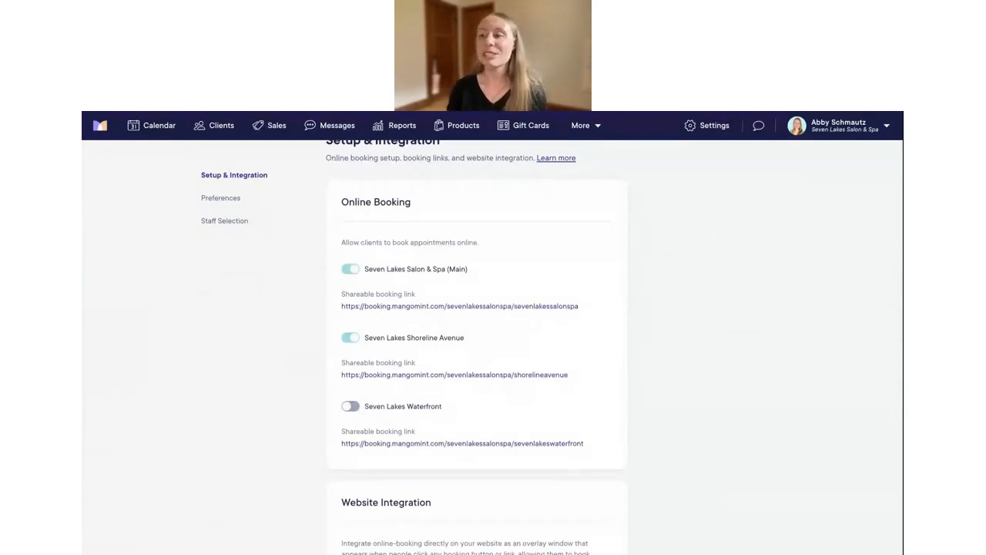
left_click(370, 408)
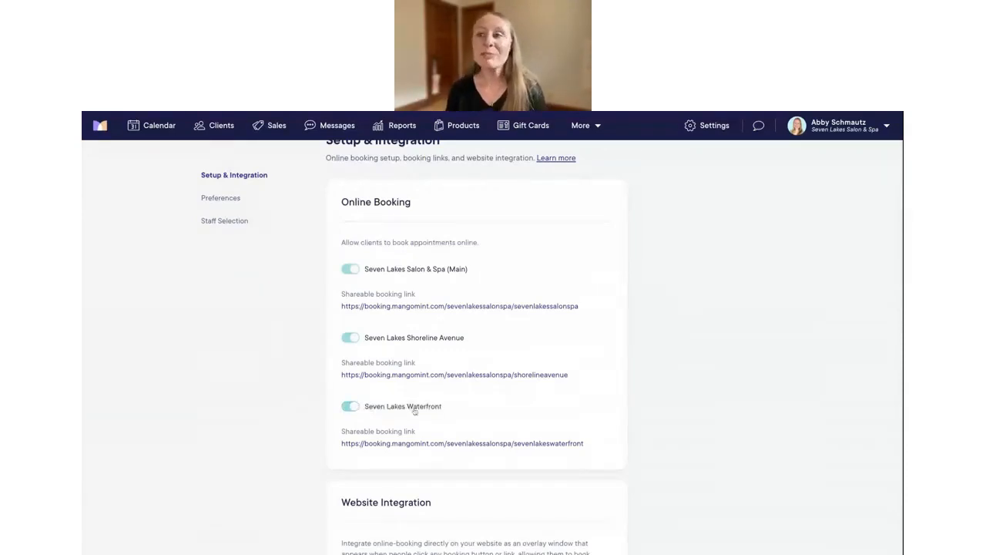
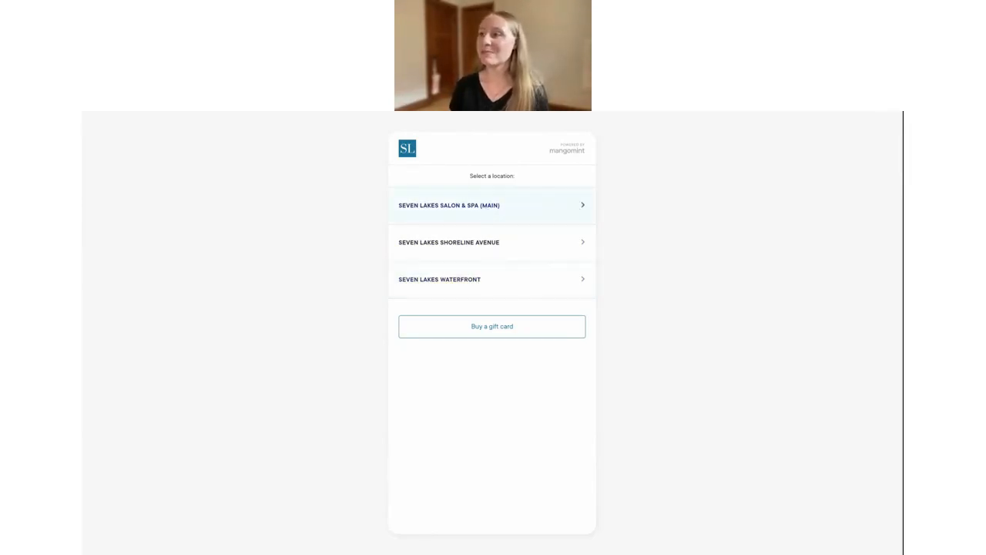
Open Seven Lakes Salon & Spa (Main) on the booking page and expand its Haircuts services
left_click(457, 205)
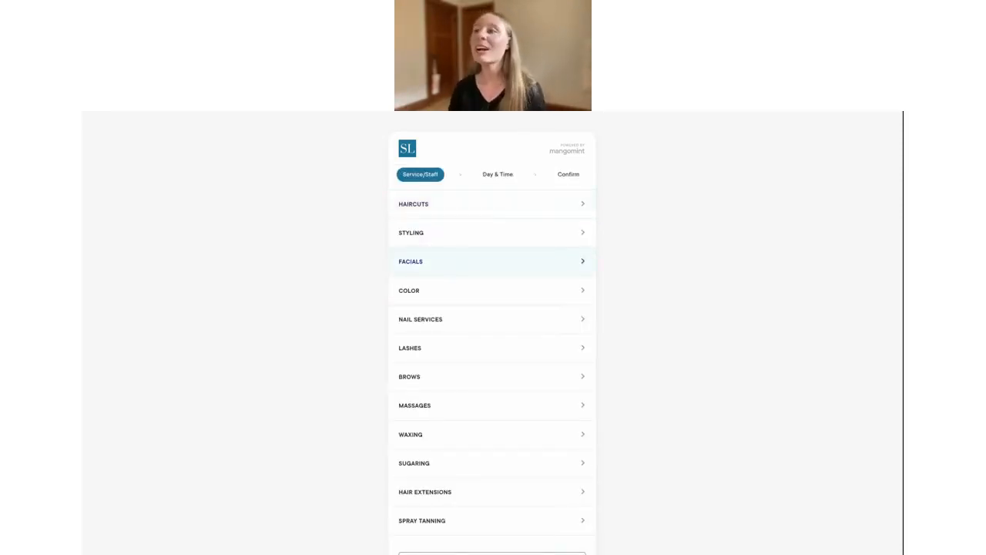
scroll(492, 261, "down", 1)
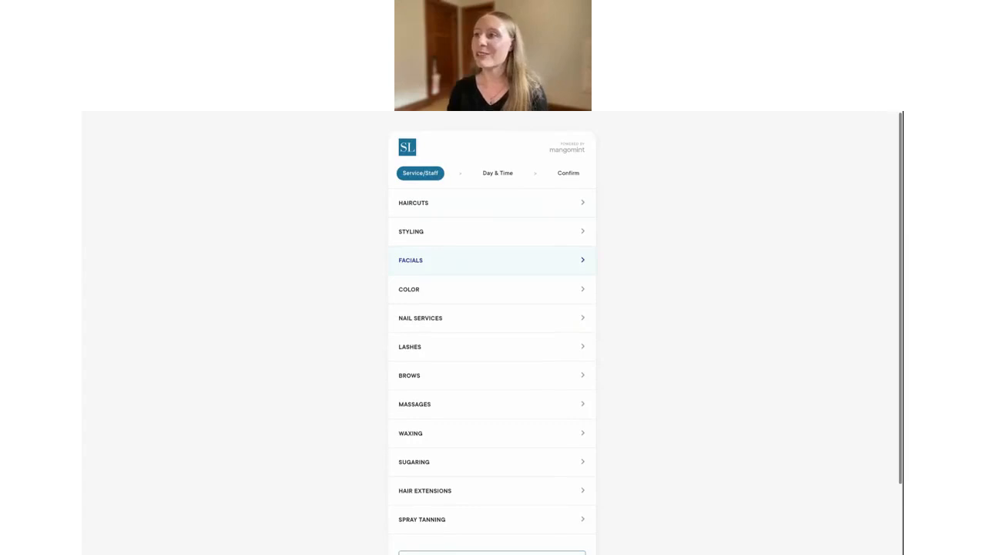
scroll(459, 186, "down", 1)
left_click(454, 169)
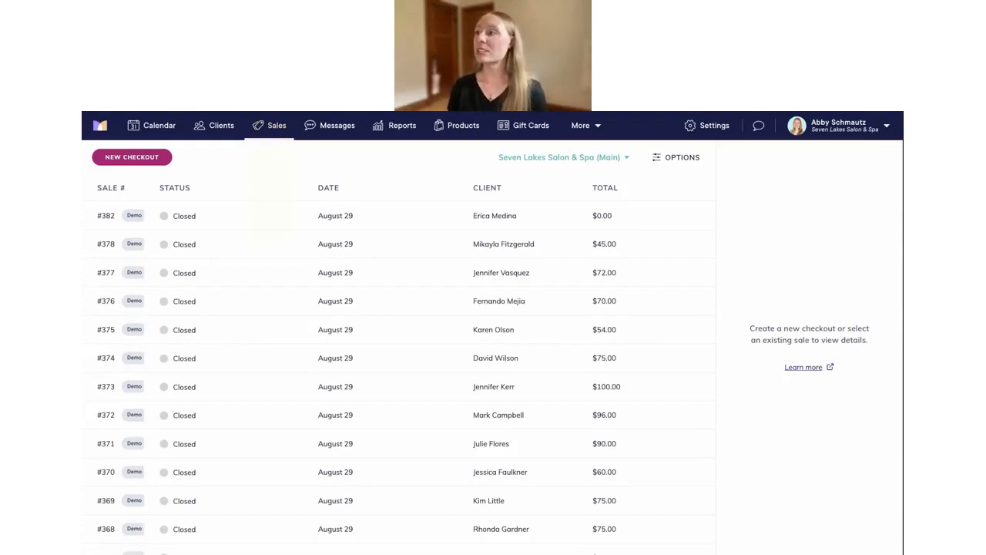
Filter sales to Seven Lakes Shoreline Avenue after briefly trying Waterfront, and bring up the filter options
left_click(610, 159)
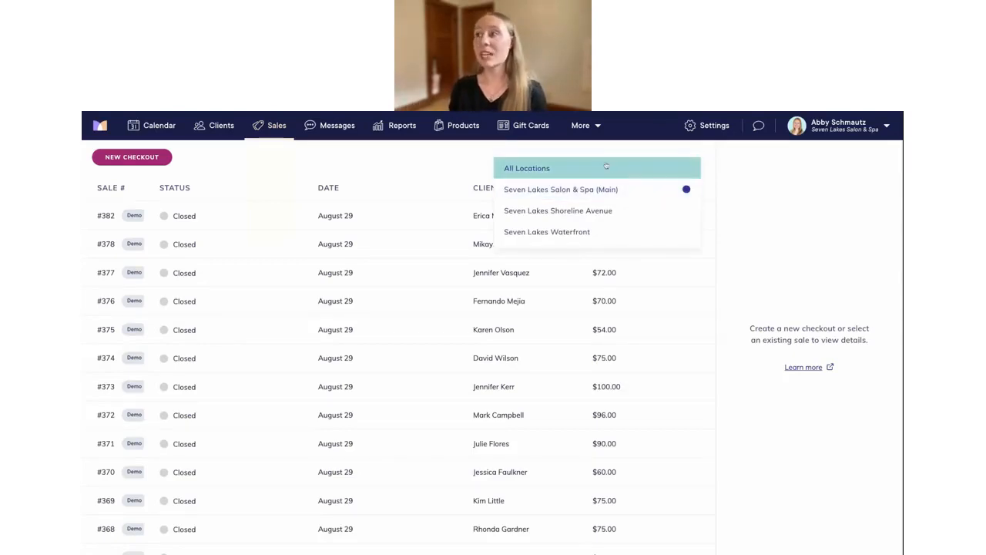
left_click(600, 213)
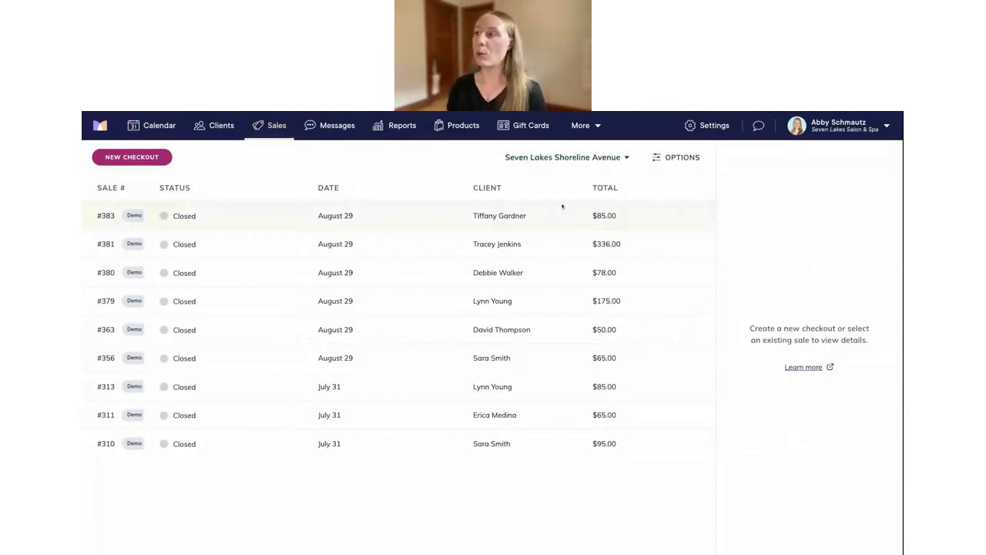
left_click(583, 158)
left_click(580, 231)
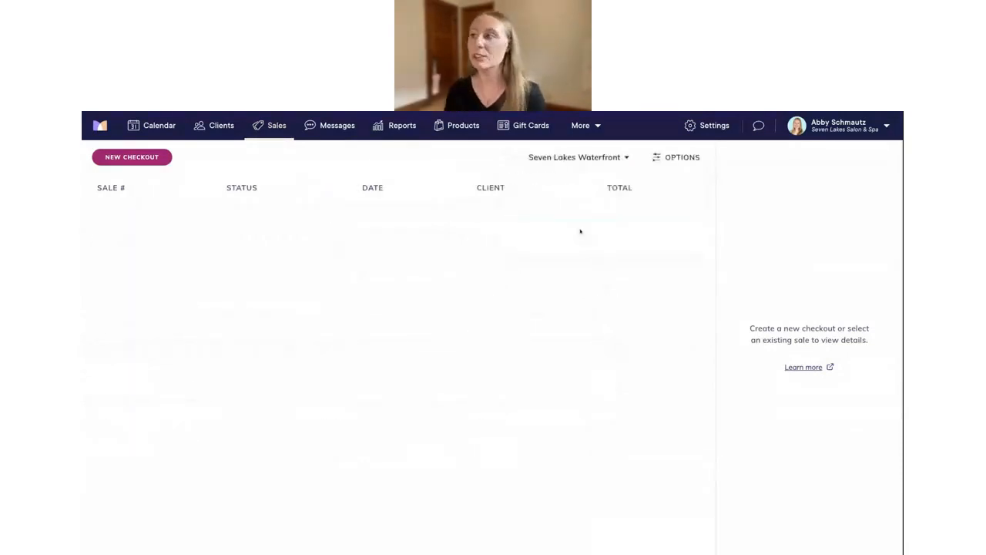
left_click(590, 160)
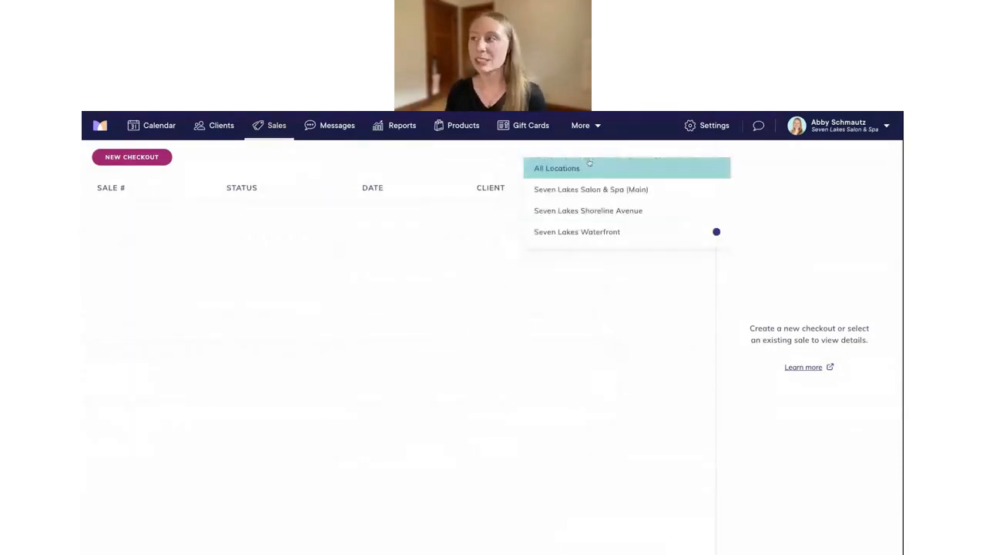
left_click(612, 214)
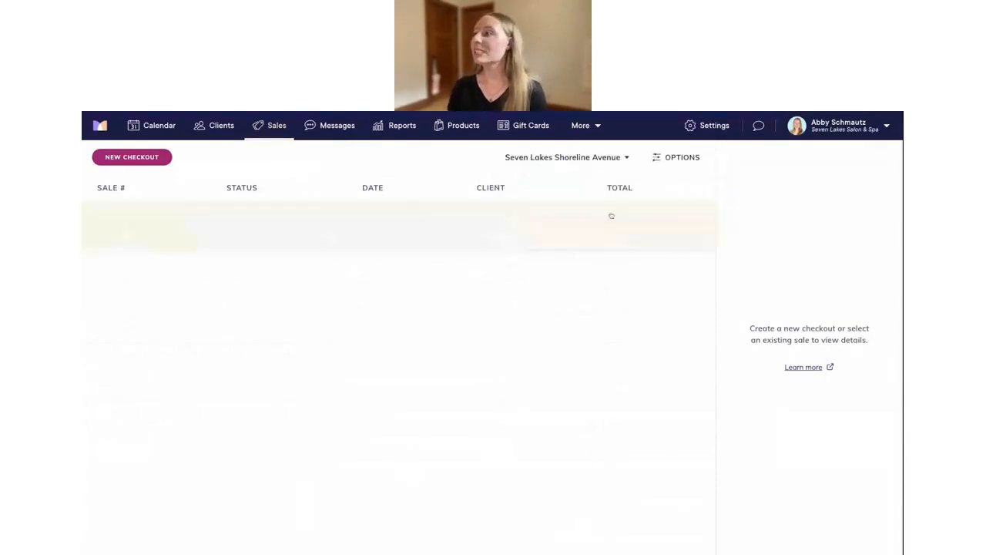
left_click(660, 157)
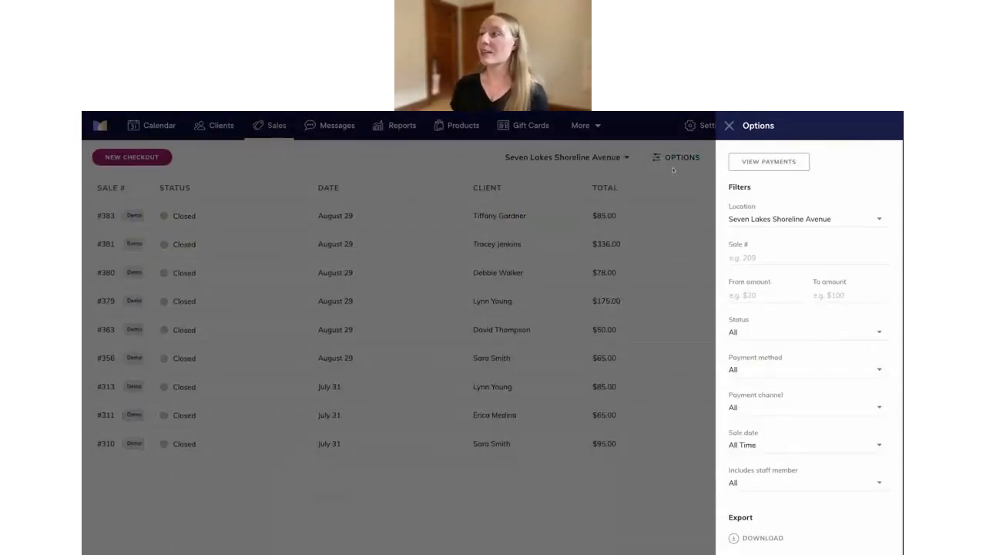
Pick Main as the Options location, discard it by closing the panel unapplied, and go to Reports
left_click(768, 219)
left_click(770, 245)
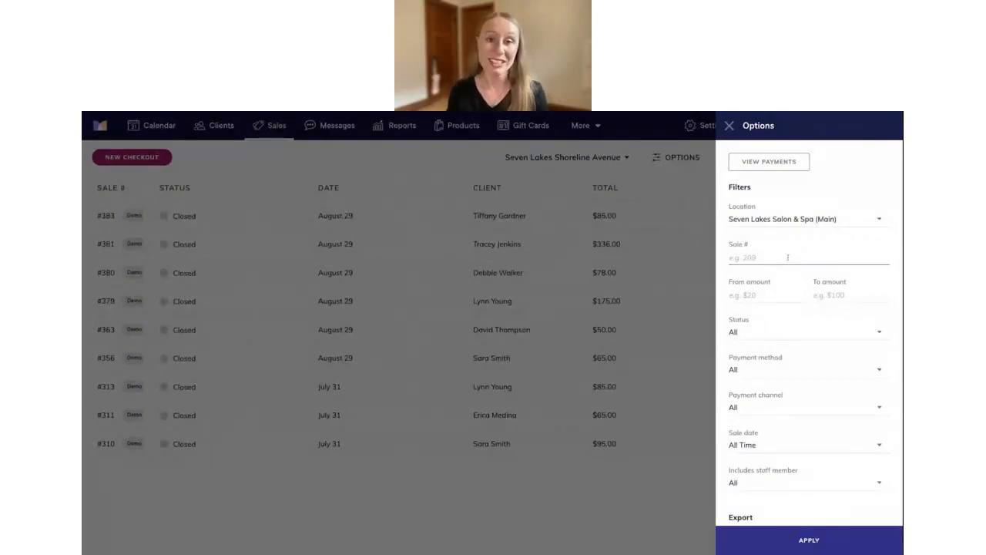
scroll(774, 339, "down", 2)
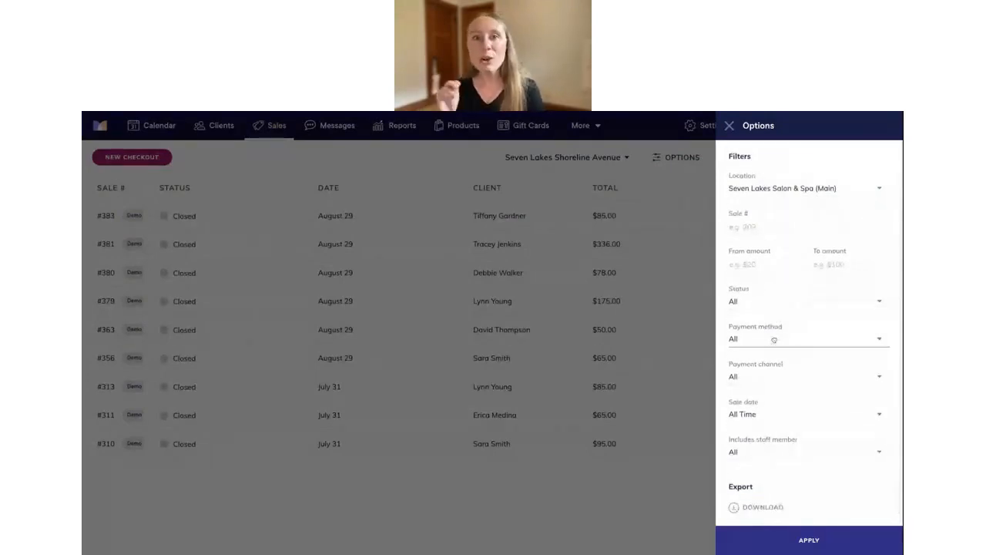
scroll(774, 339, "up", 2)
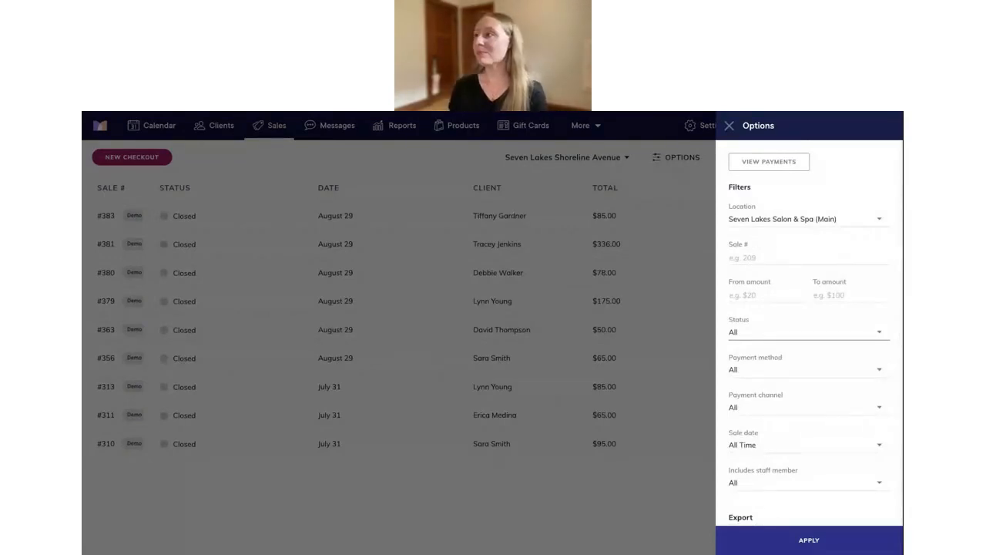
left_click(729, 125)
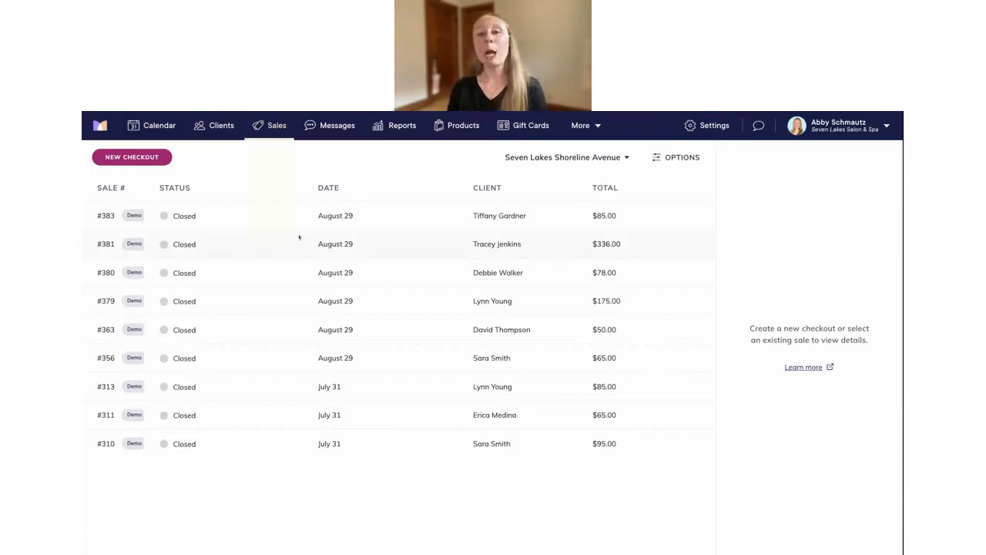
left_click(403, 126)
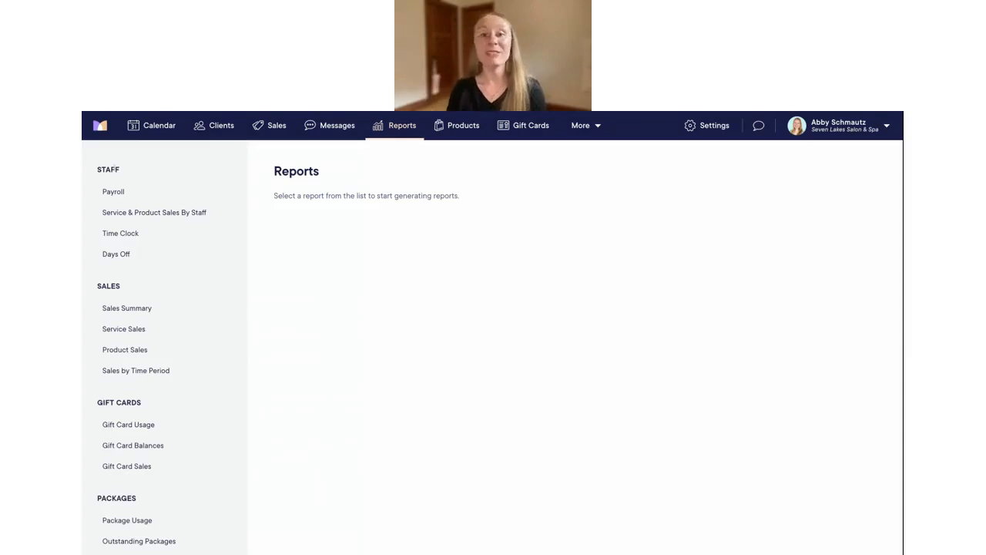
Generate today's Payroll report for Shoreline Avenue only, excluding Main and Waterfront
left_click(116, 194)
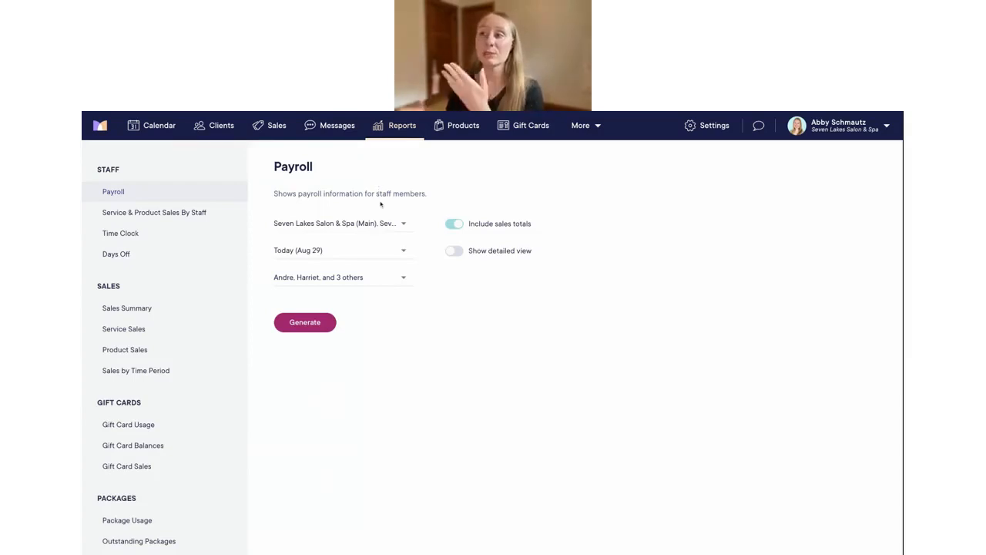
left_click(346, 224)
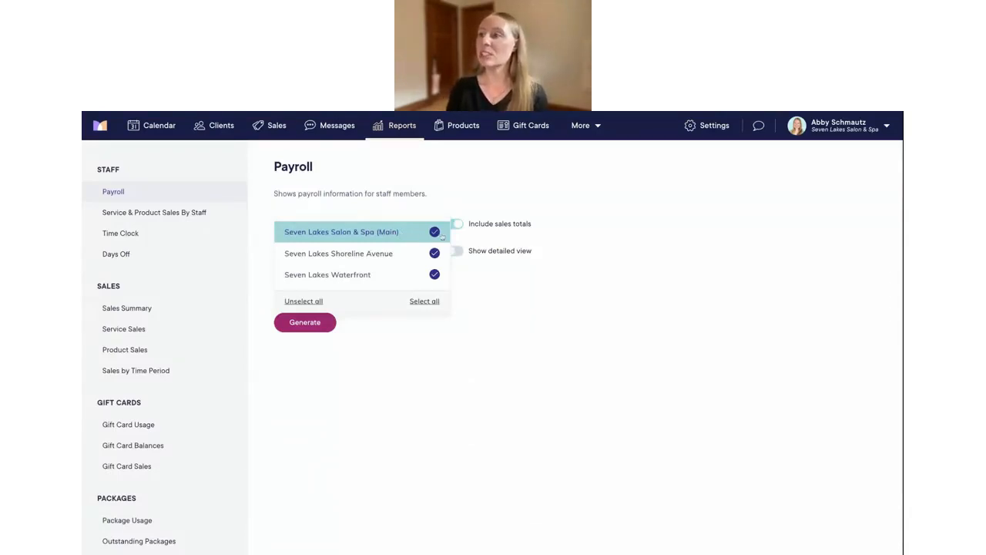
left_click(530, 289)
left_click(394, 224)
left_click(433, 232)
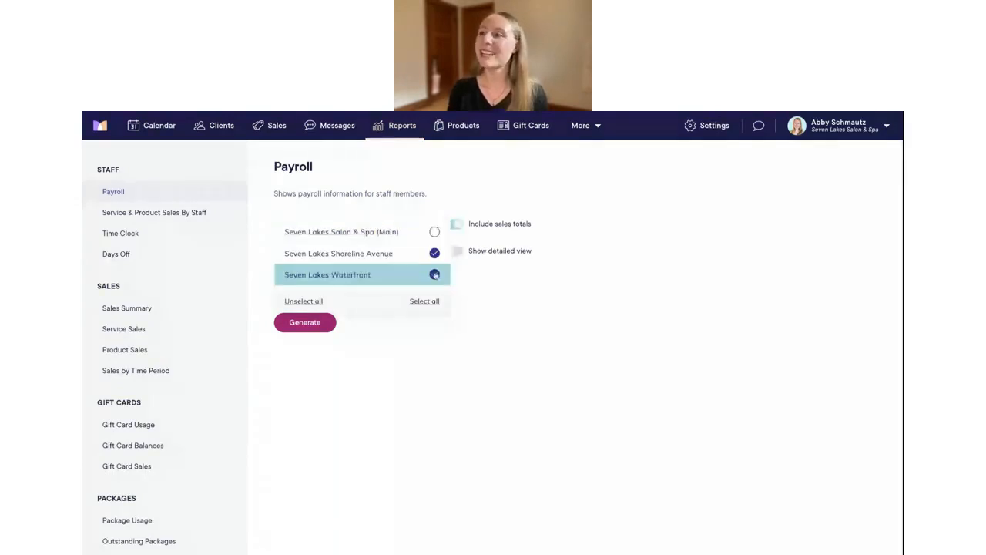
left_click(435, 274)
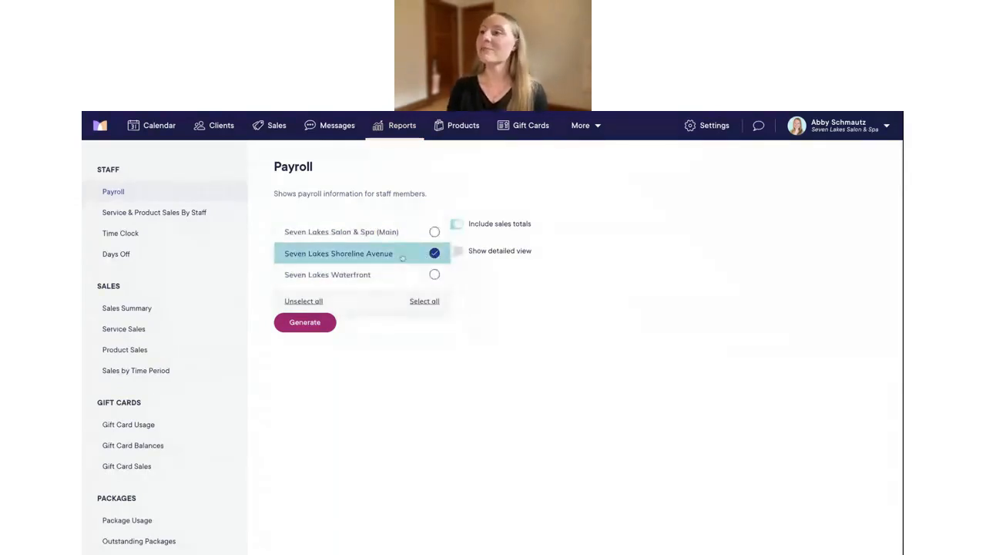
left_click(492, 295)
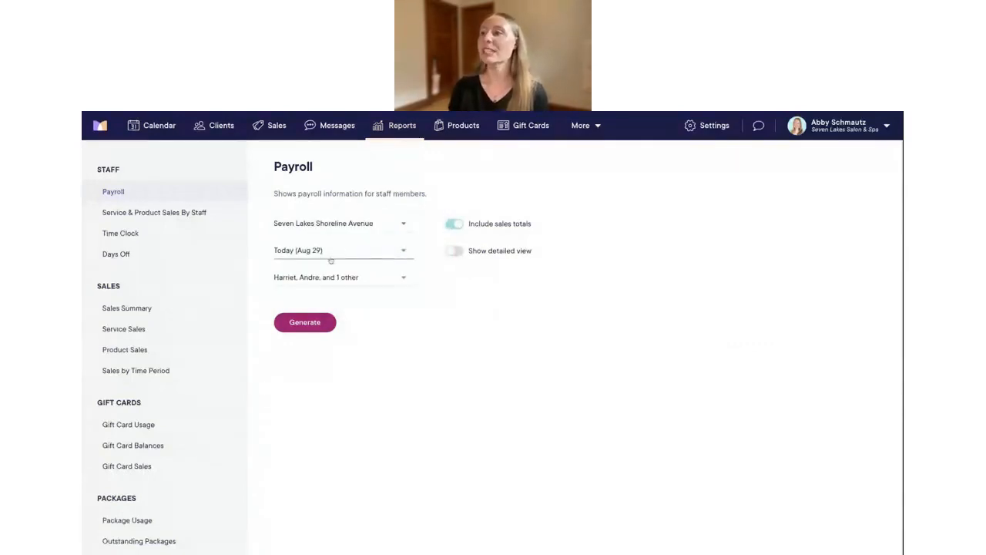
left_click(310, 322)
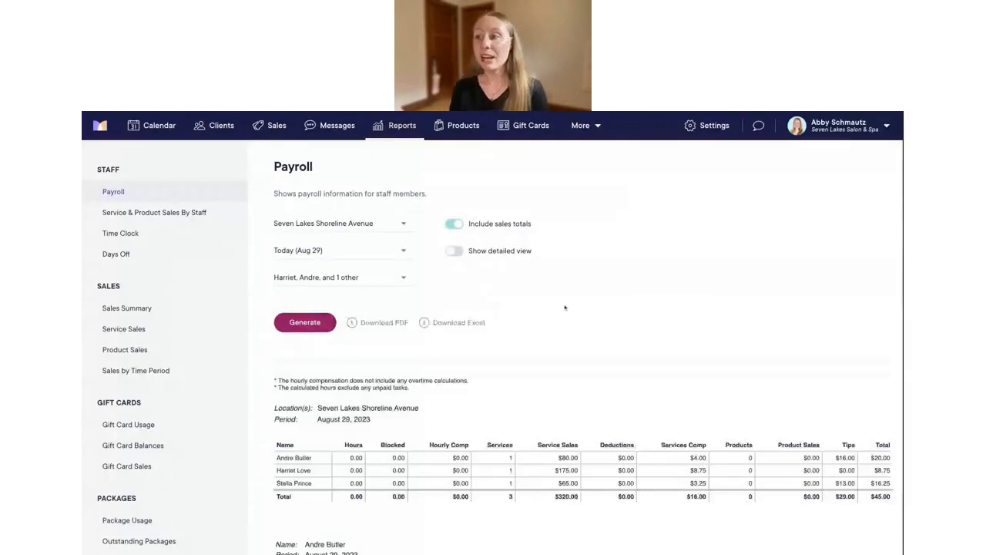
Scroll through the Shoreline Avenue payroll totals, then open Service & Product Sales By Staff
scroll(565, 308, "down", 1)
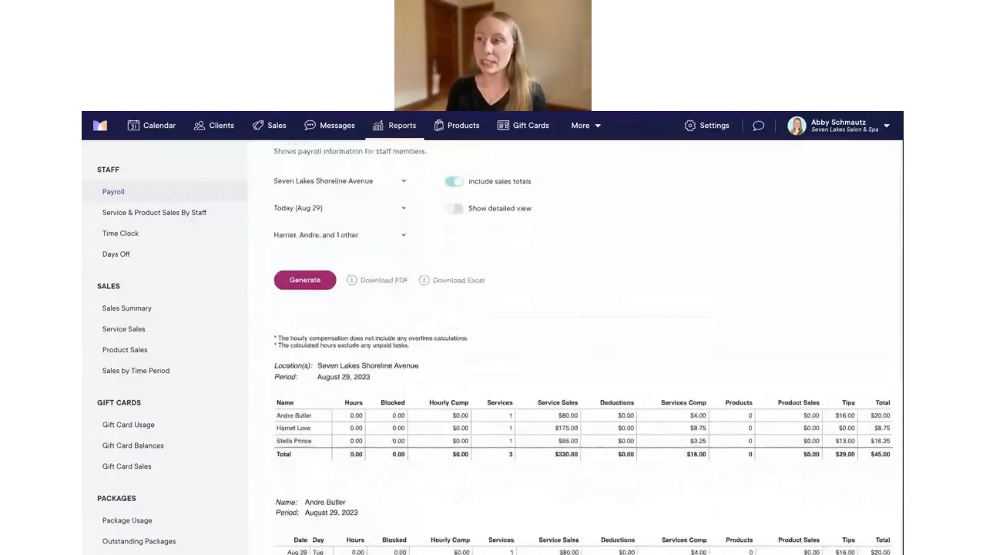
scroll(564, 347, "down", 2)
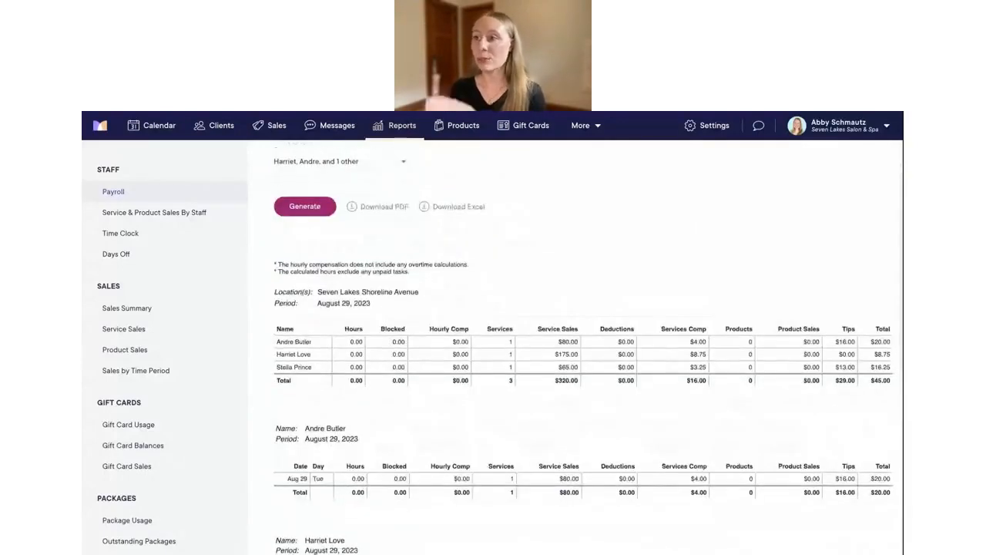
scroll(588, 347, "down", 1)
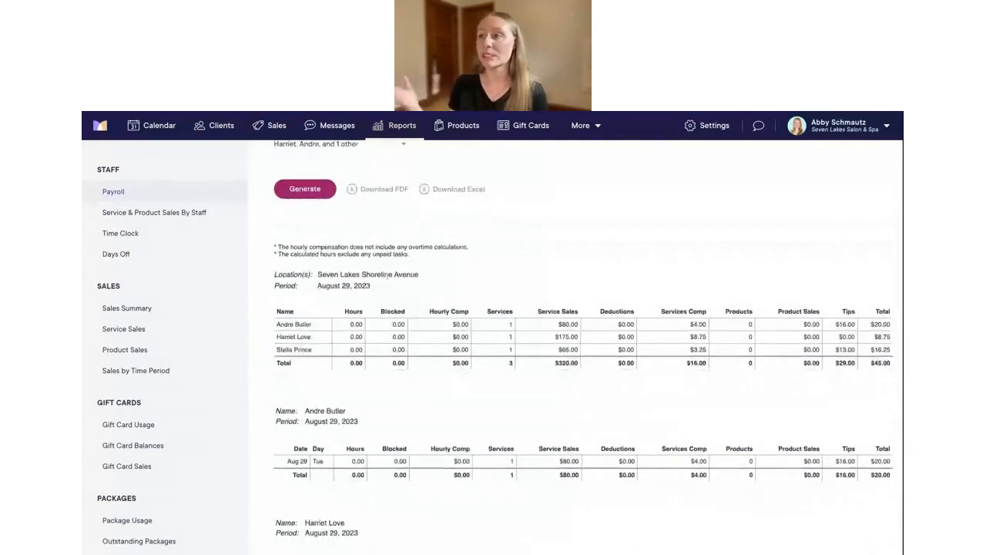
scroll(588, 347, "down", 1)
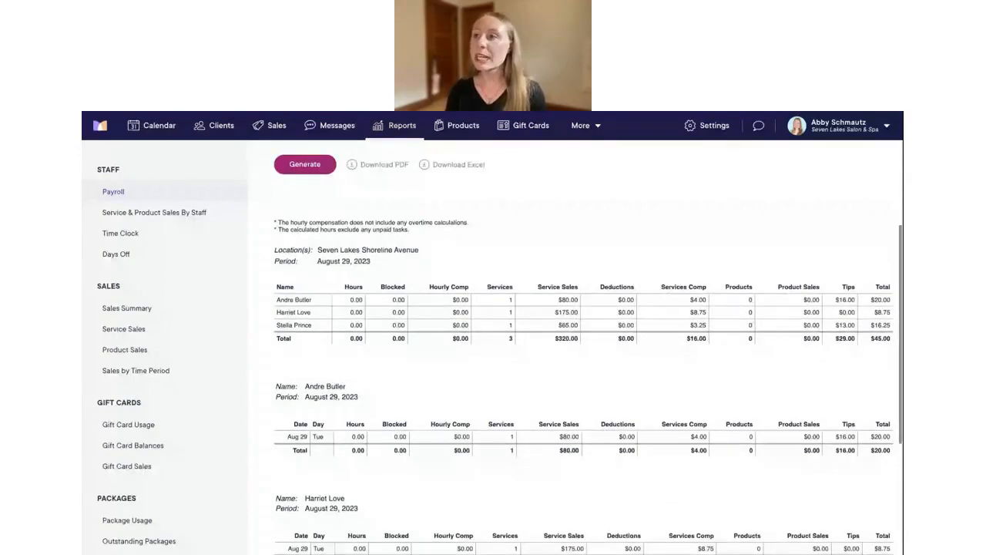
scroll(588, 347, "up", 3)
scroll(346, 303, "up", 3)
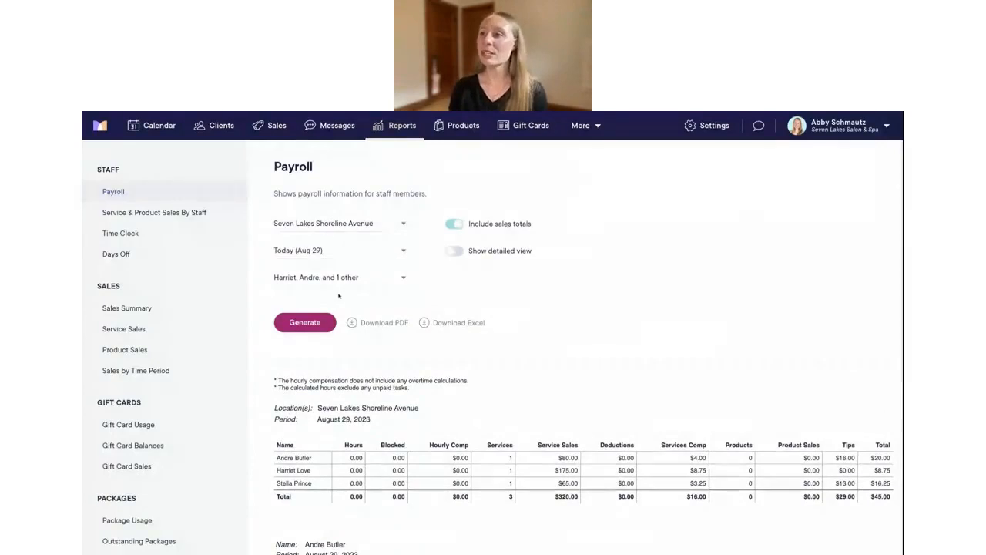
left_click(143, 216)
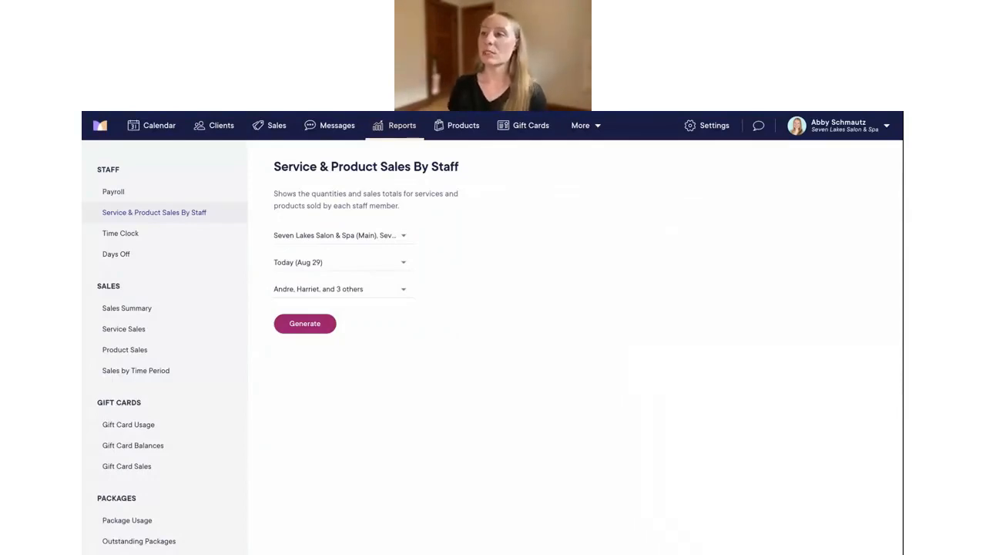
Check this report's location choices, then view the Sales Summary and Service Sales reports
left_click(346, 239)
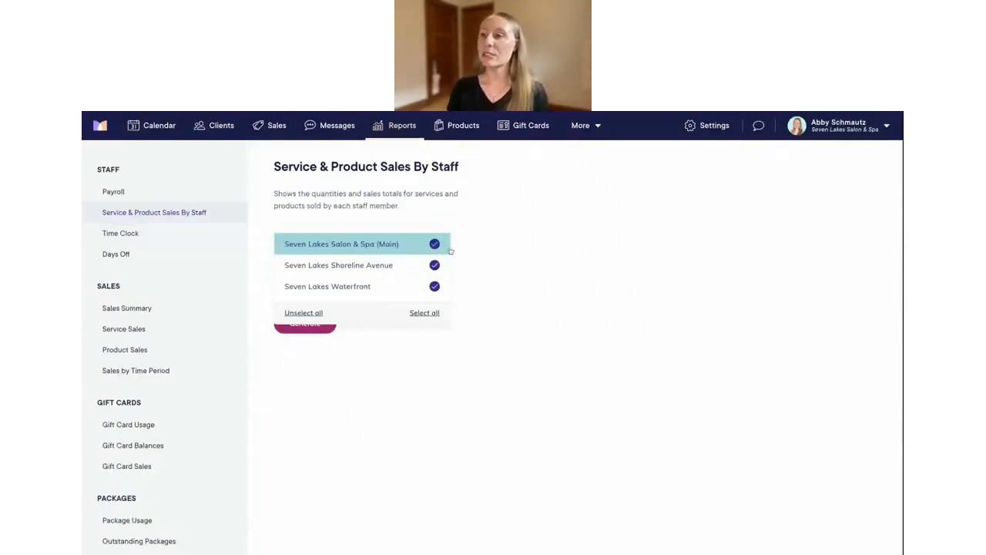
left_click(518, 266)
left_click(128, 307)
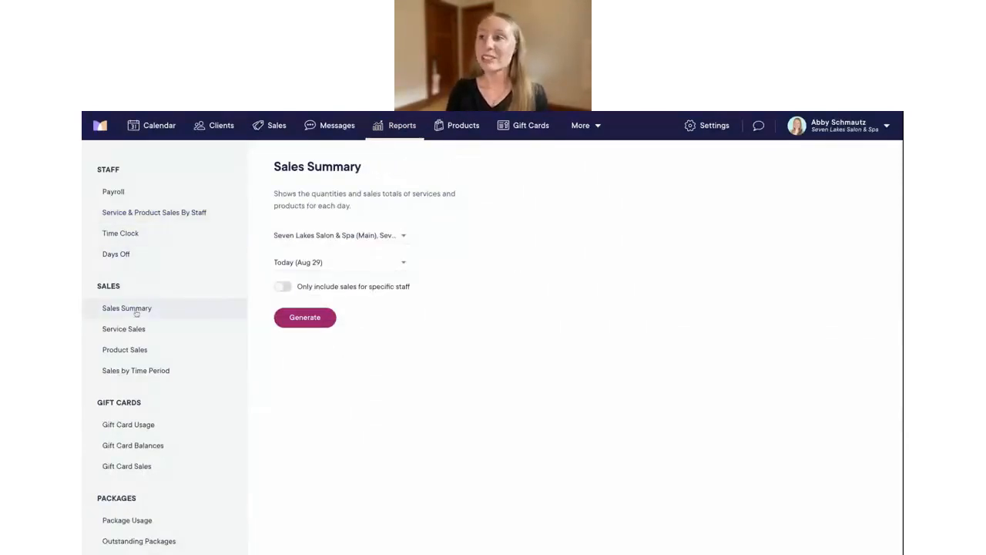
left_click(139, 330)
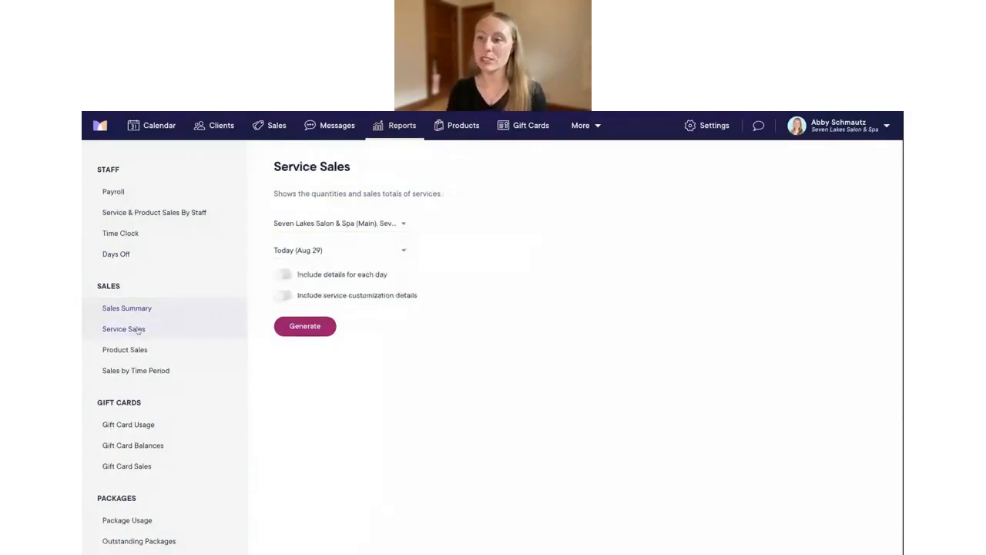
Look through the Payment Summary report, then go to the Settings overview
scroll(140, 360, "down", 3)
scroll(139, 359, "down", 2)
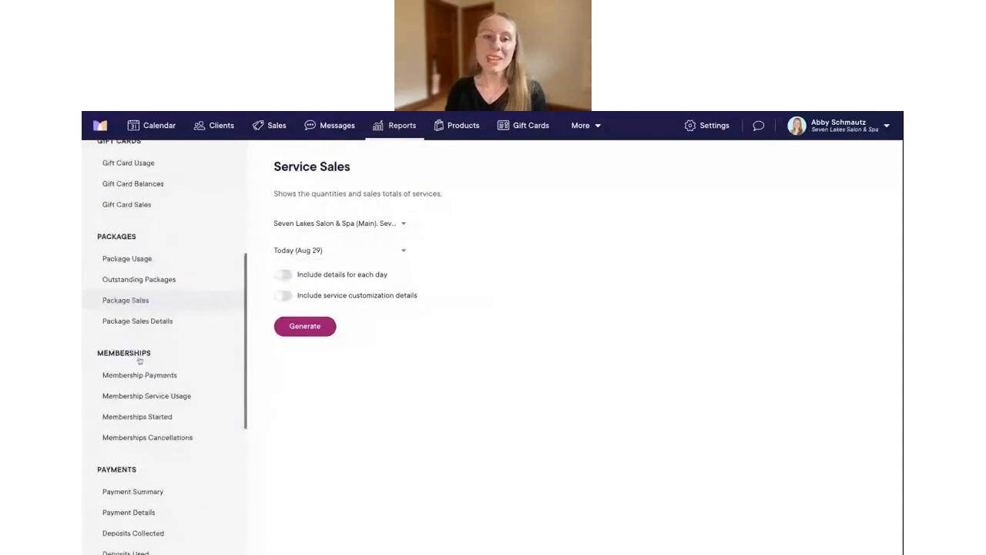
left_click(139, 479)
scroll(137, 483, "down", 1)
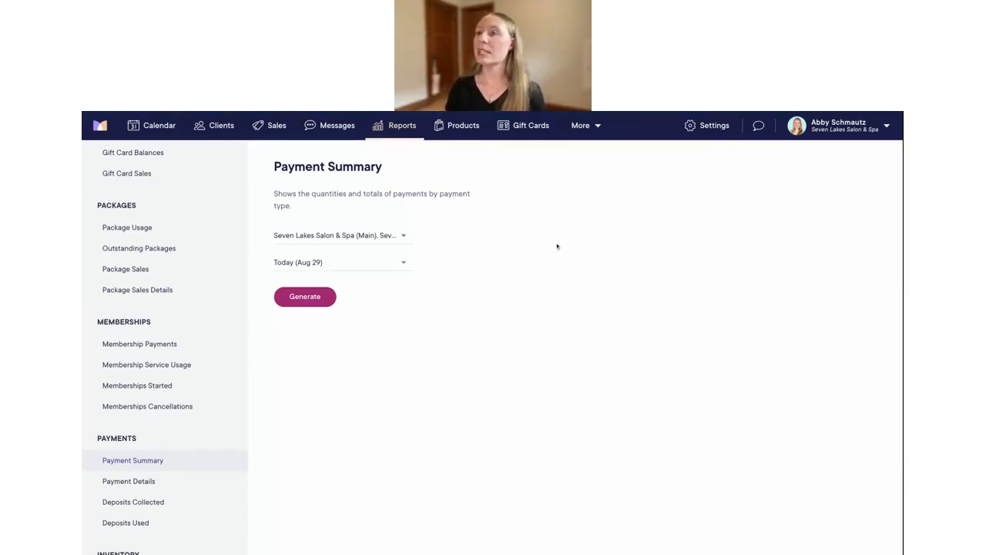
left_click(701, 127)
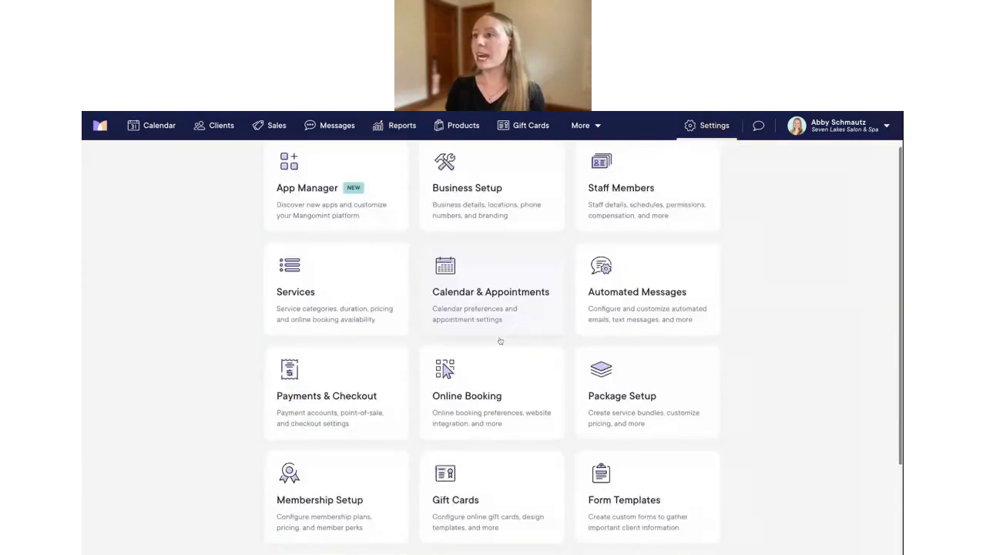
Open the Package Setup settings
left_click(627, 379)
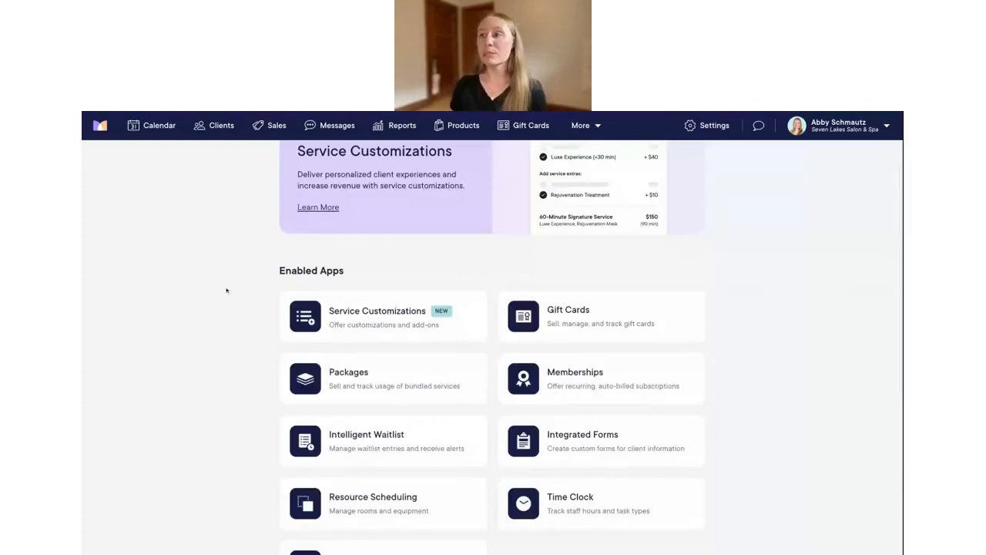
Open the Memberships app and show its settings
left_click(583, 384)
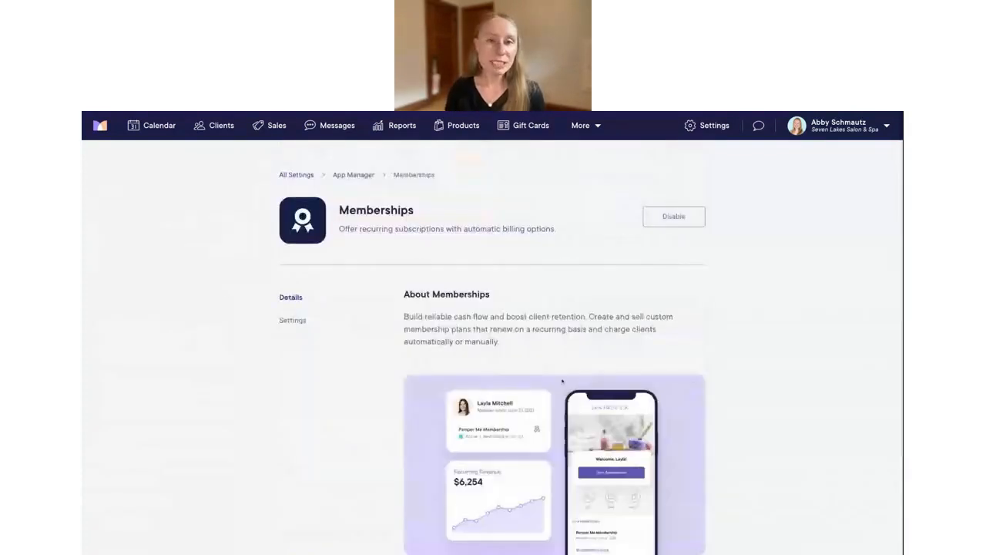
left_click(293, 320)
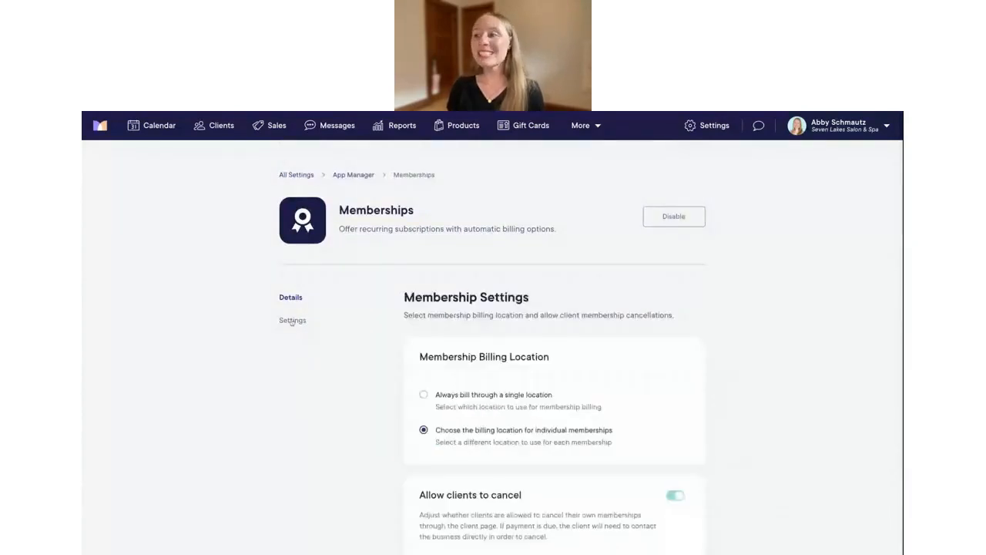
scroll(365, 352, "down", 2)
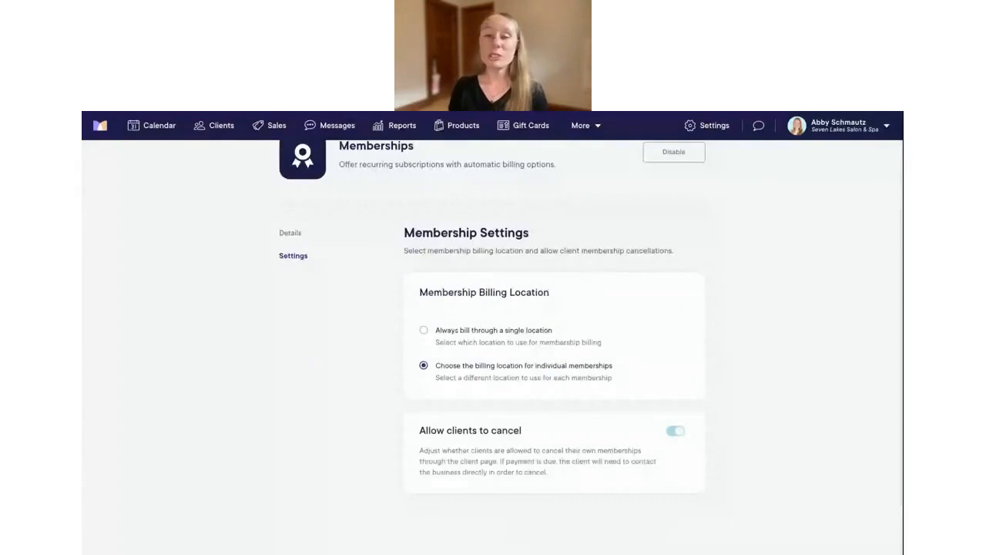
Try single-location billing through Main, then revert to choosing the billing location per membership
left_click(480, 339)
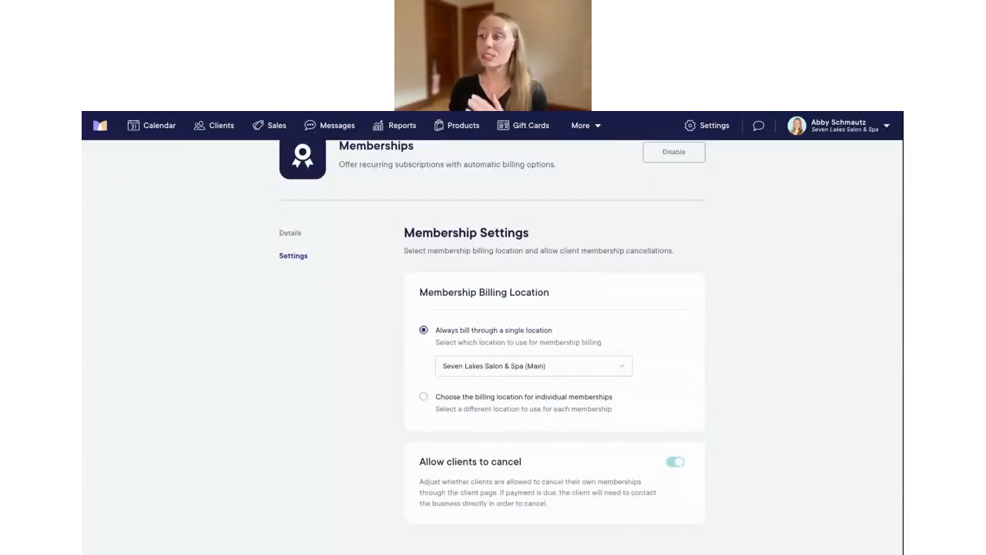
left_click(523, 367)
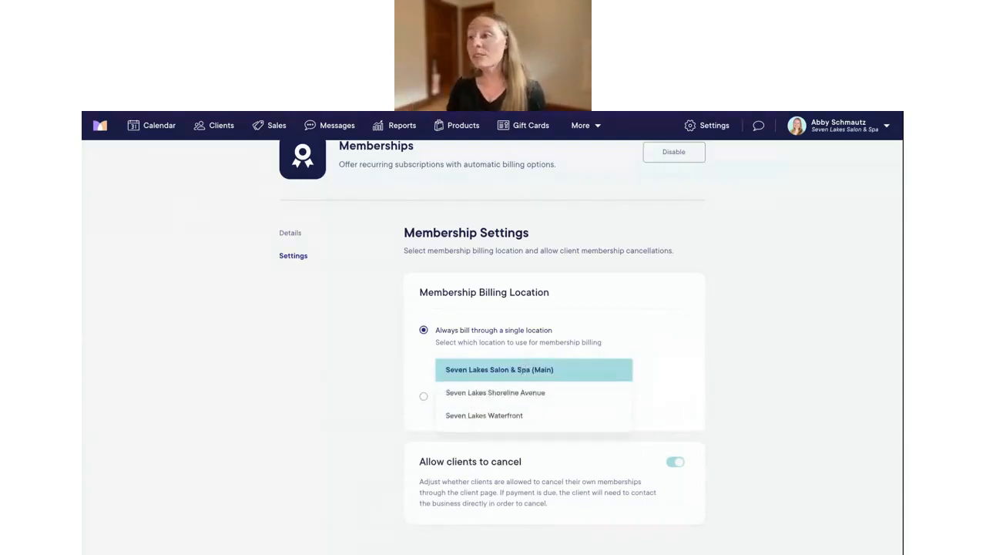
left_click(518, 370)
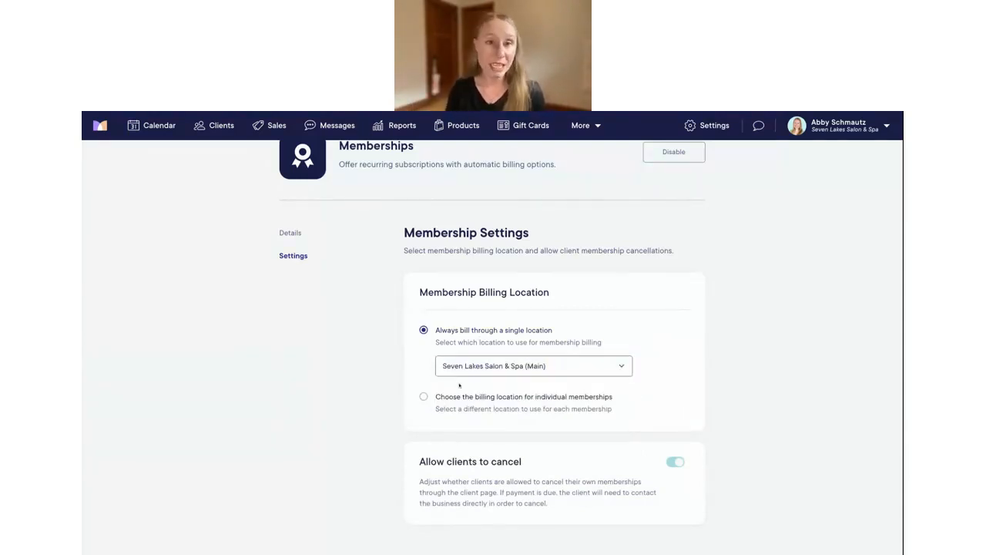
left_click(428, 399)
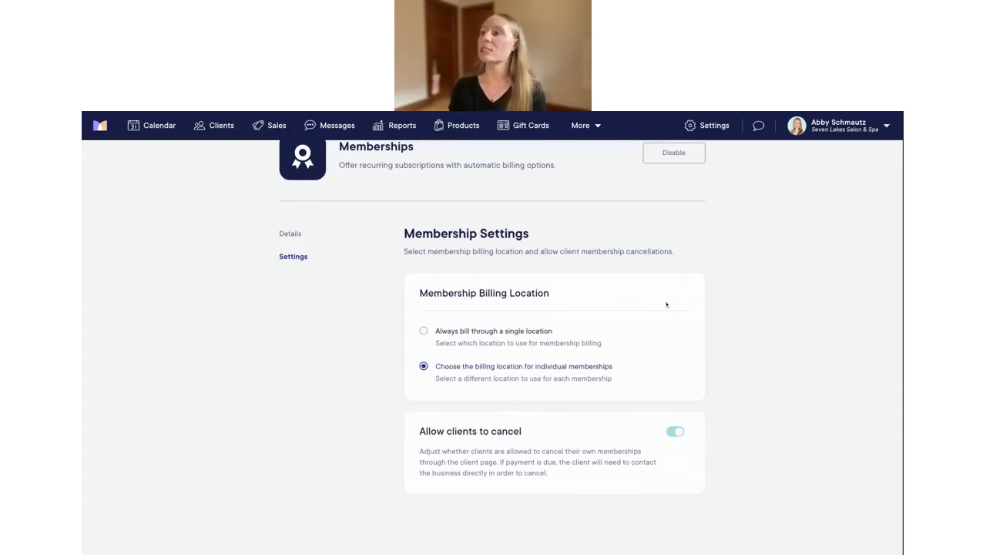
scroll(694, 281, "up", 1)
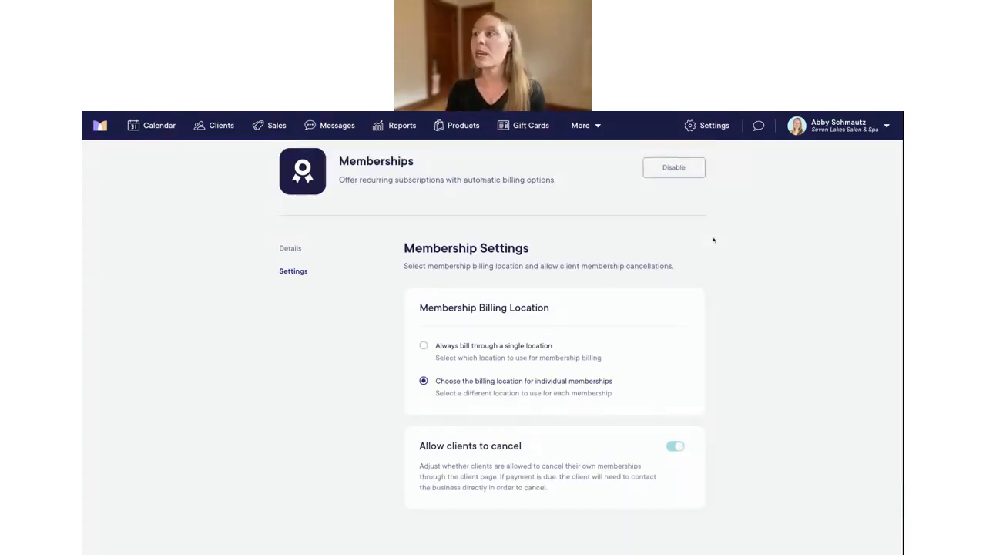
left_click(585, 126)
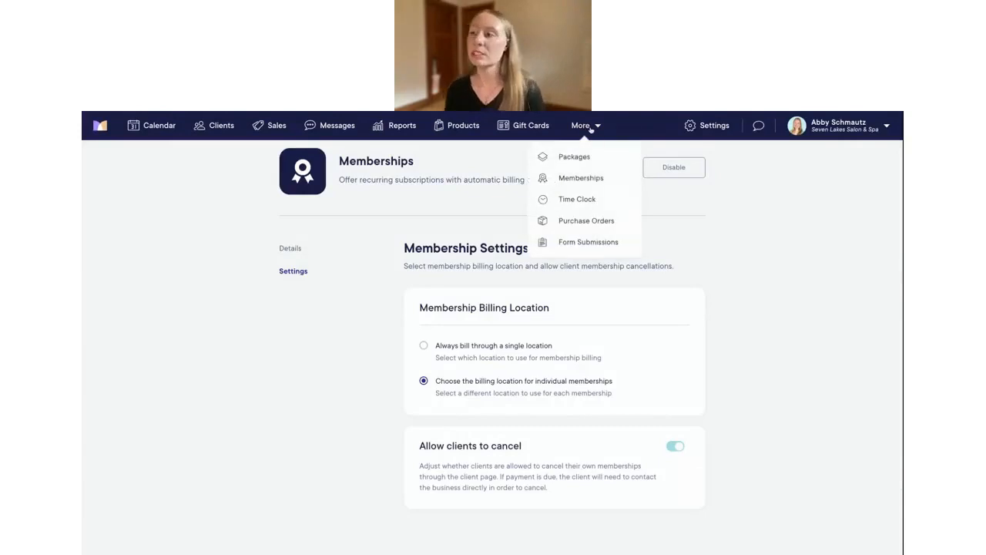
Start a new membership from the Memberships list and select the client by search
left_click(589, 178)
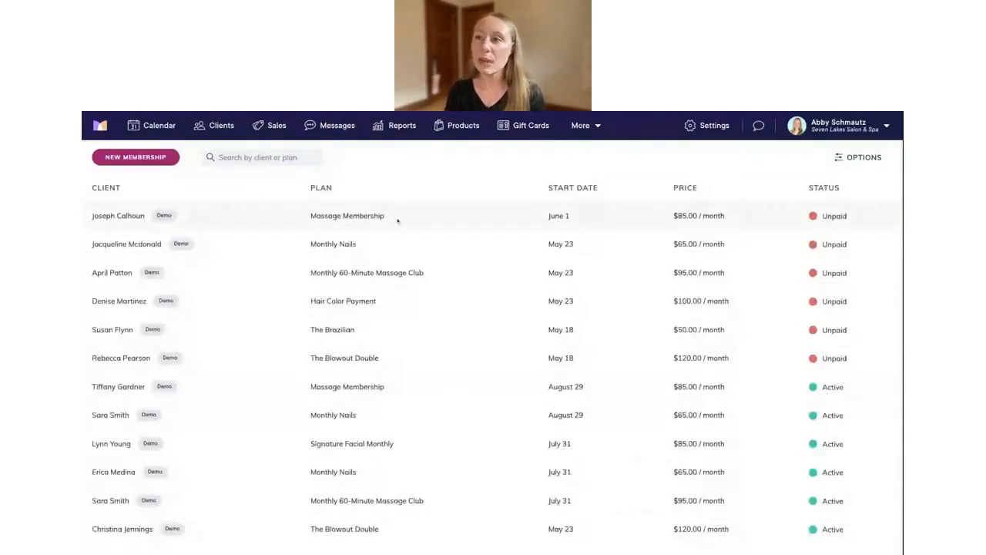
left_click(156, 160)
left_click(470, 186)
type("tr")
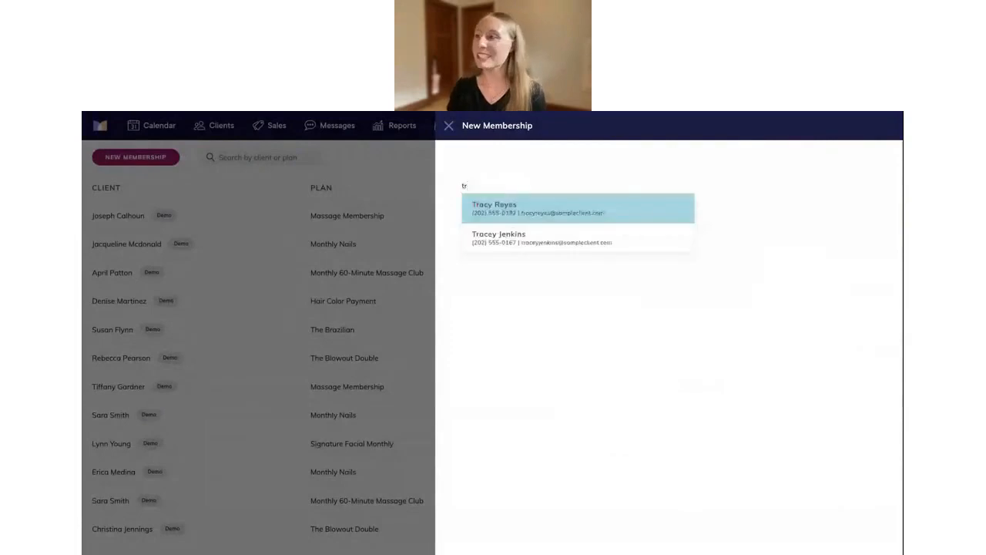
left_click(521, 206)
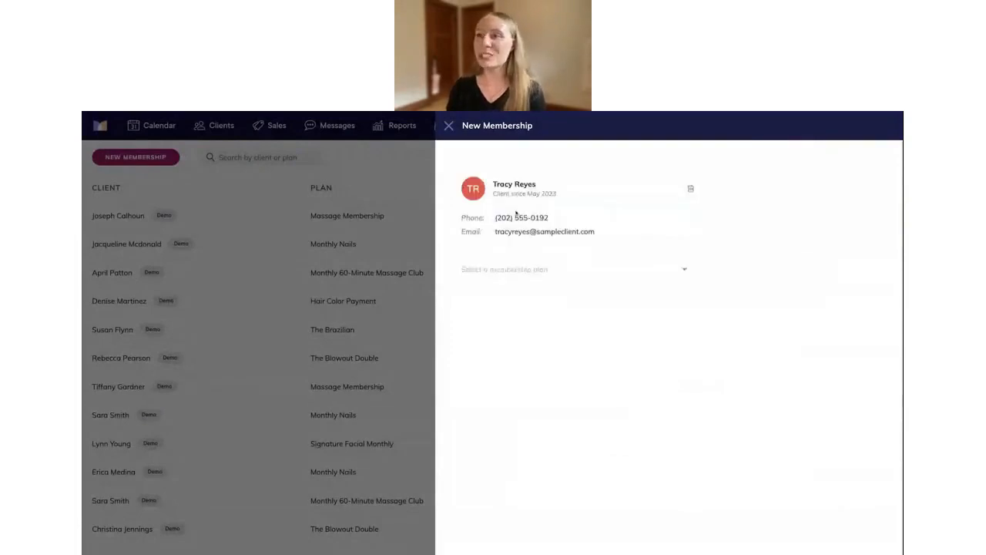
Set up an automatic Massage Membership billed at Seven Lakes Waterfront, then start and charge it
left_click(531, 271)
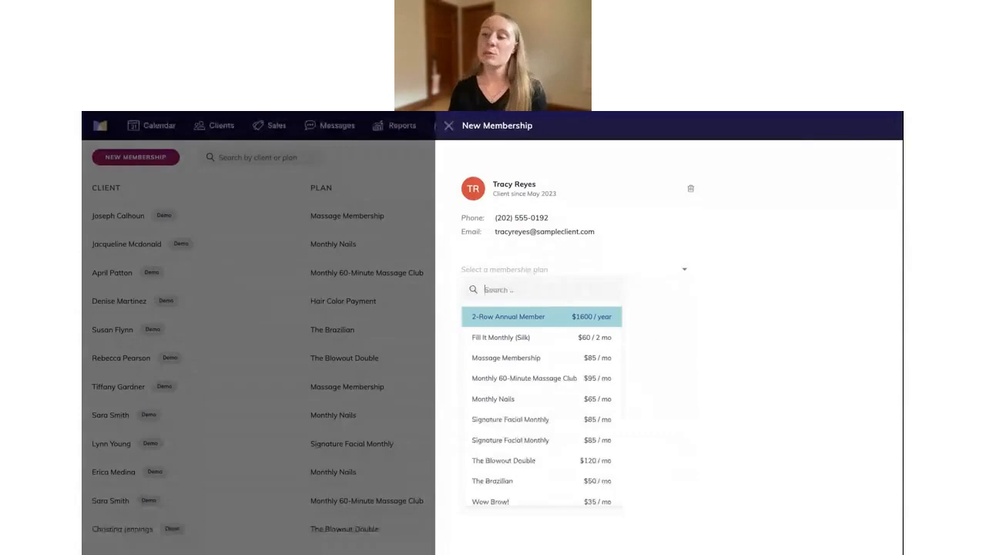
left_click(513, 359)
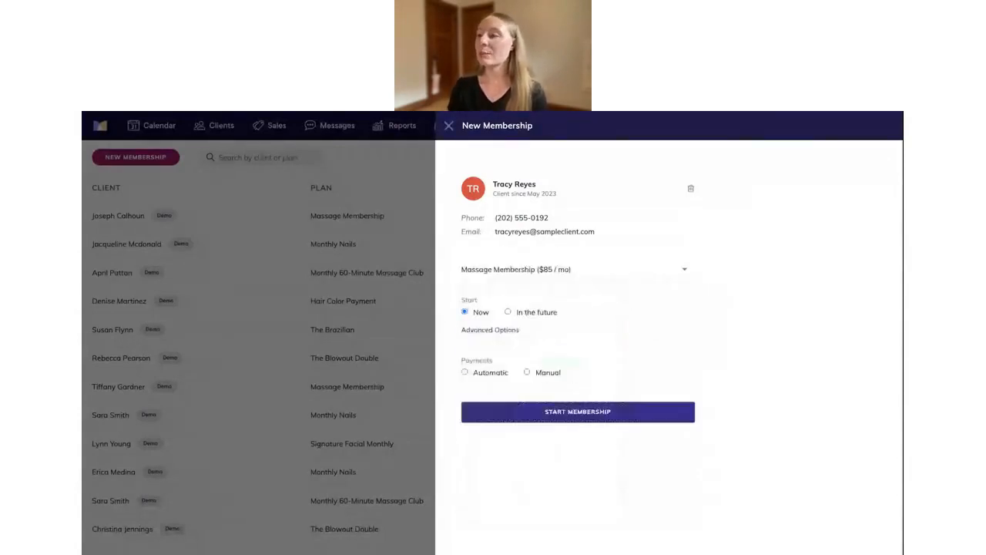
left_click(465, 373)
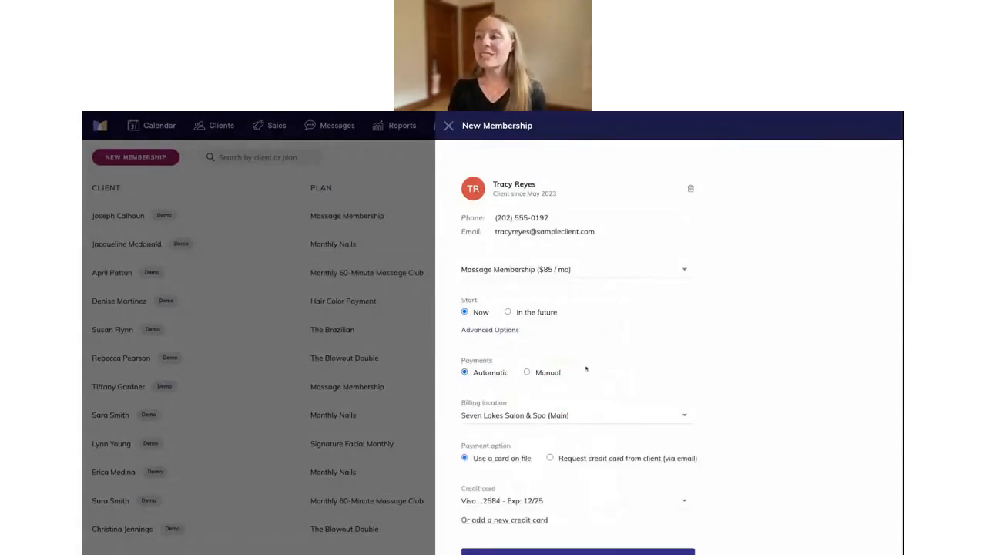
scroll(614, 347, "down", 1)
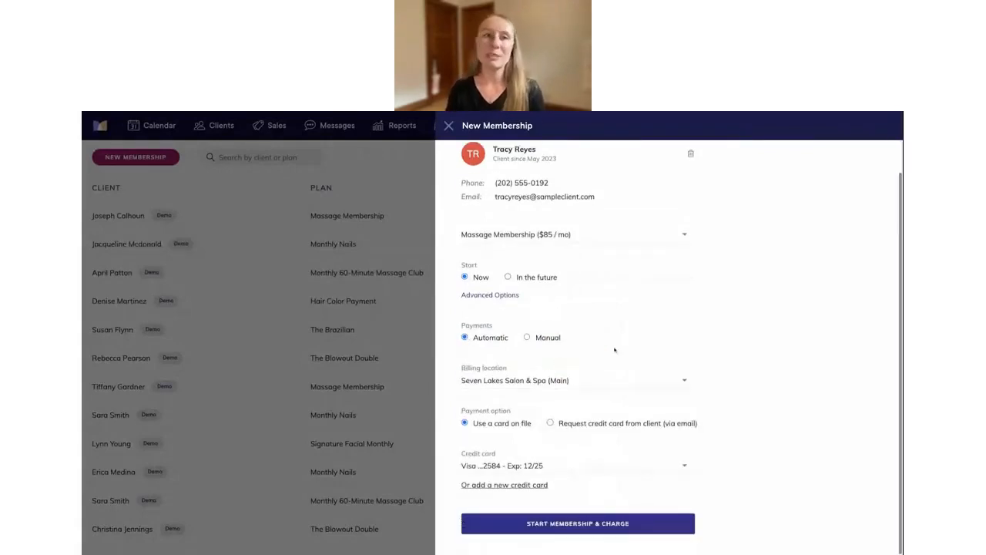
left_click(503, 383)
left_click(517, 430)
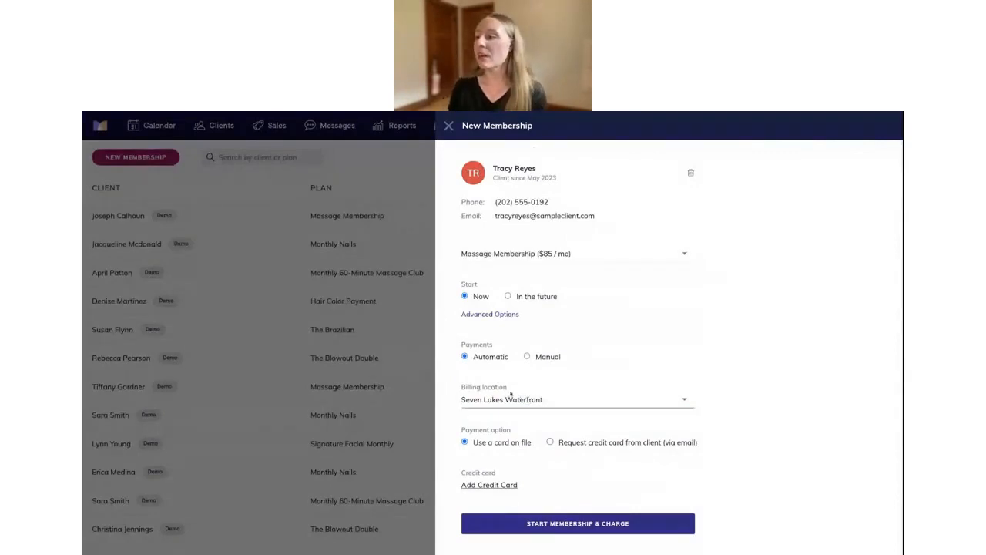
left_click(560, 528)
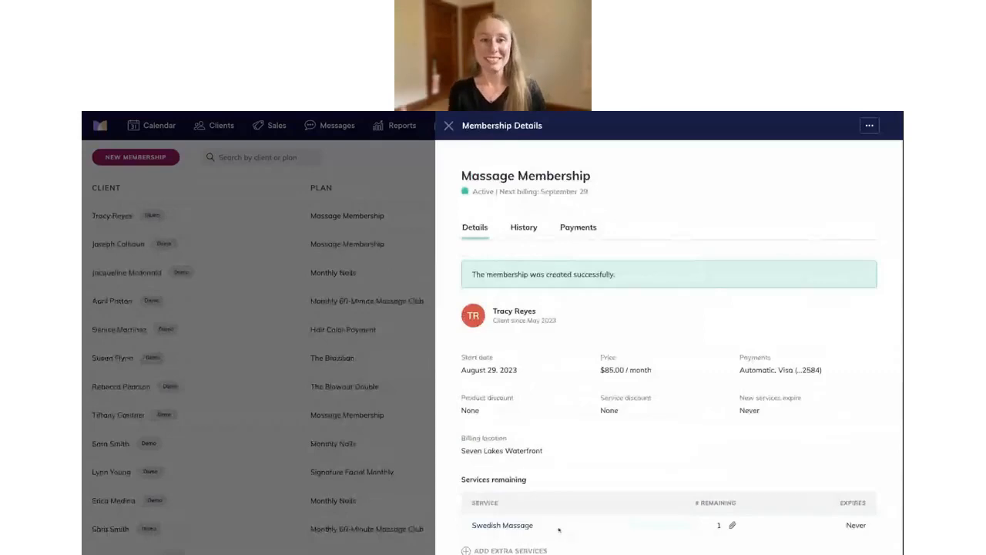
left_click(449, 127)
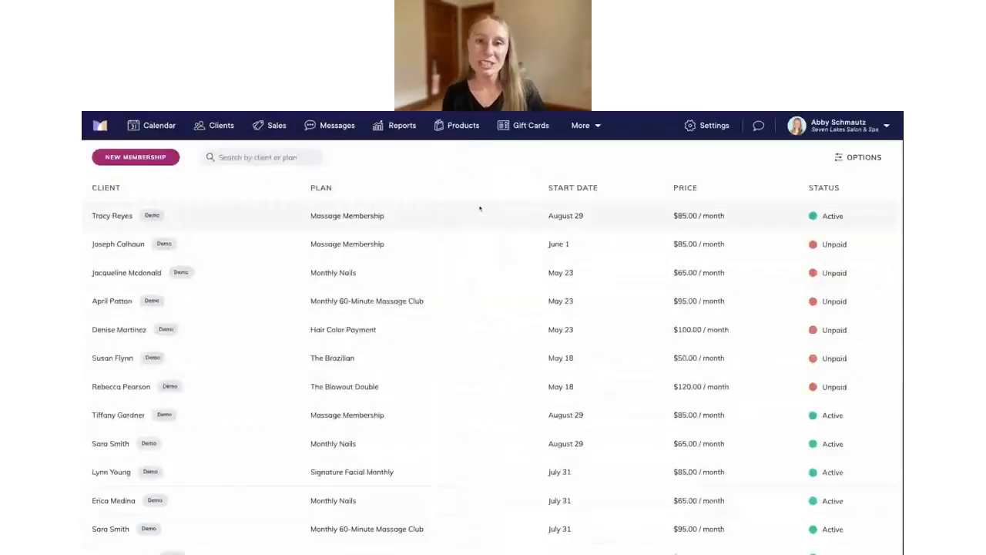